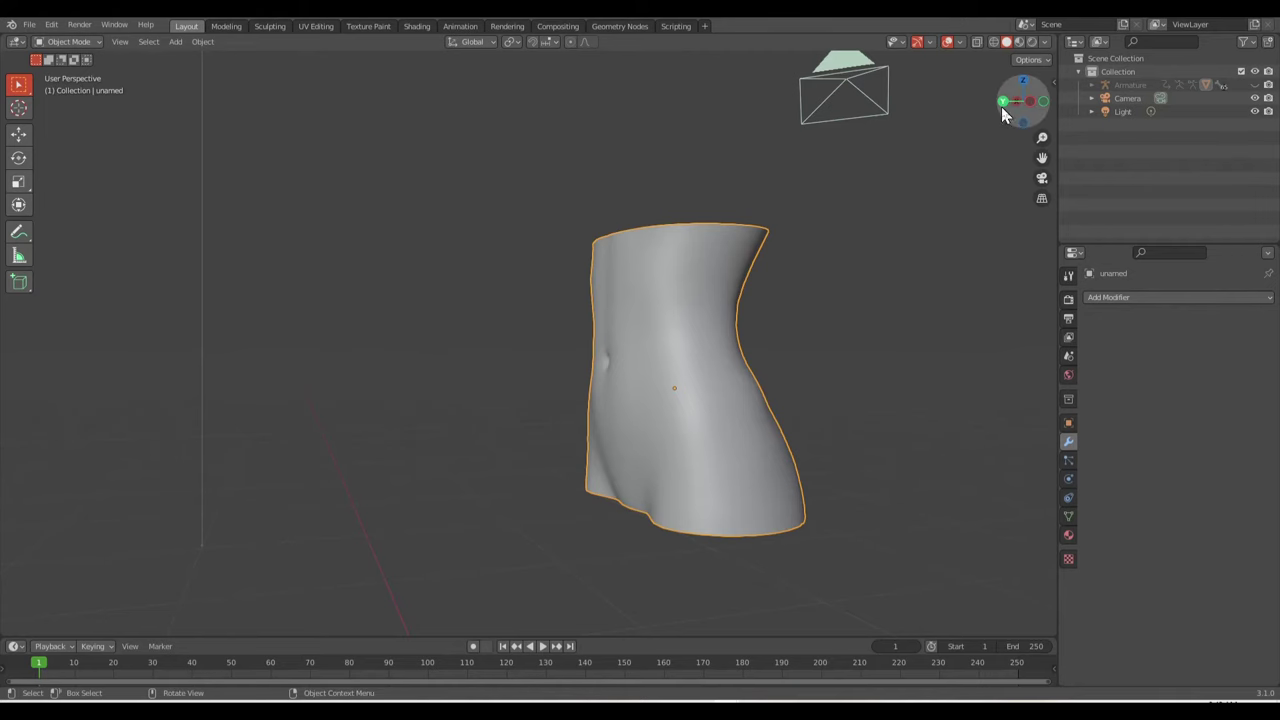
Orbit the viewport so the torso form faces the camera from the front
drag(1003, 113, 880, 222)
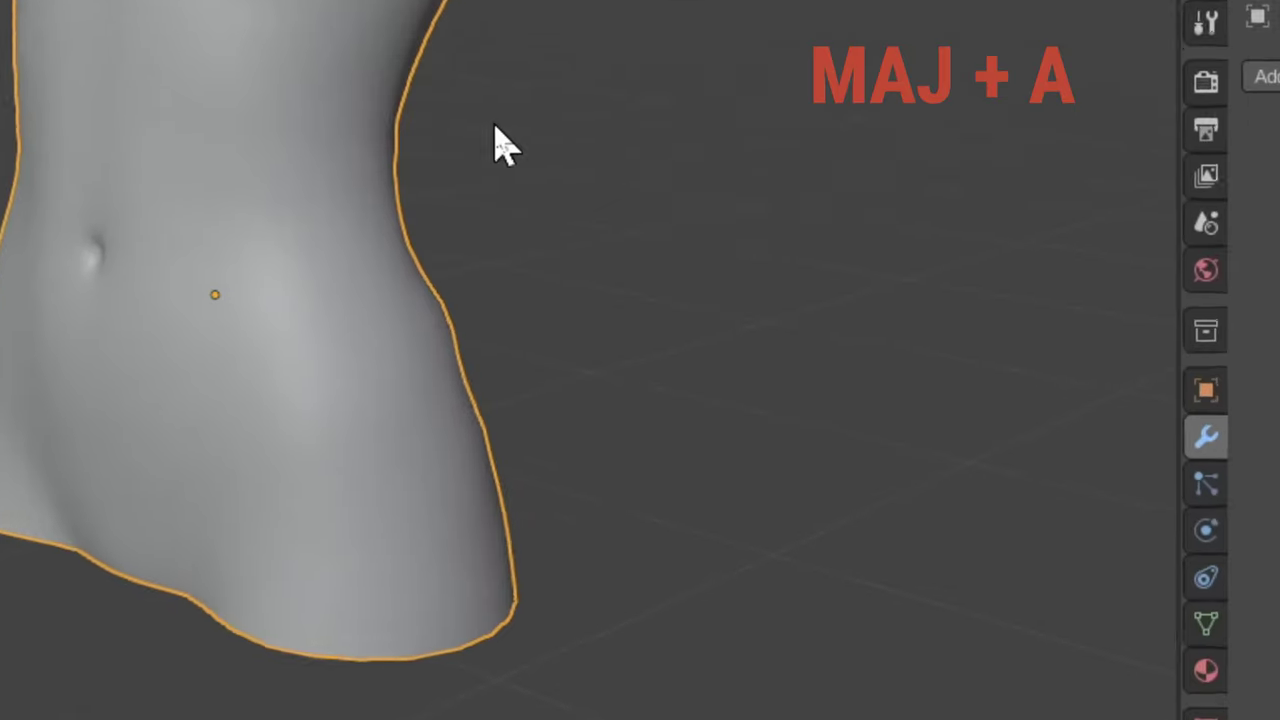
Add a 32-vertex cylinder, 1 m radius and 2 m deep, with cap fill set to Nothing
key(shift+a)
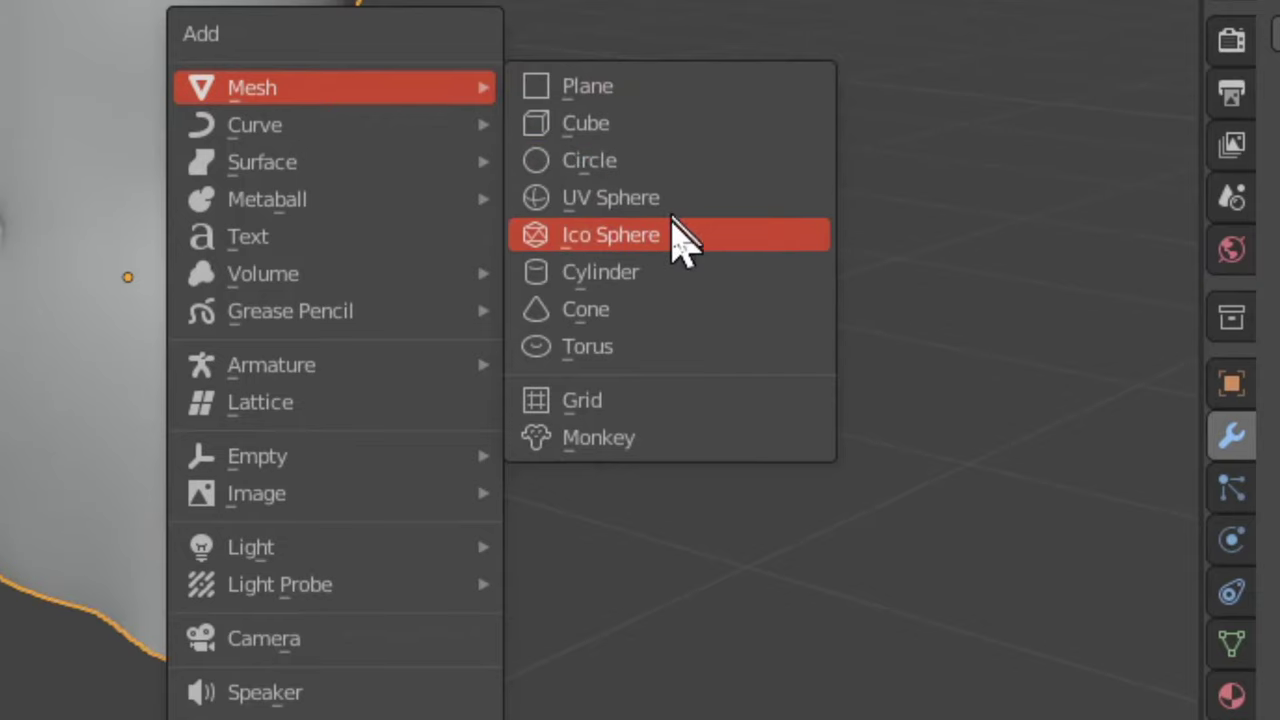
click(672, 281)
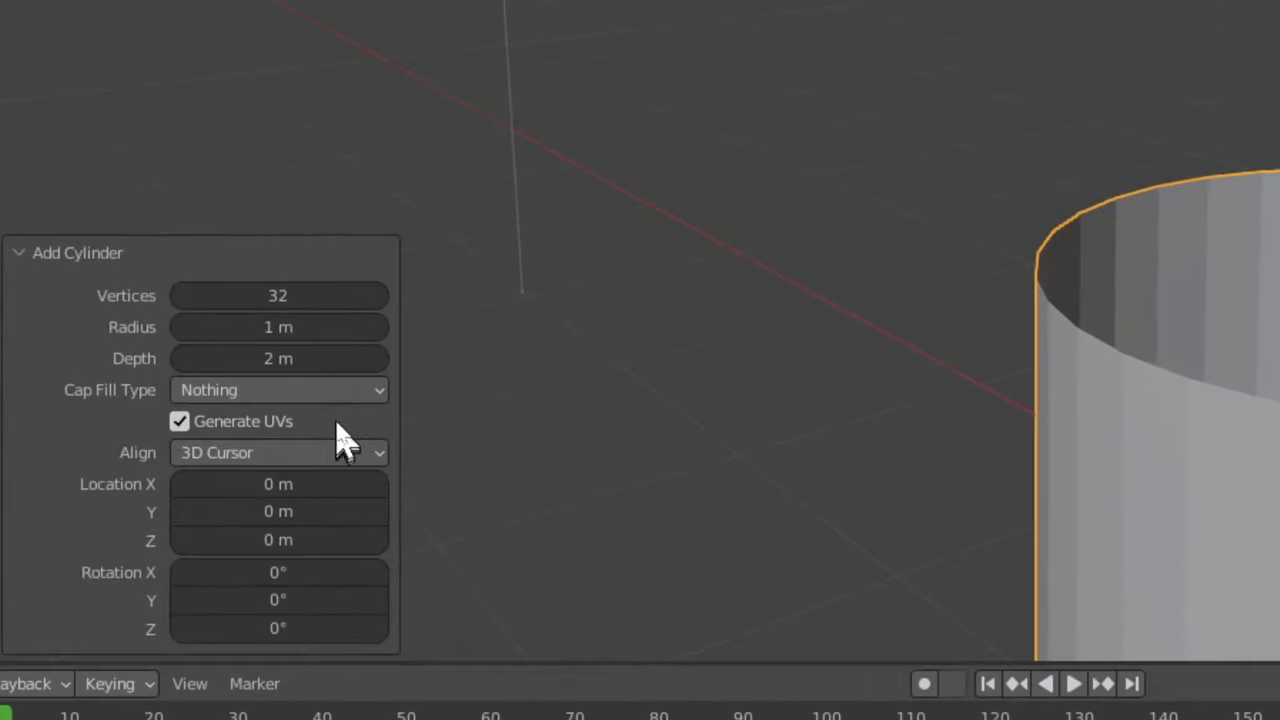
click(337, 392)
click(283, 425)
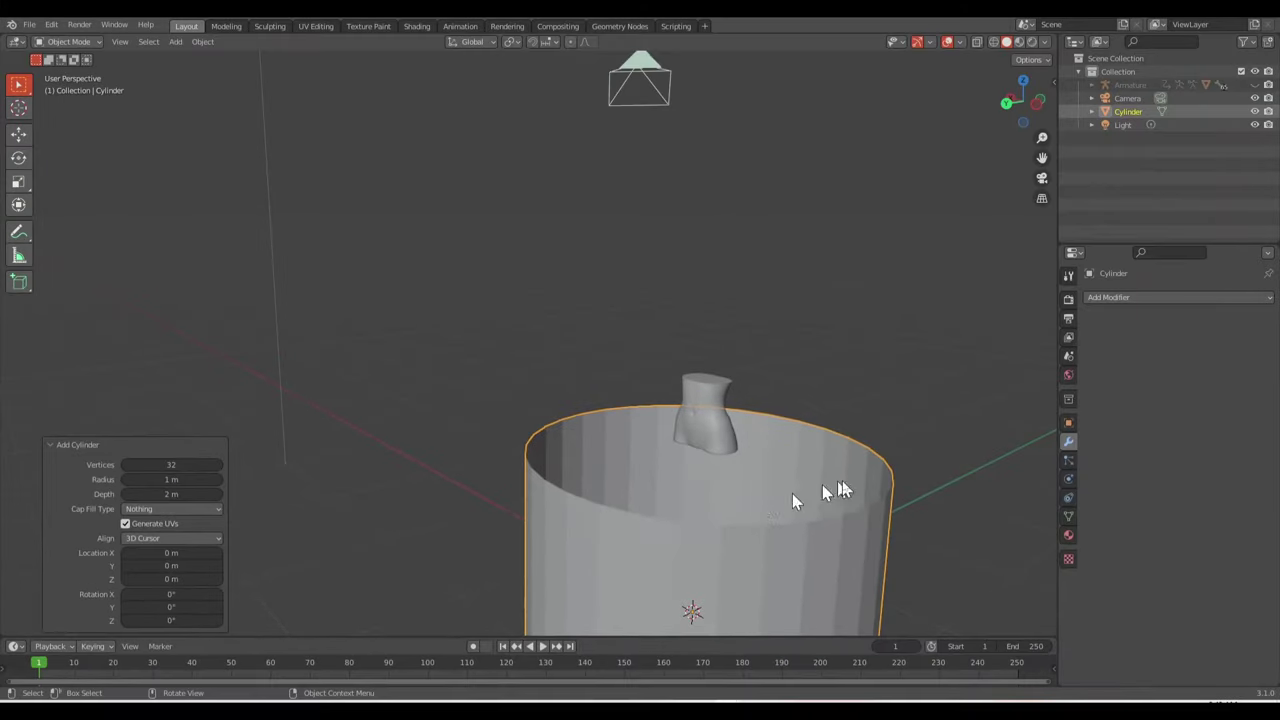
Shrink the cylinder to about 0.387 scale and move it vertically to about 0.10 m
key(s)
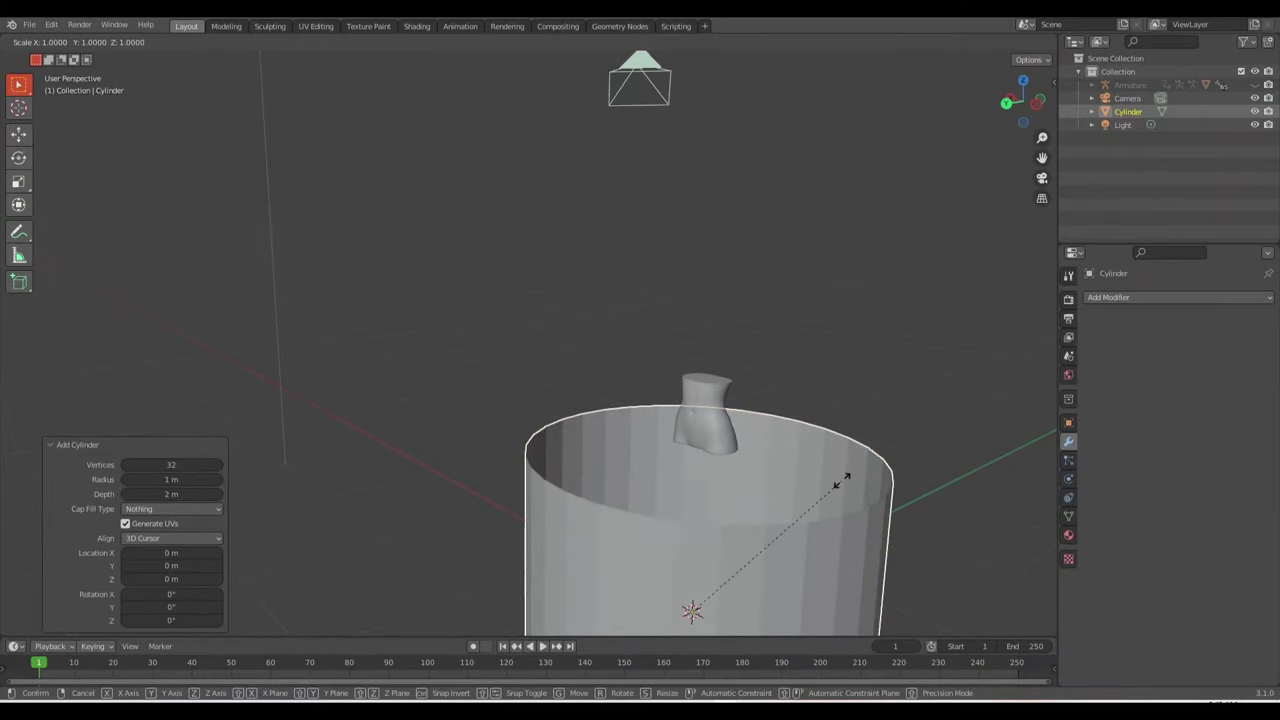
click(737, 518)
key(g)
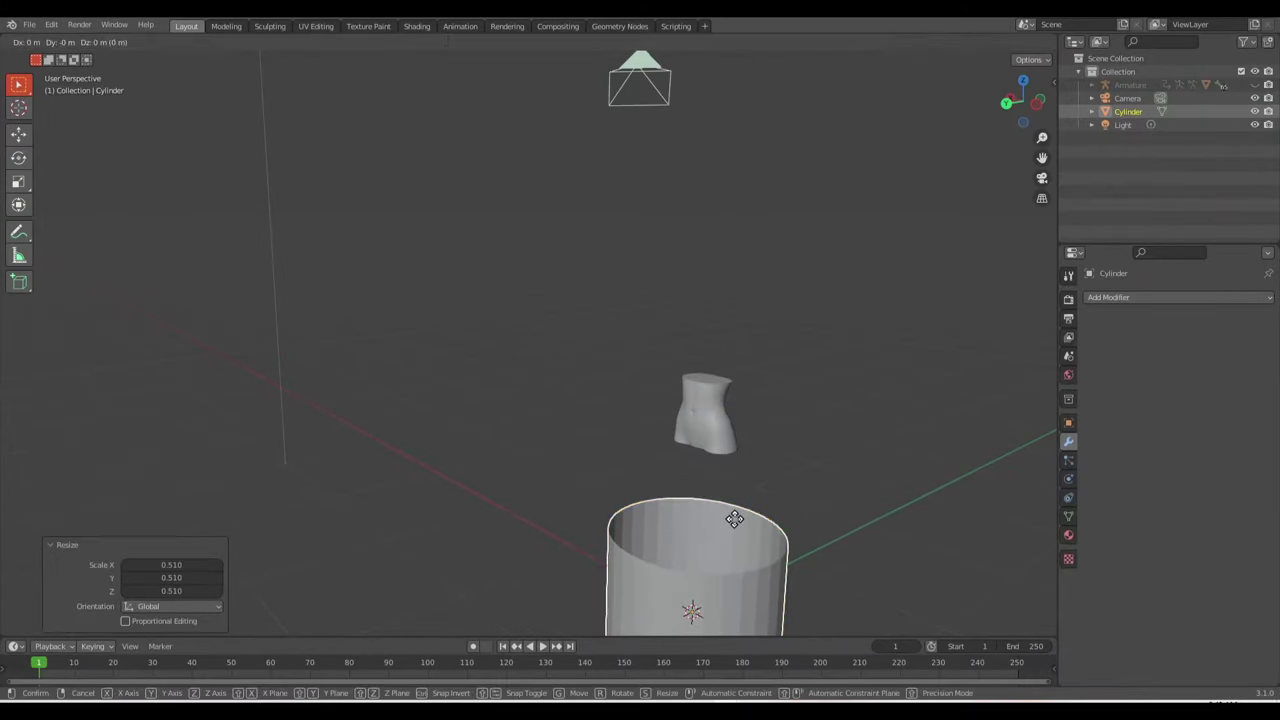
key(z)
click(741, 415)
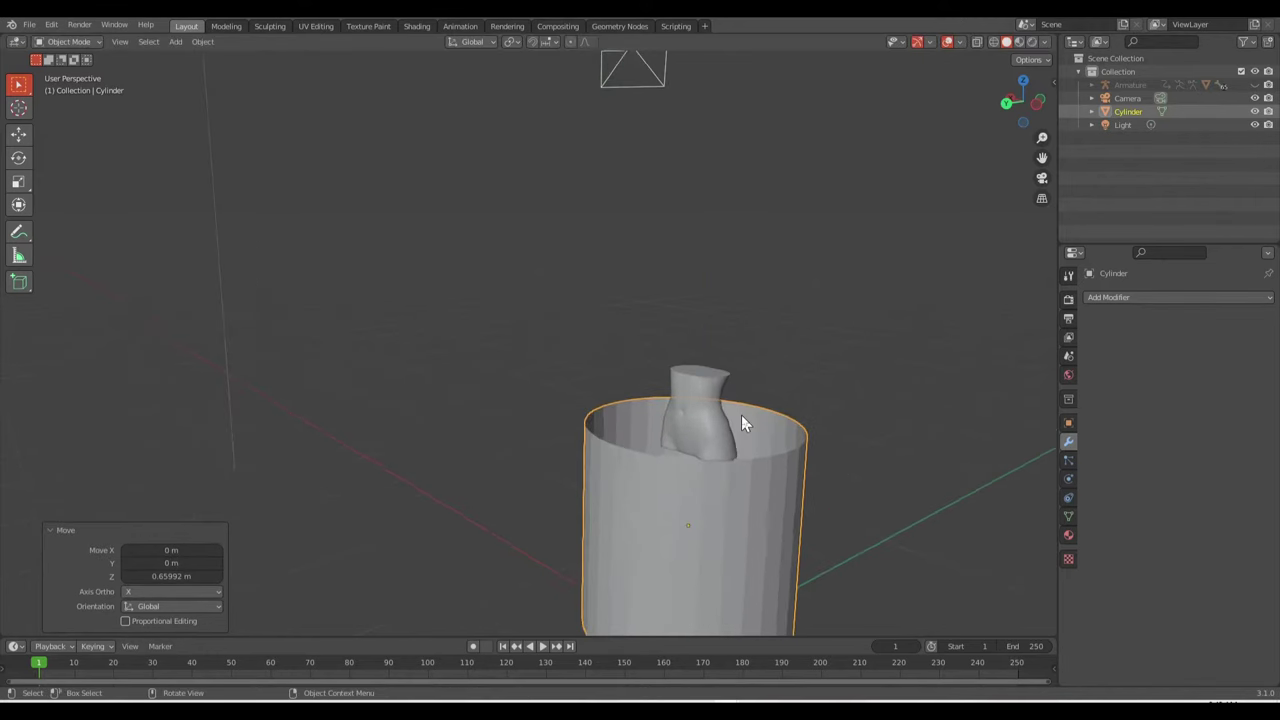
key(s)
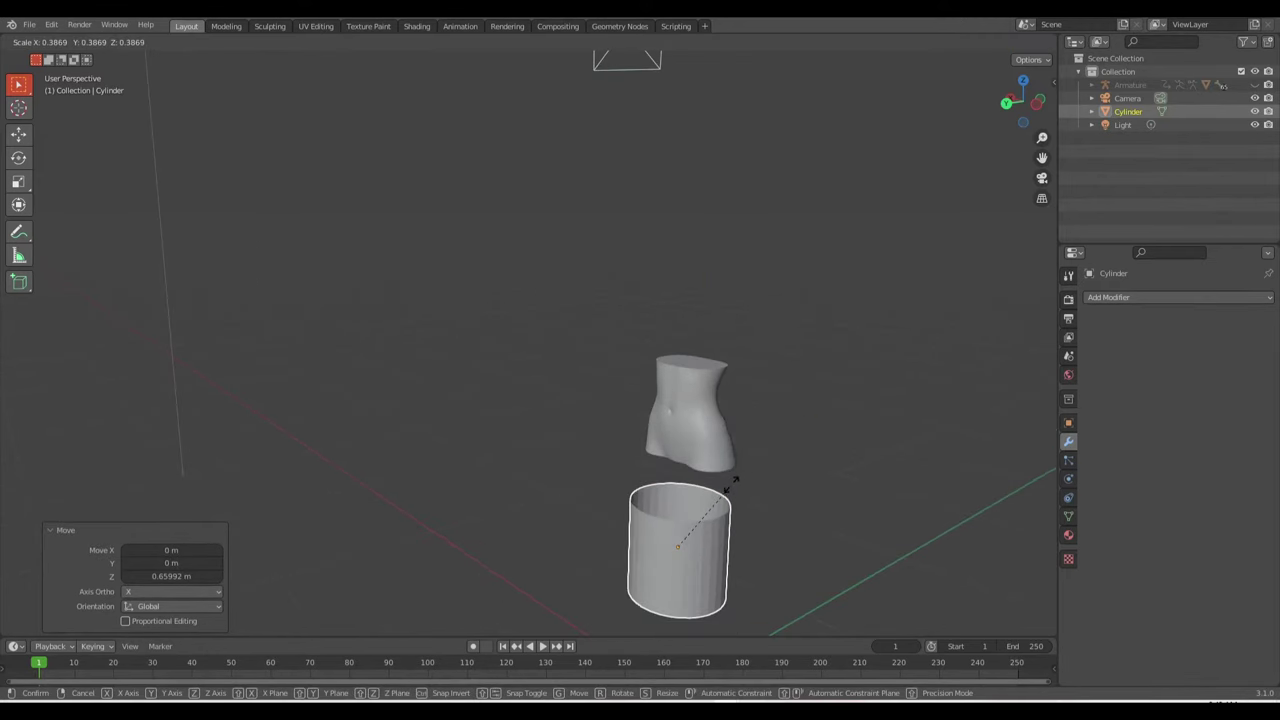
click(734, 490)
key(g)
key(z)
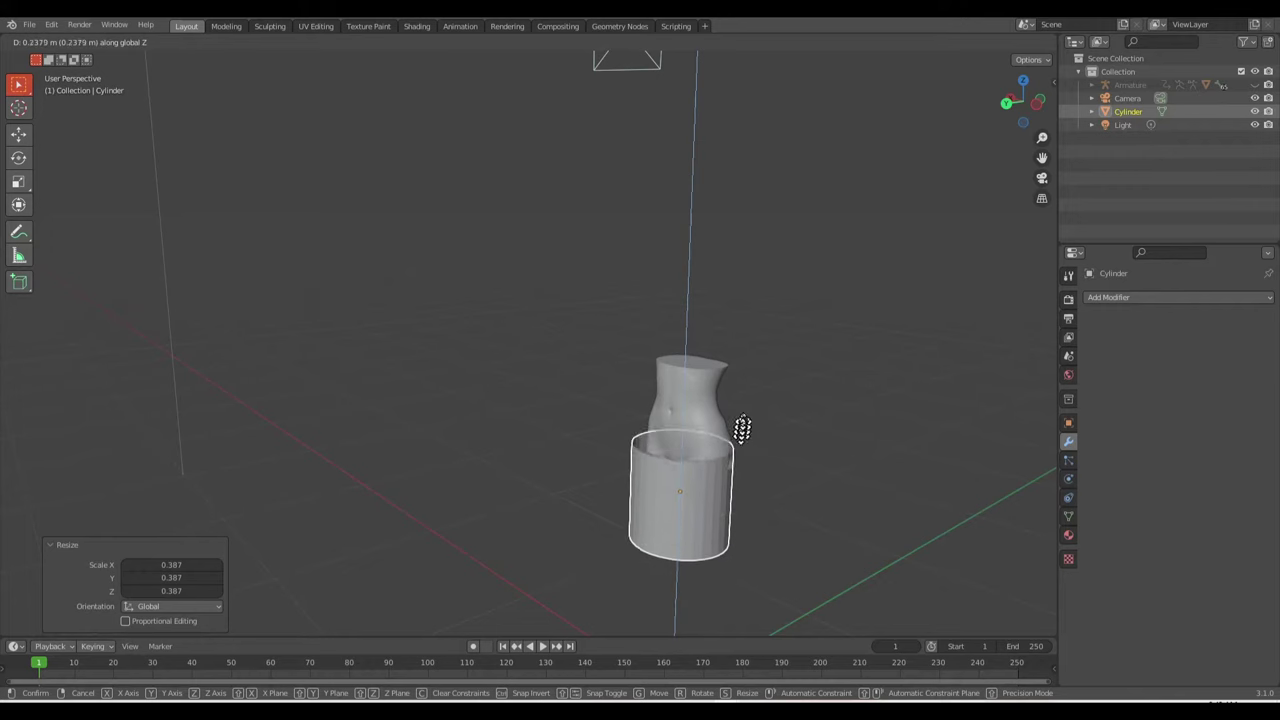
click(745, 389)
scroll(689, 456, up, 3)
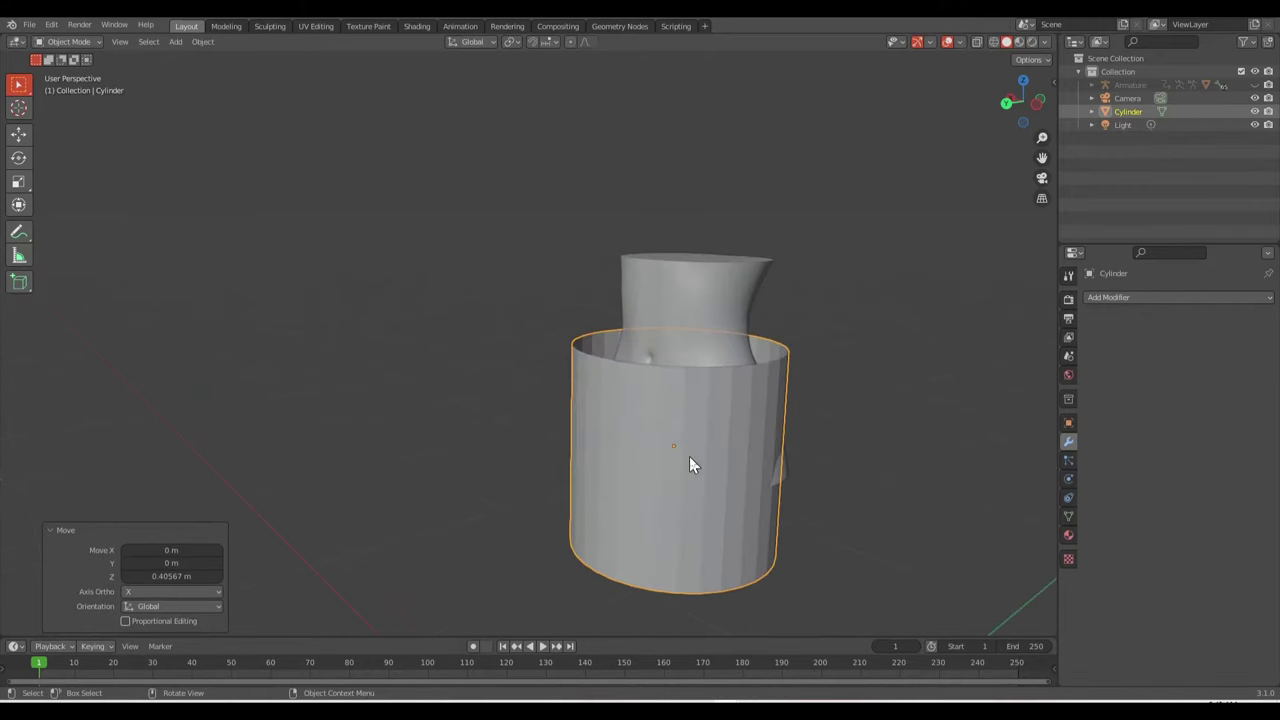
key(g)
key(z)
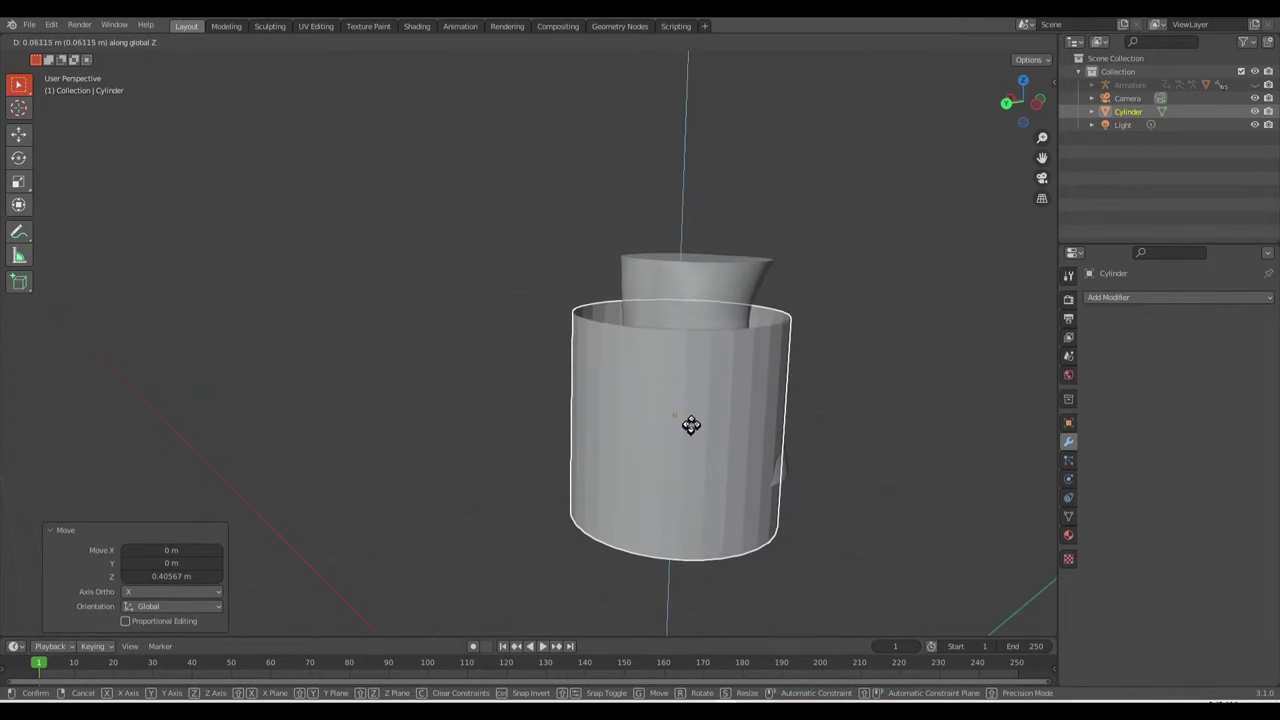
click(692, 404)
Stretch the cylinder 1.43 times taller on Z and drop it slightly lower on the torso
key(s)
key(z)
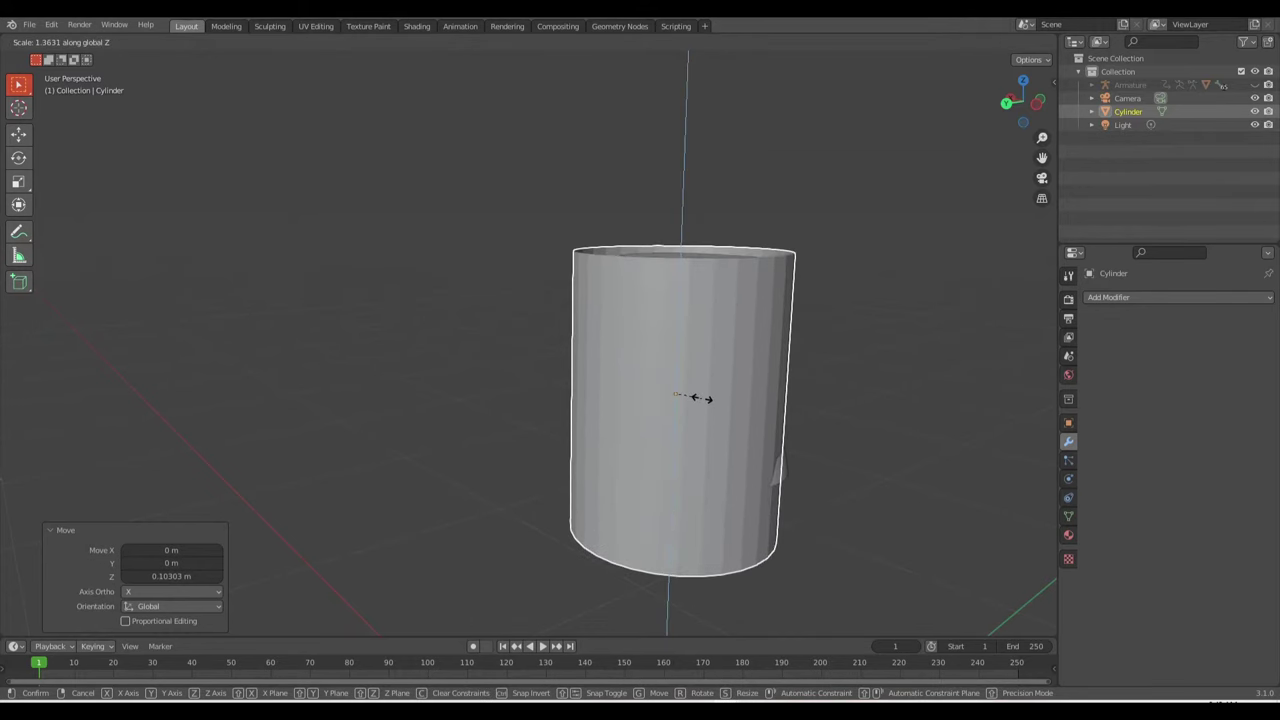
click(703, 398)
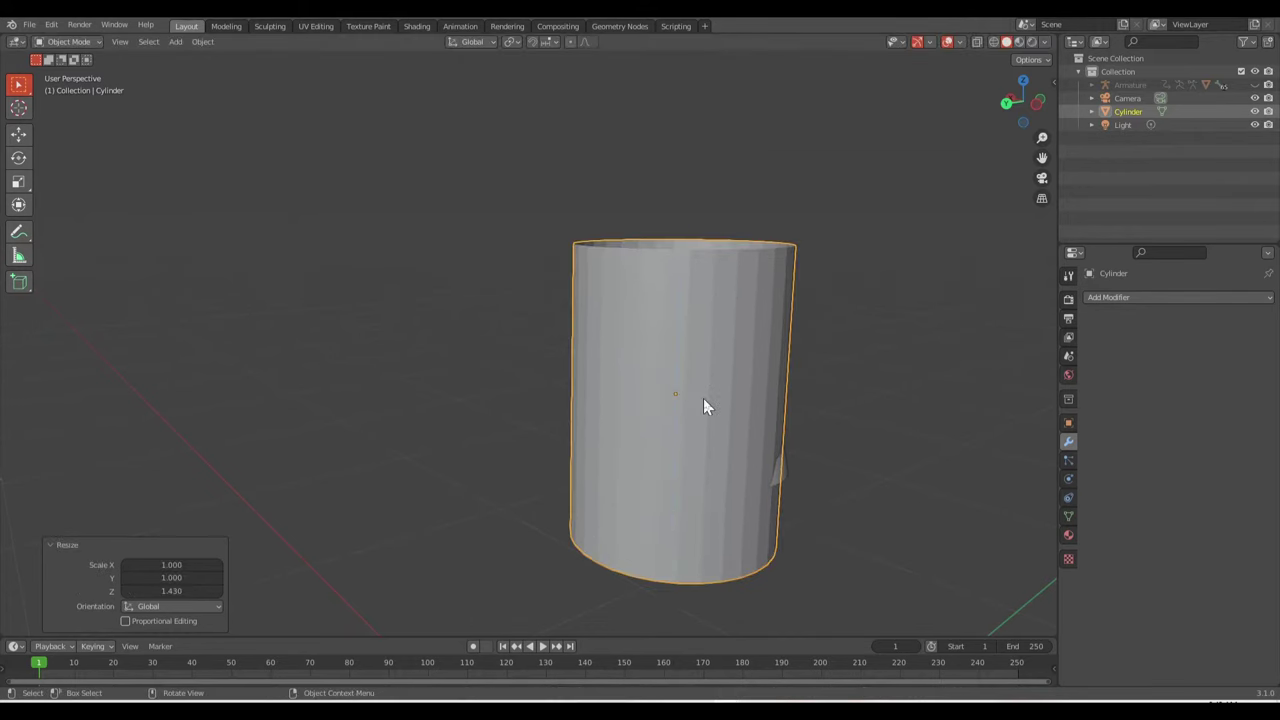
key(shift+d)
key(z)
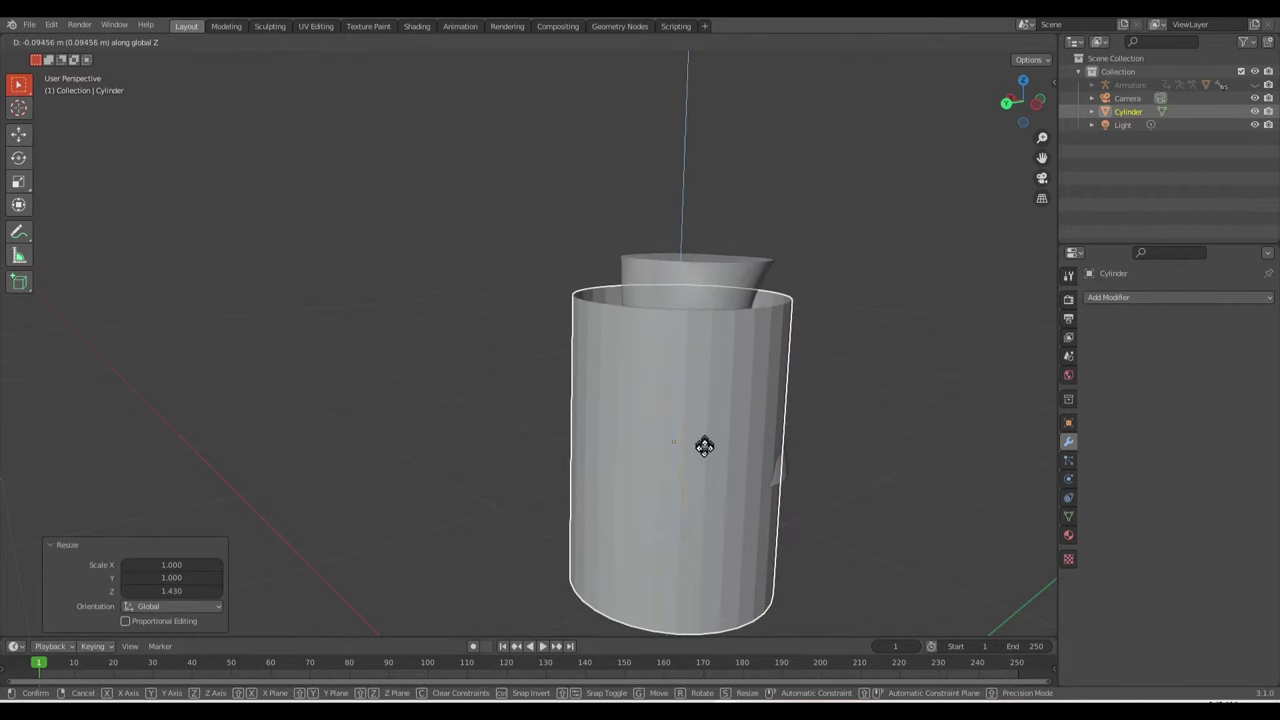
click(704, 459)
Center the cylinder on the torso along Y and enlarge it slightly to 1.034
drag(1023, 102, 1023, 112)
key(g)
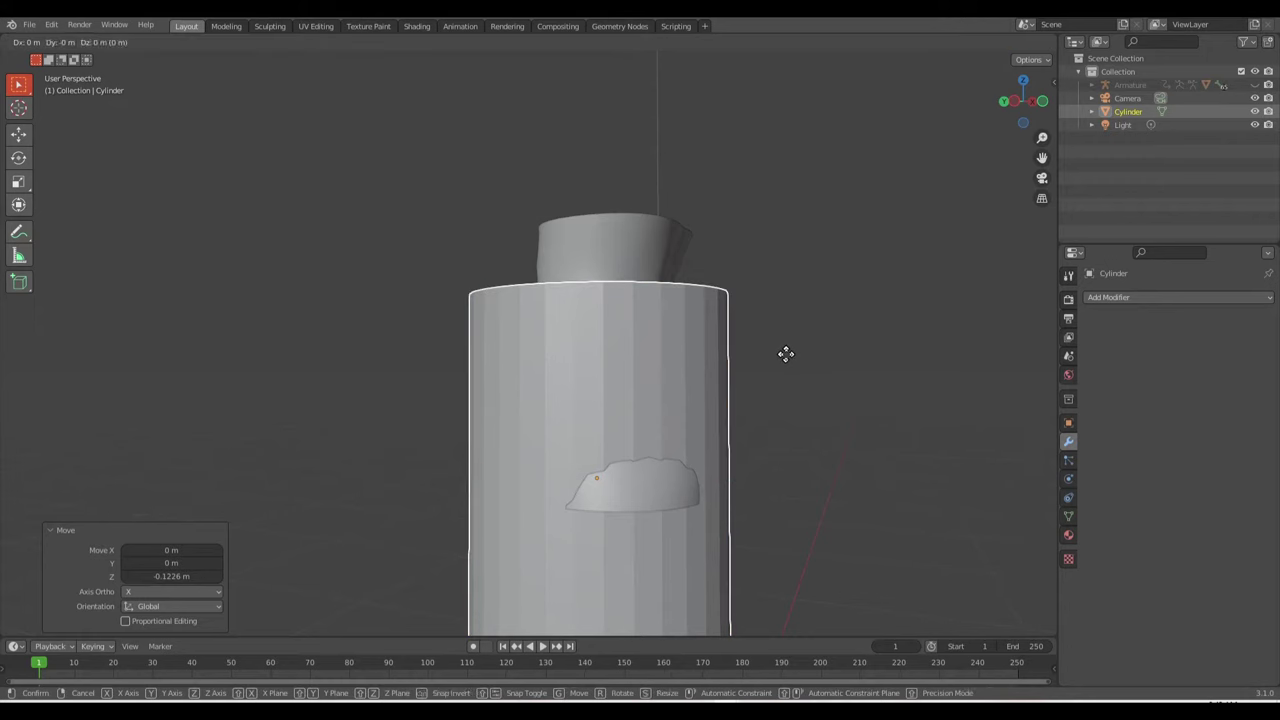
key(y)
click(795, 354)
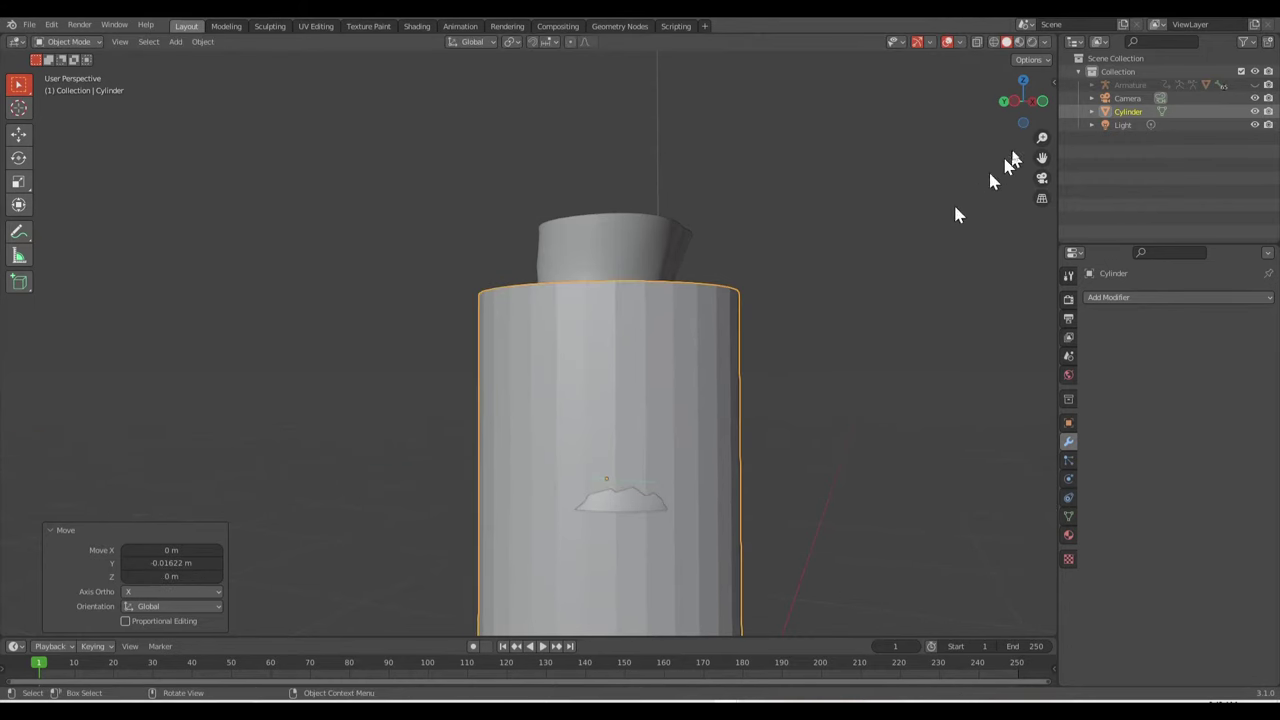
drag(1023, 102, 1040, 100)
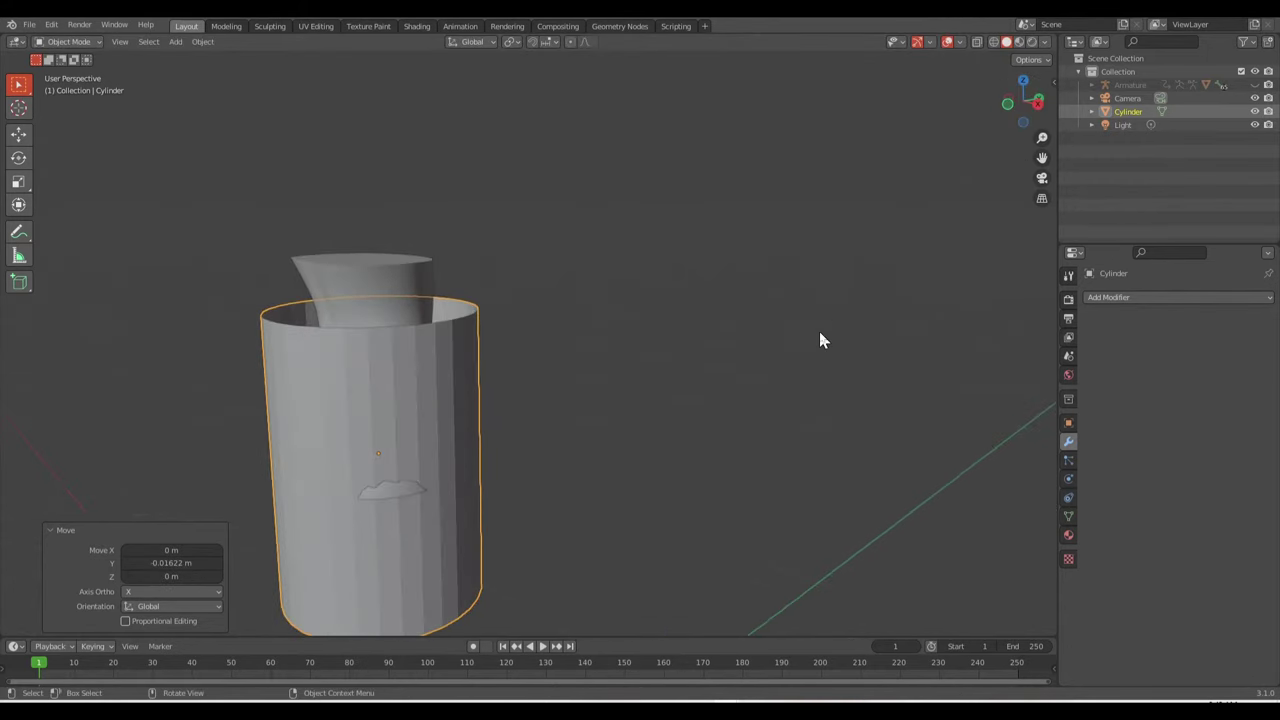
key(s)
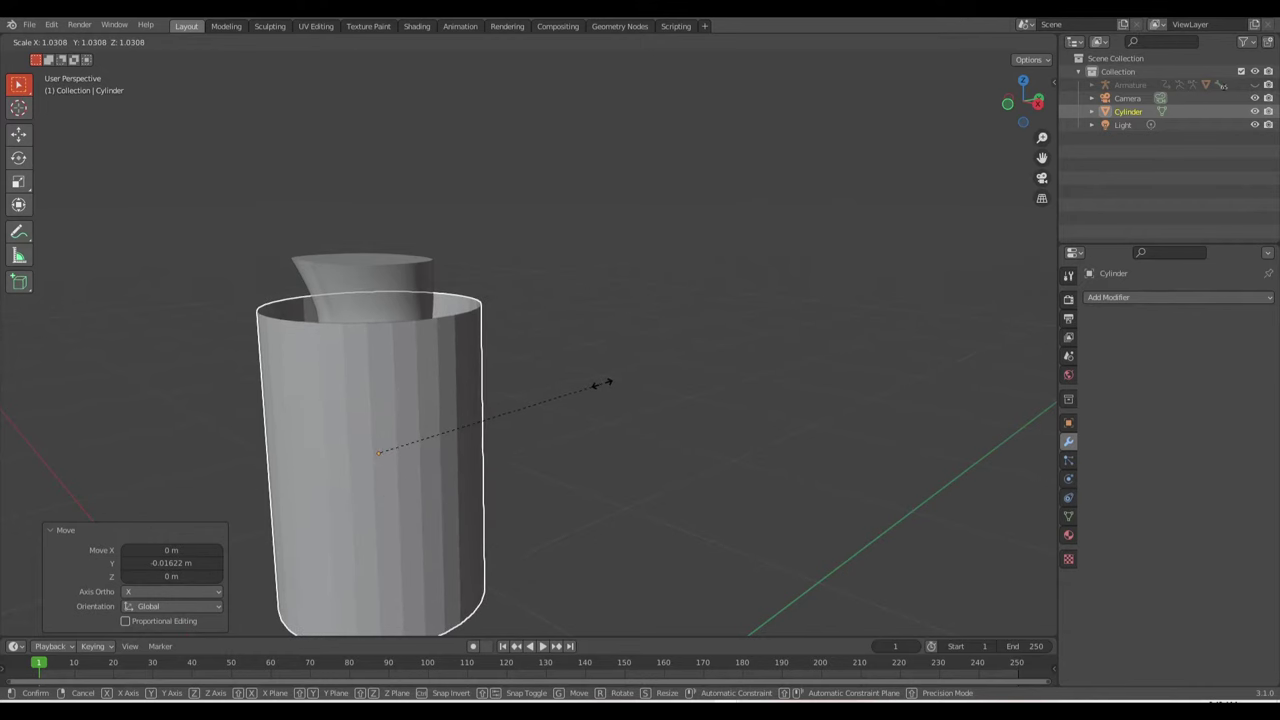
click(602, 390)
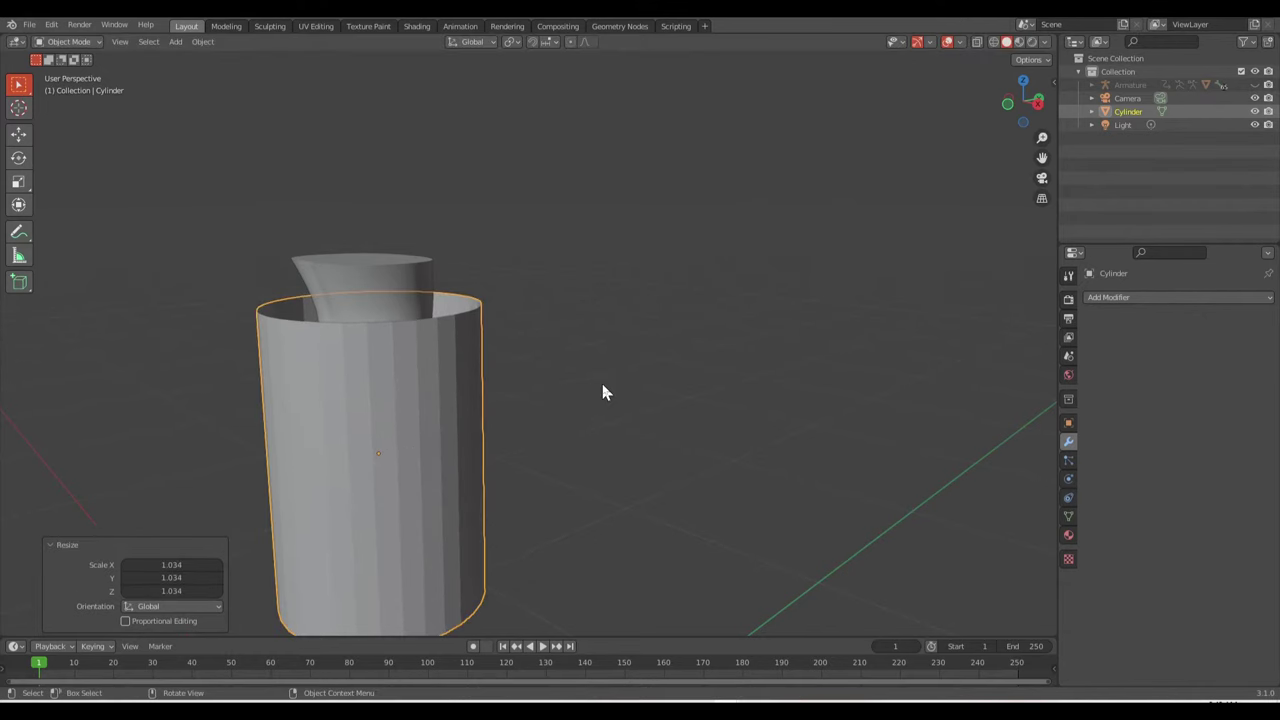
In Edit Mode, lower the whole cylinder mesh slightly along Z
key(Tab)
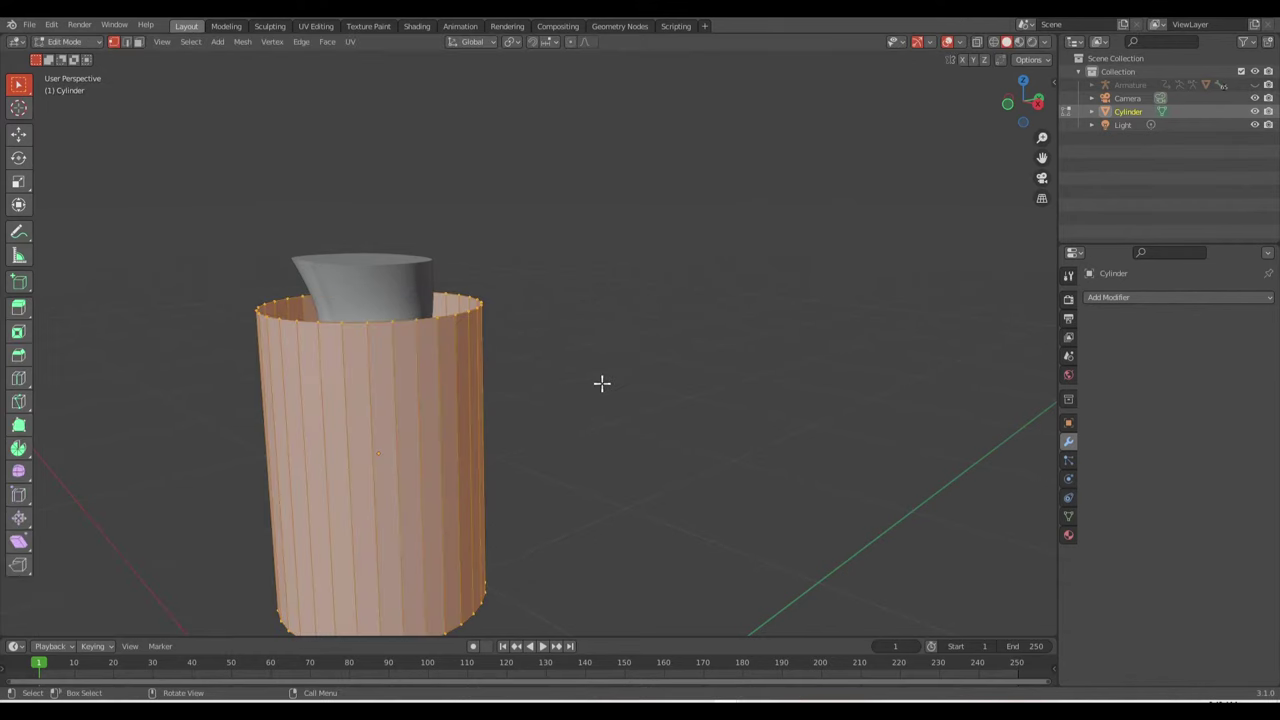
key(g)
key(z)
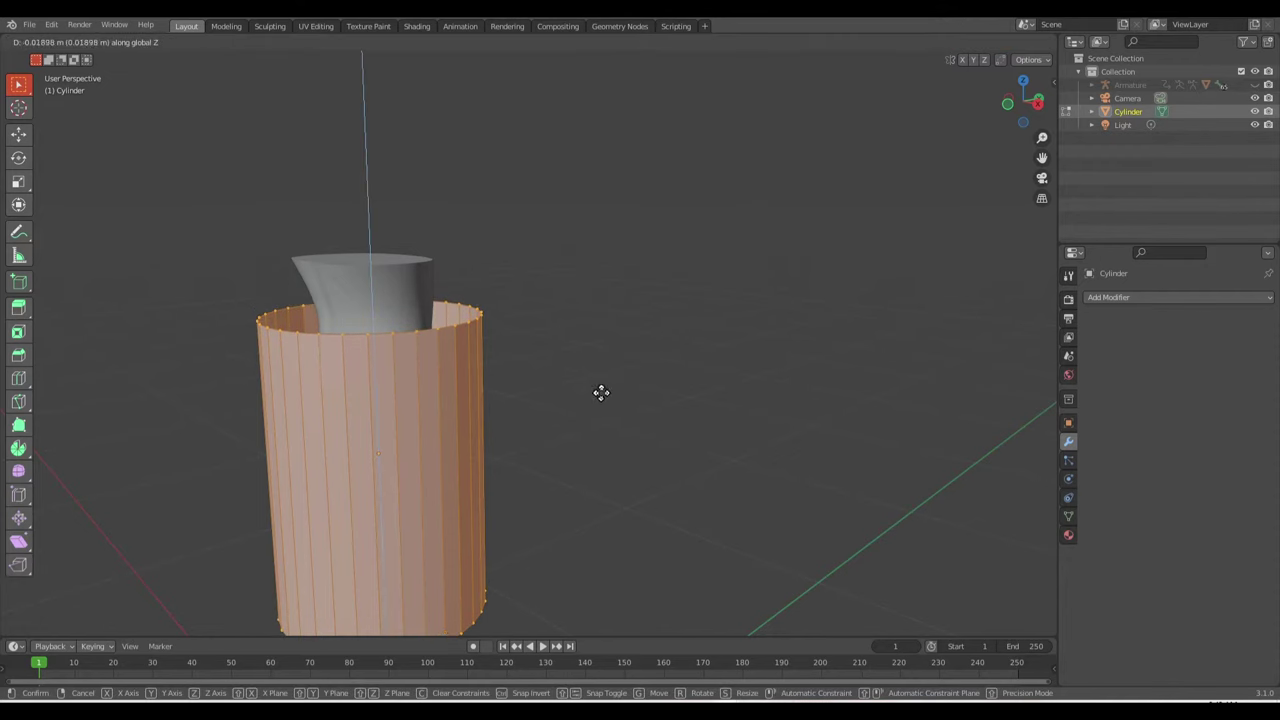
click(601, 392)
scroll(677, 322, down, 4)
scroll(510, 478, up, 4)
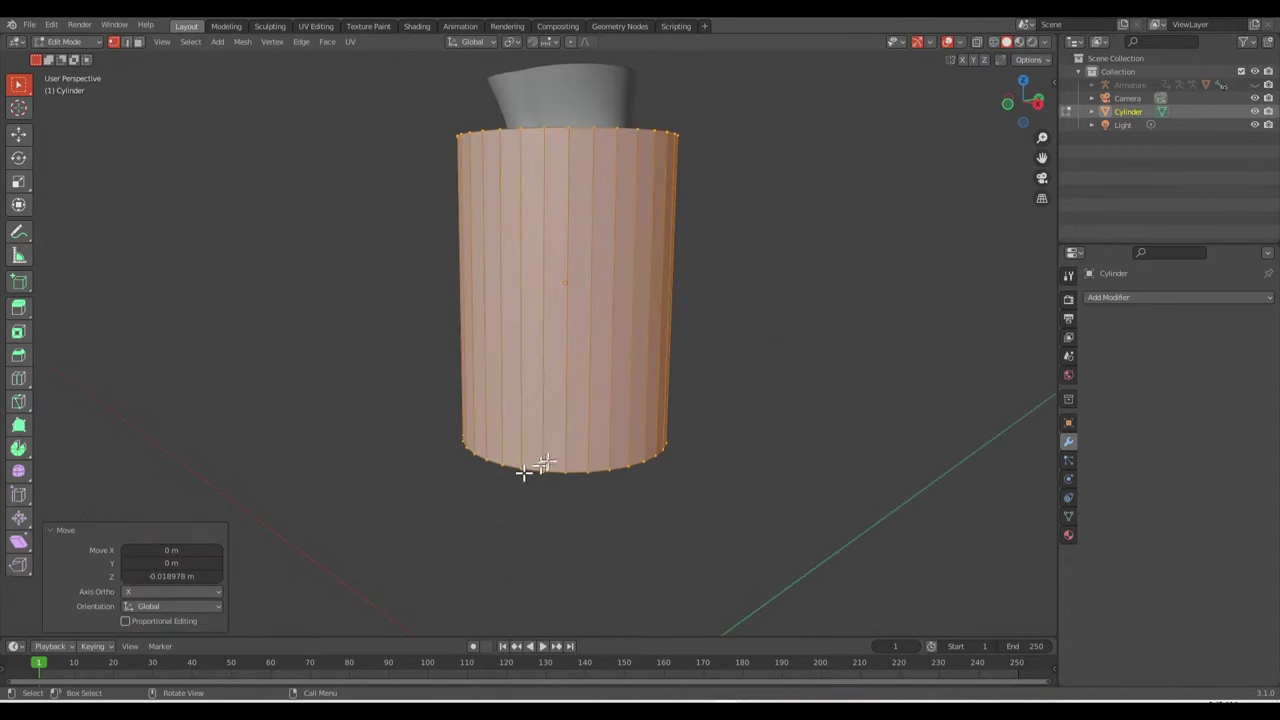
Select the cylinder's bottom edge ring and scale it out to 1.189
key(alt+a)
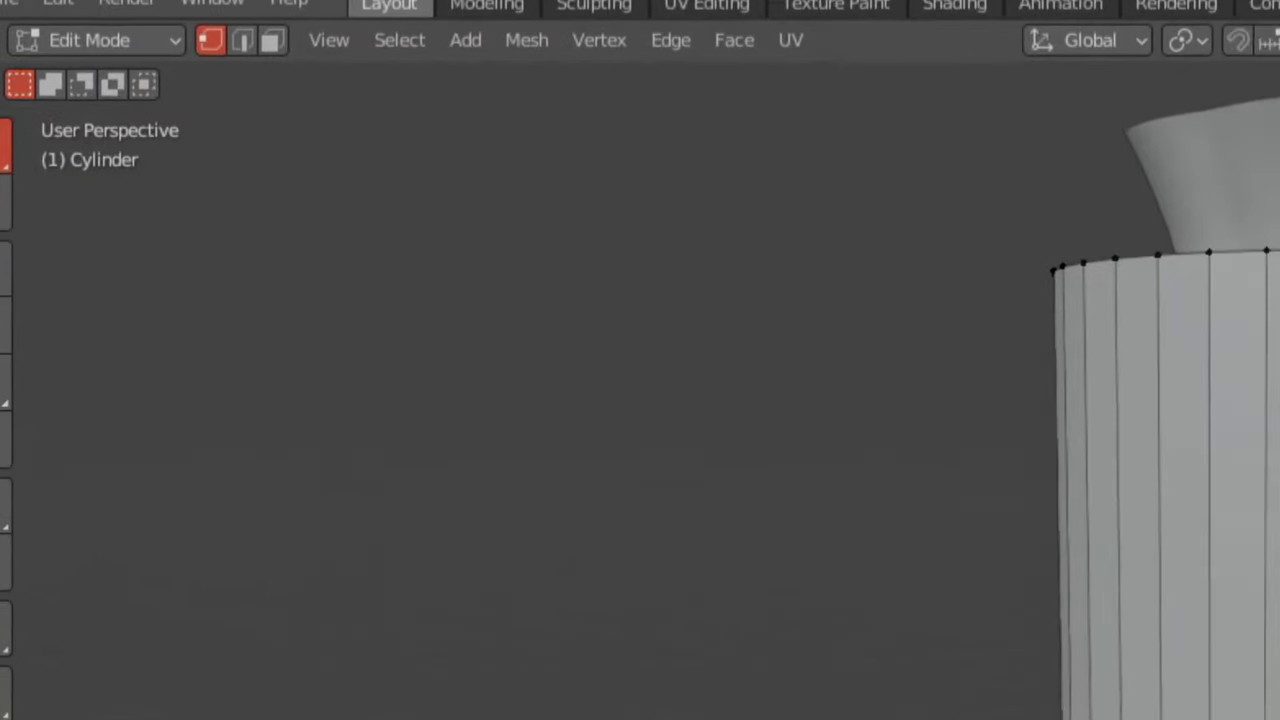
alt+click(616, 497)
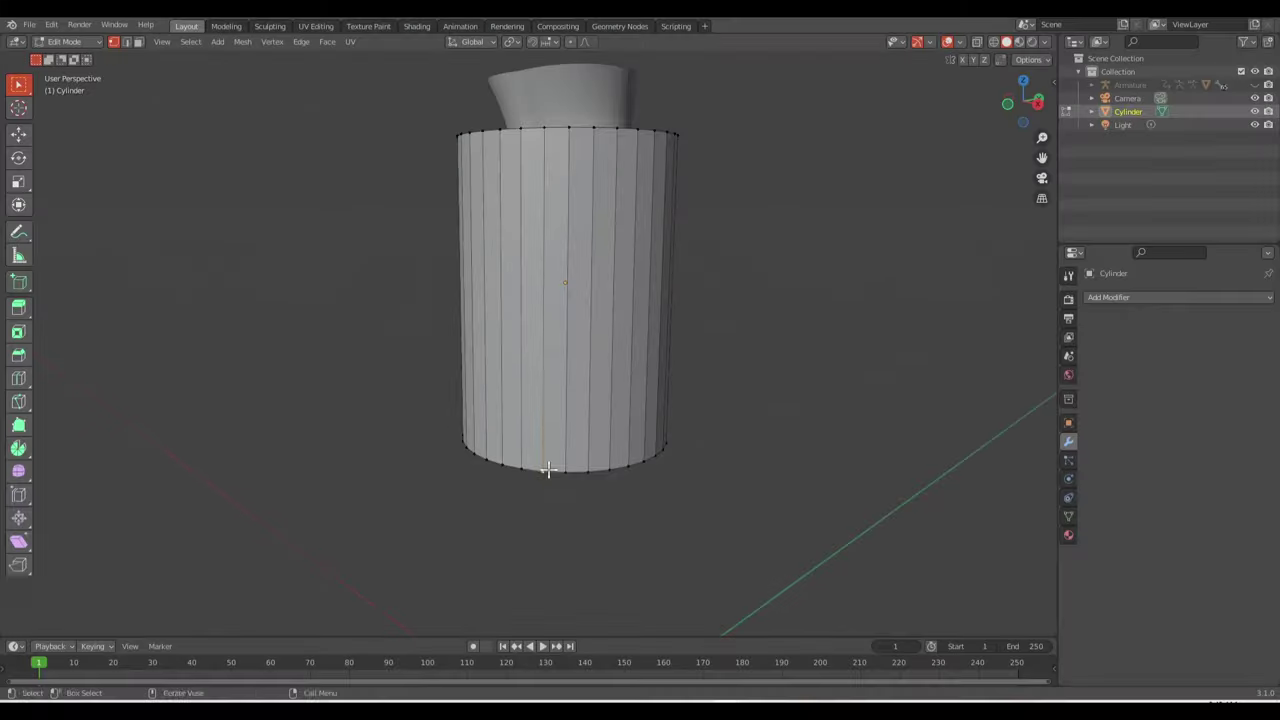
alt+click(548, 470)
key(s)
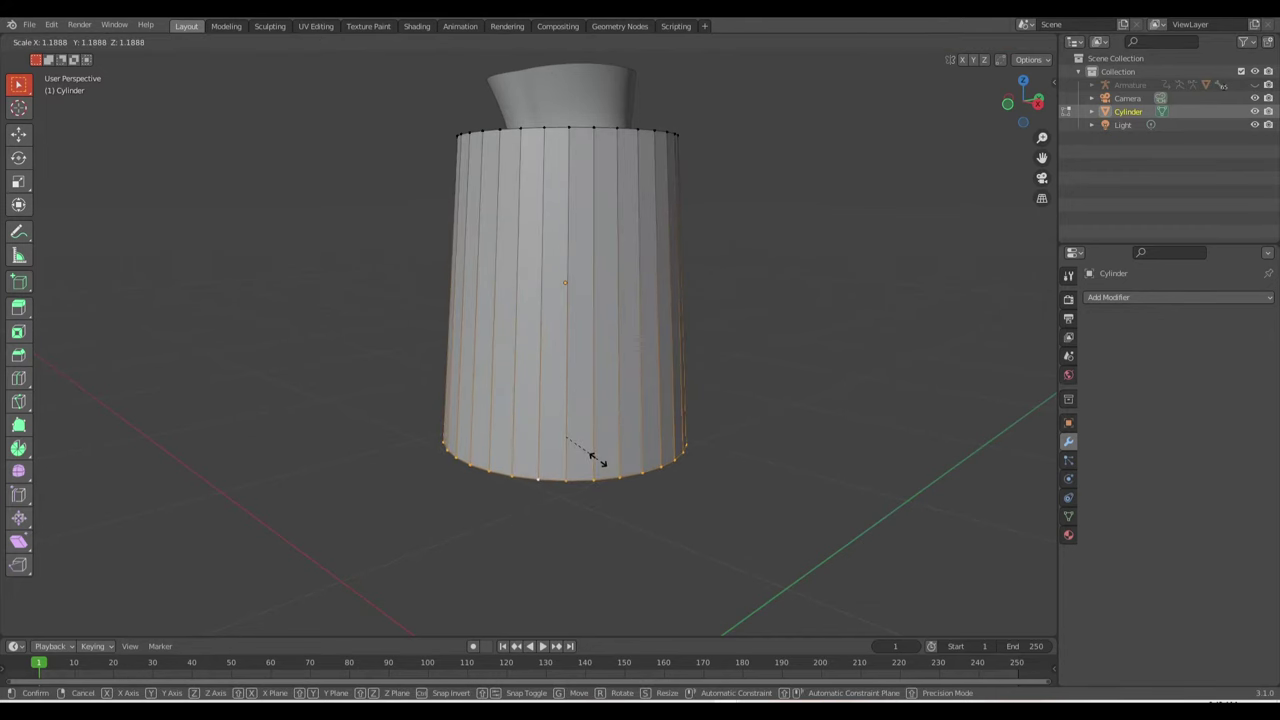
click(597, 458)
Add 20 horizontal loop cuts around the cylinder in their default position
key(a)
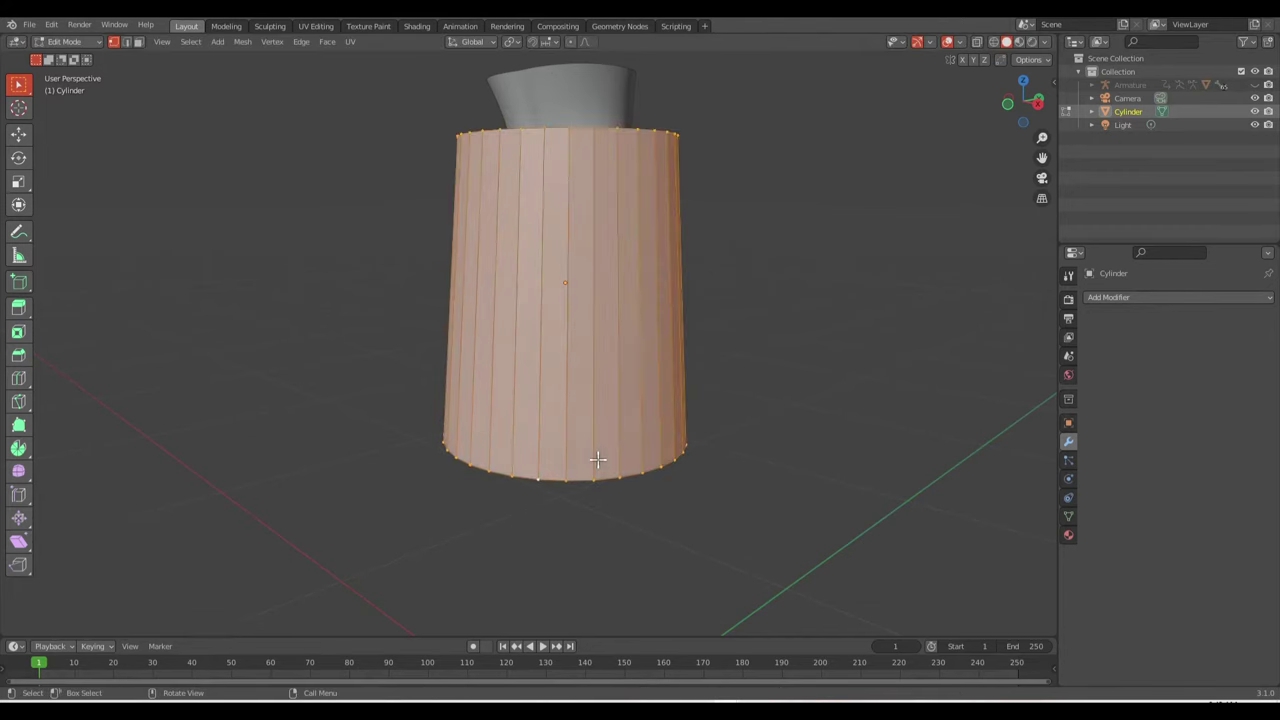
key(ctrl+r)
text(2)
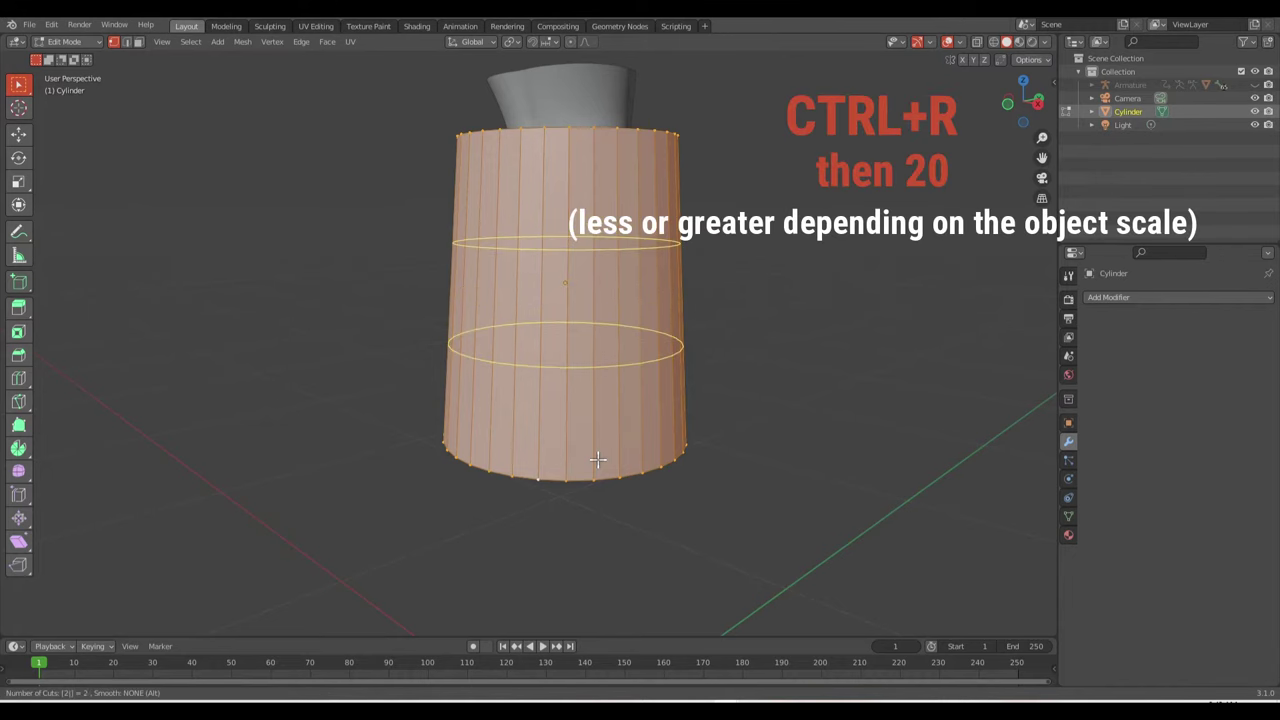
text(0)
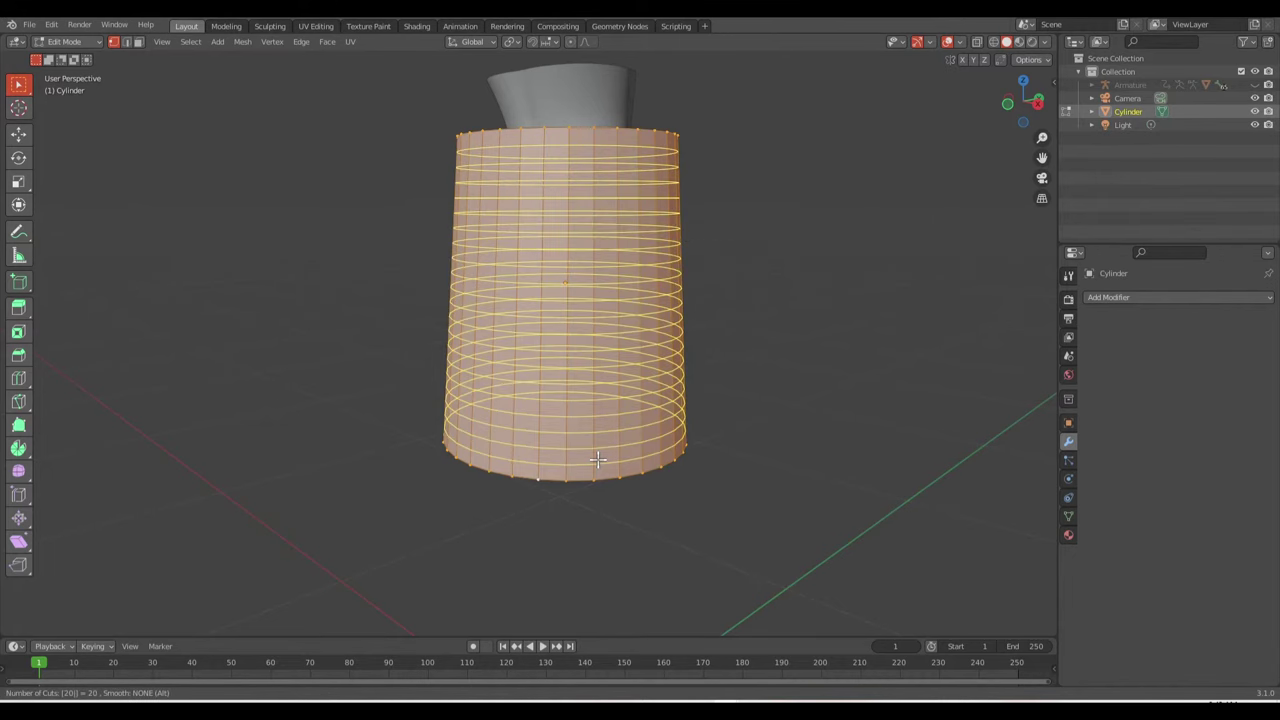
click(597, 459)
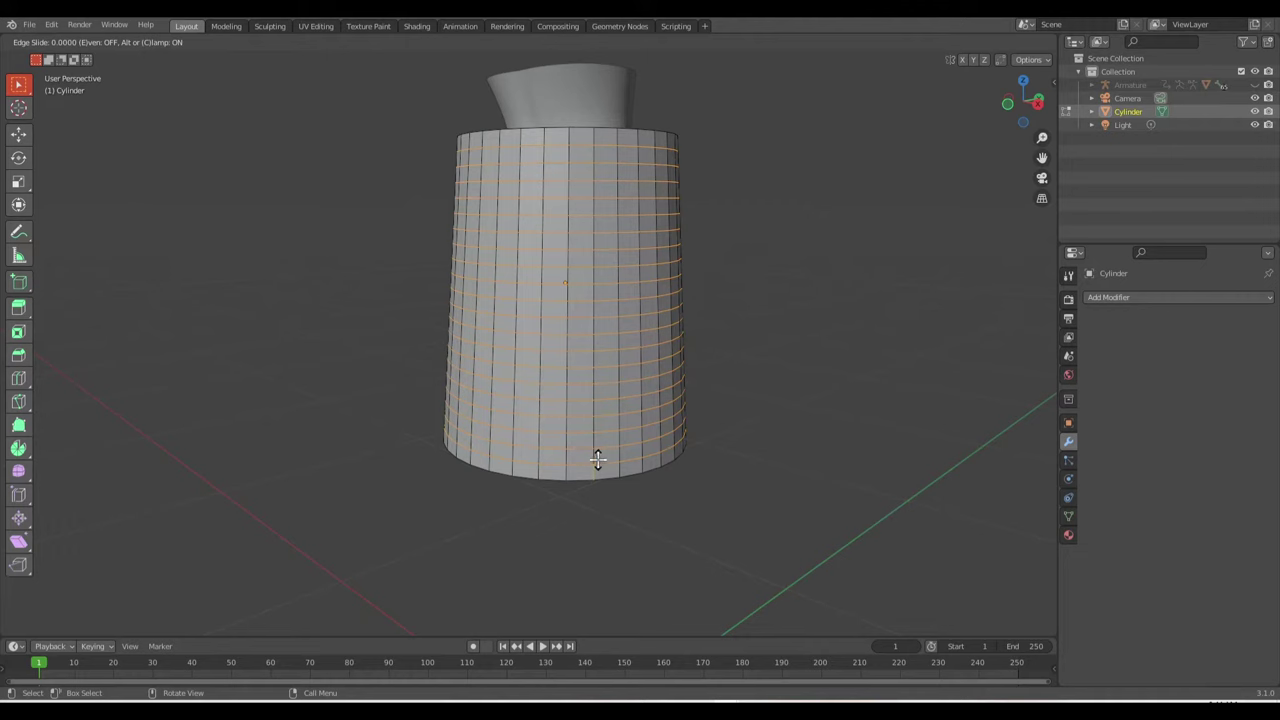
click(597, 459)
Subdivide the whole cylinder mesh with 3 cuts
key(a)
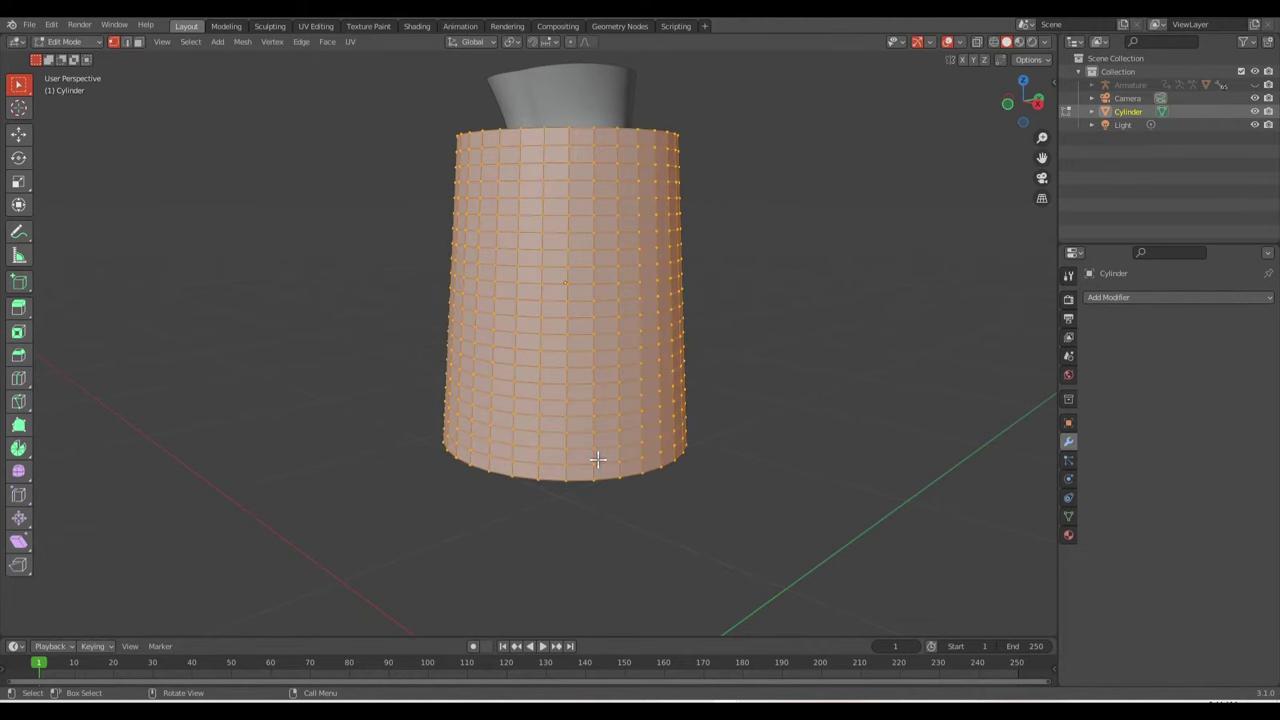
right_click(606, 408)
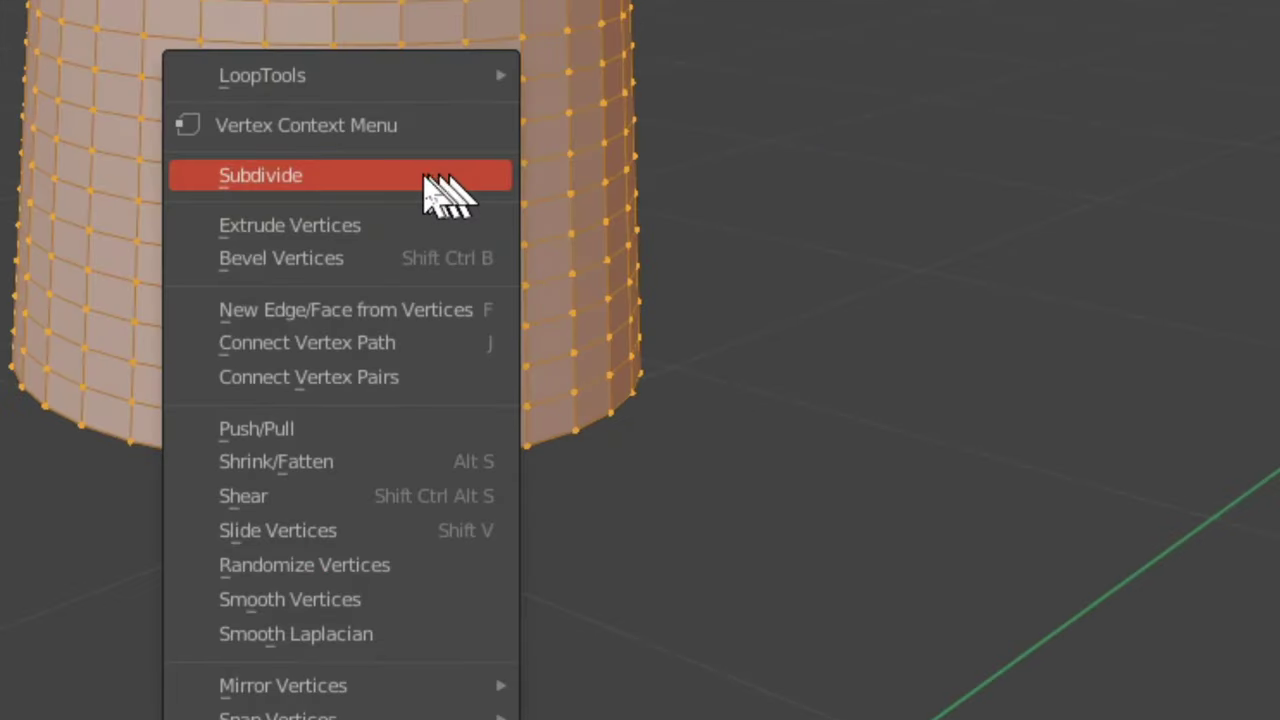
click(426, 178)
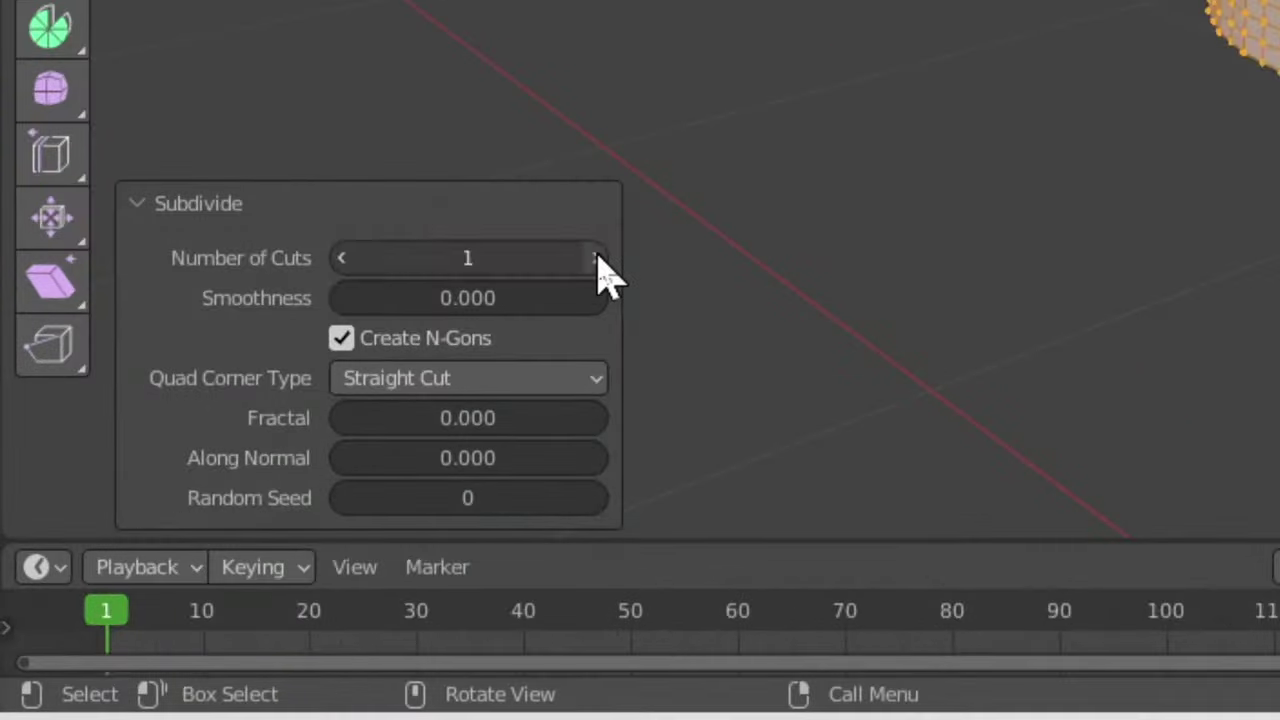
click(219, 532)
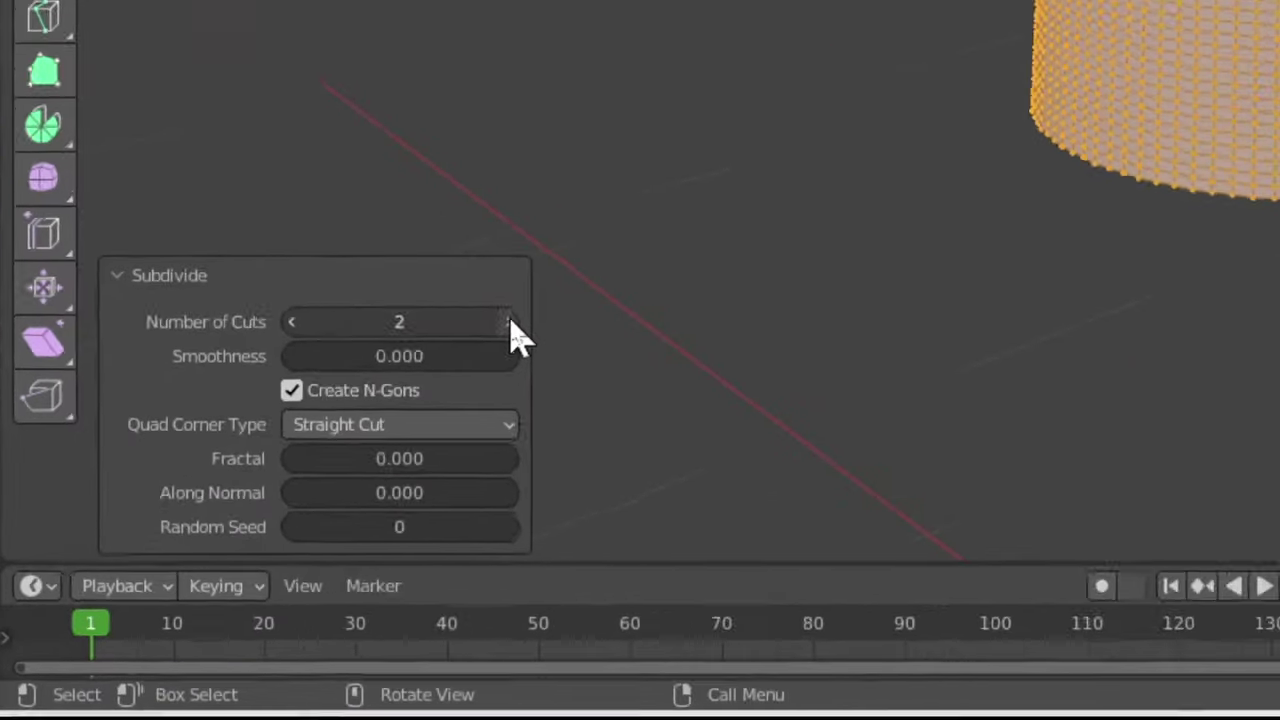
scroll(580, 142, up, 4)
scroll(580, 142, up, 2)
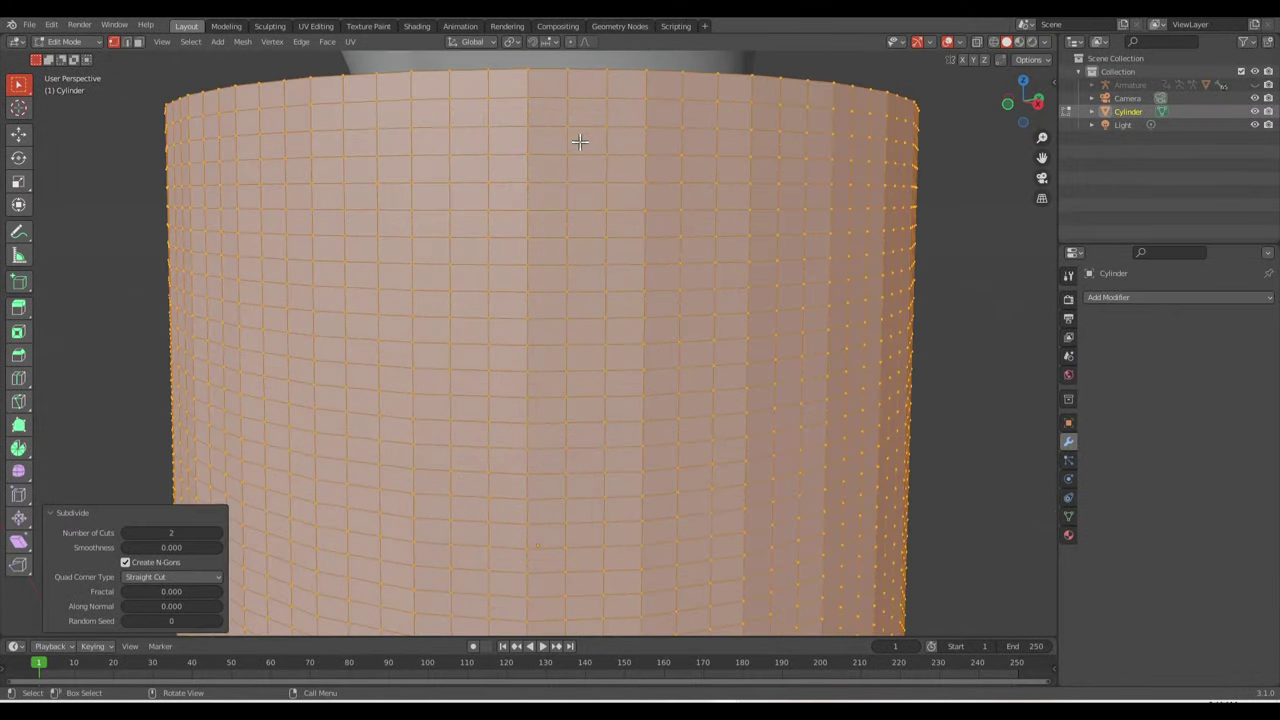
click(220, 535)
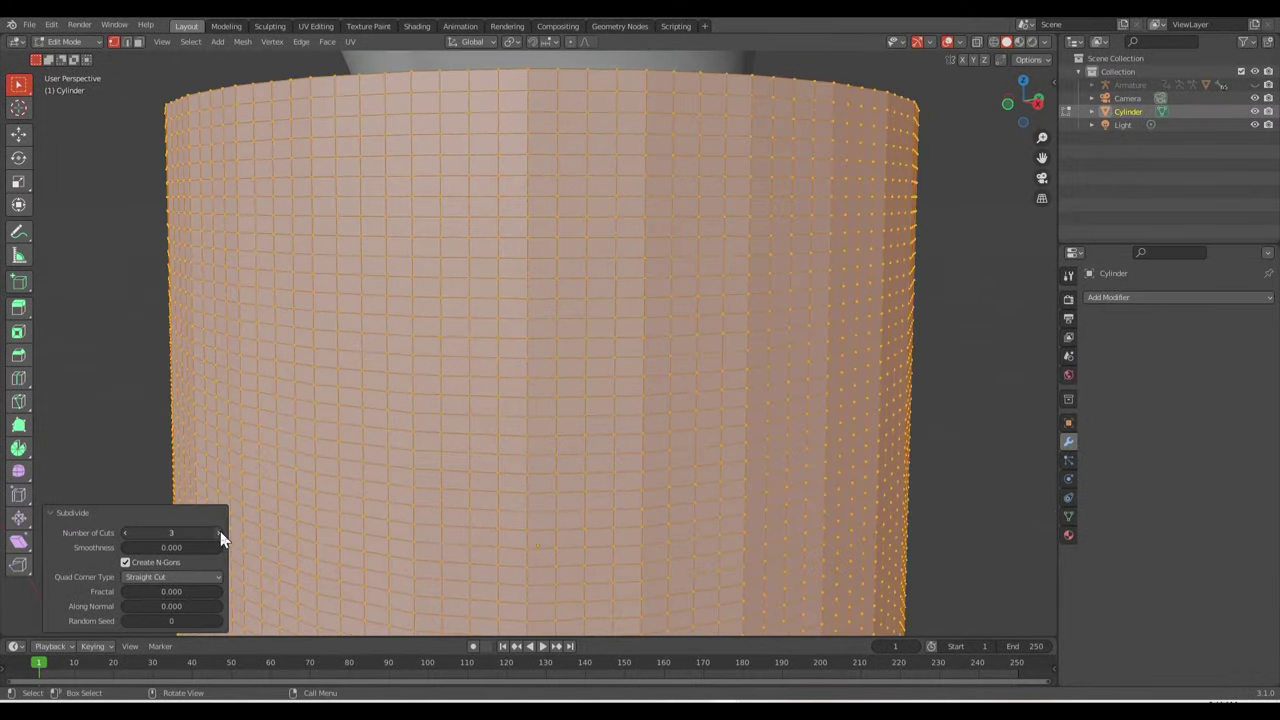
Deselect everything and select the cylinder's top rim edge loop
click(484, 384)
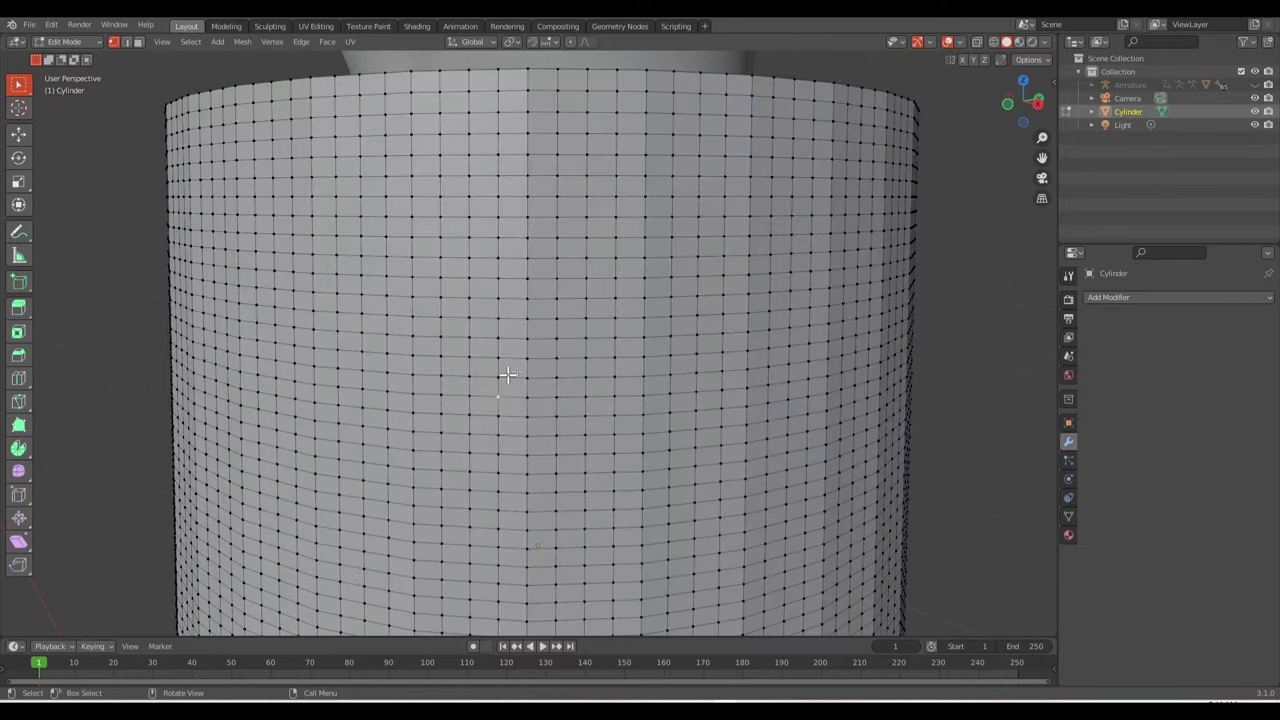
scroll(641, 334, down, 5)
scroll(663, 240, up, 2)
scroll(661, 221, up, 5)
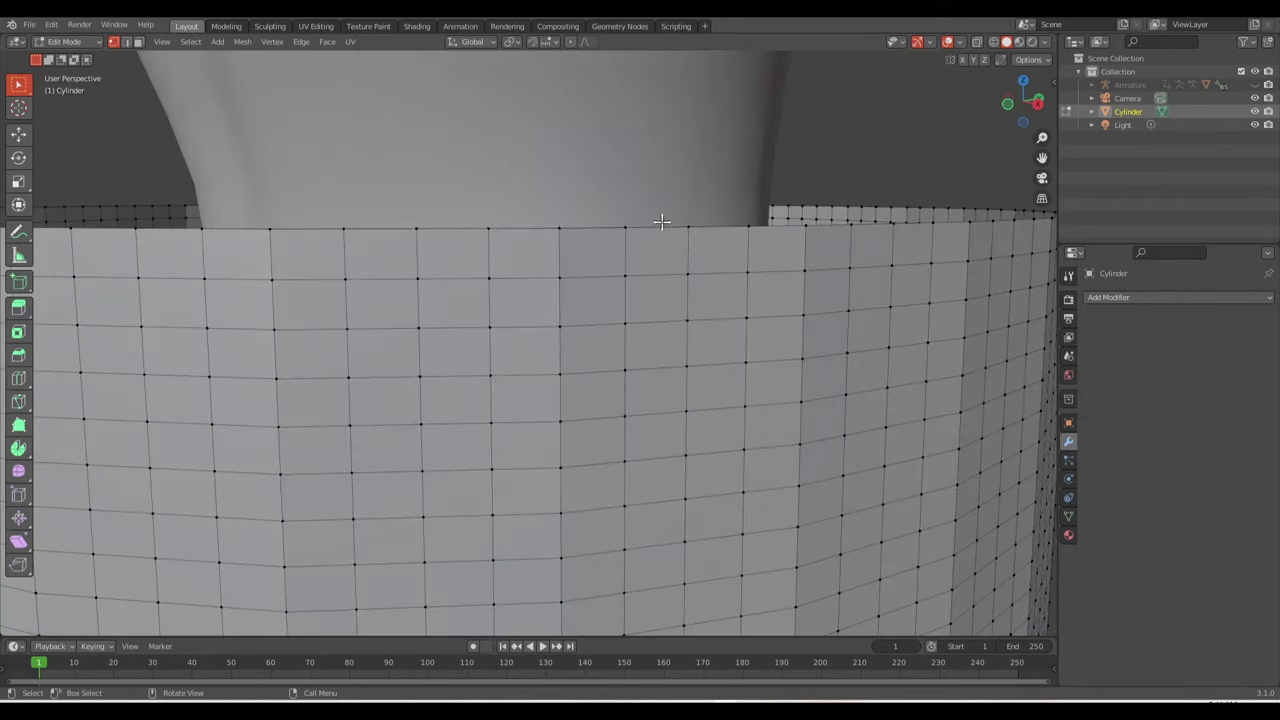
alt+click(658, 229)
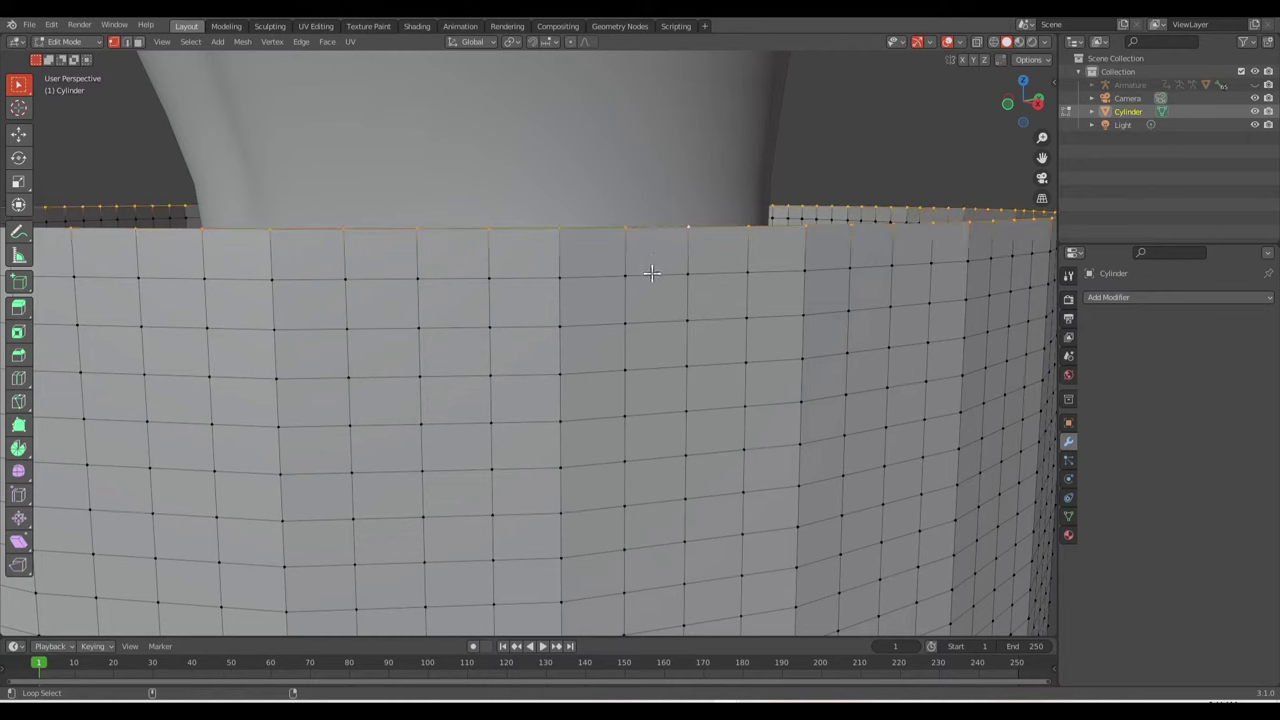
Add the second loop to the rim selection, assign both to new vertex group 'PIN', then select all
alt+shift+click(651, 273)
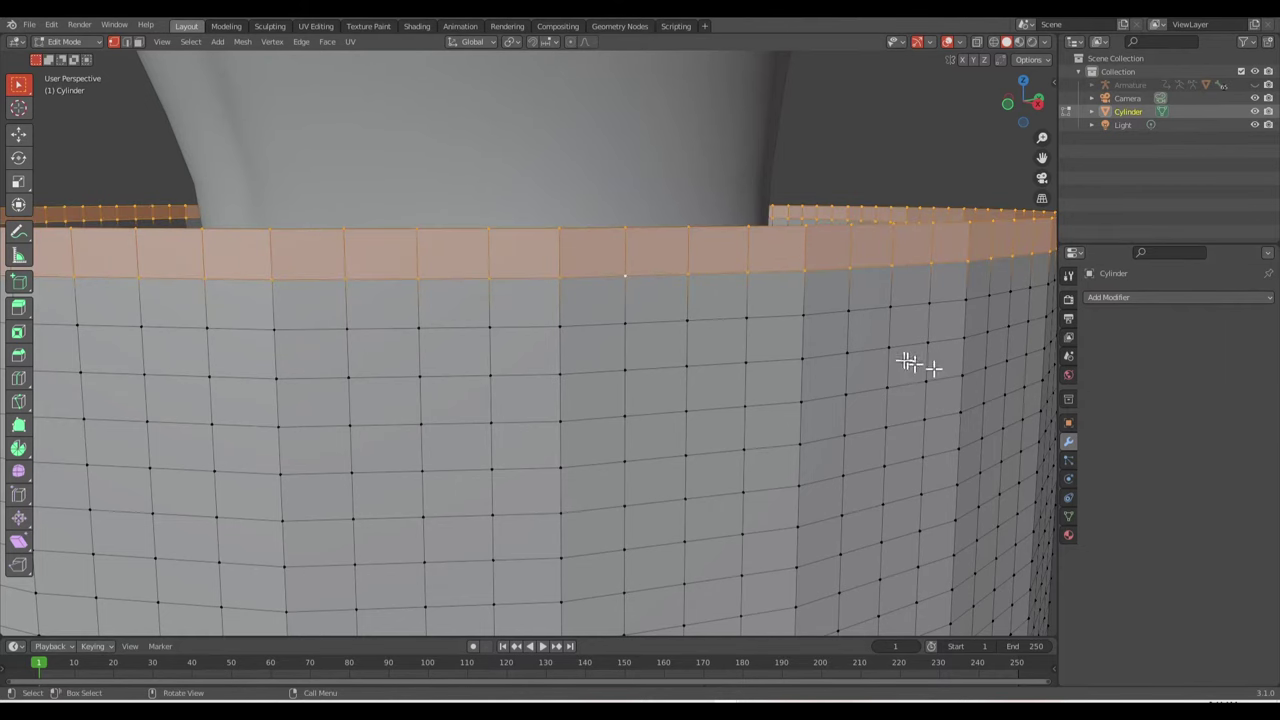
scroll(906, 360, down, 5)
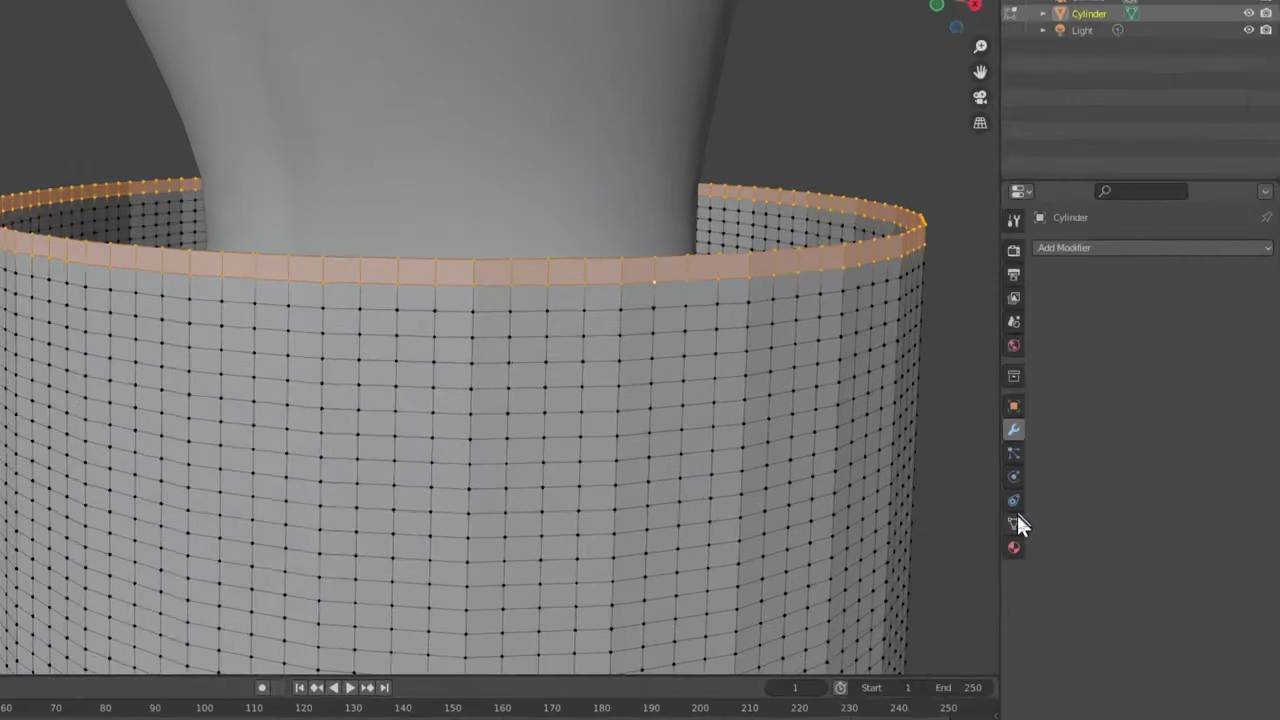
click(1070, 513)
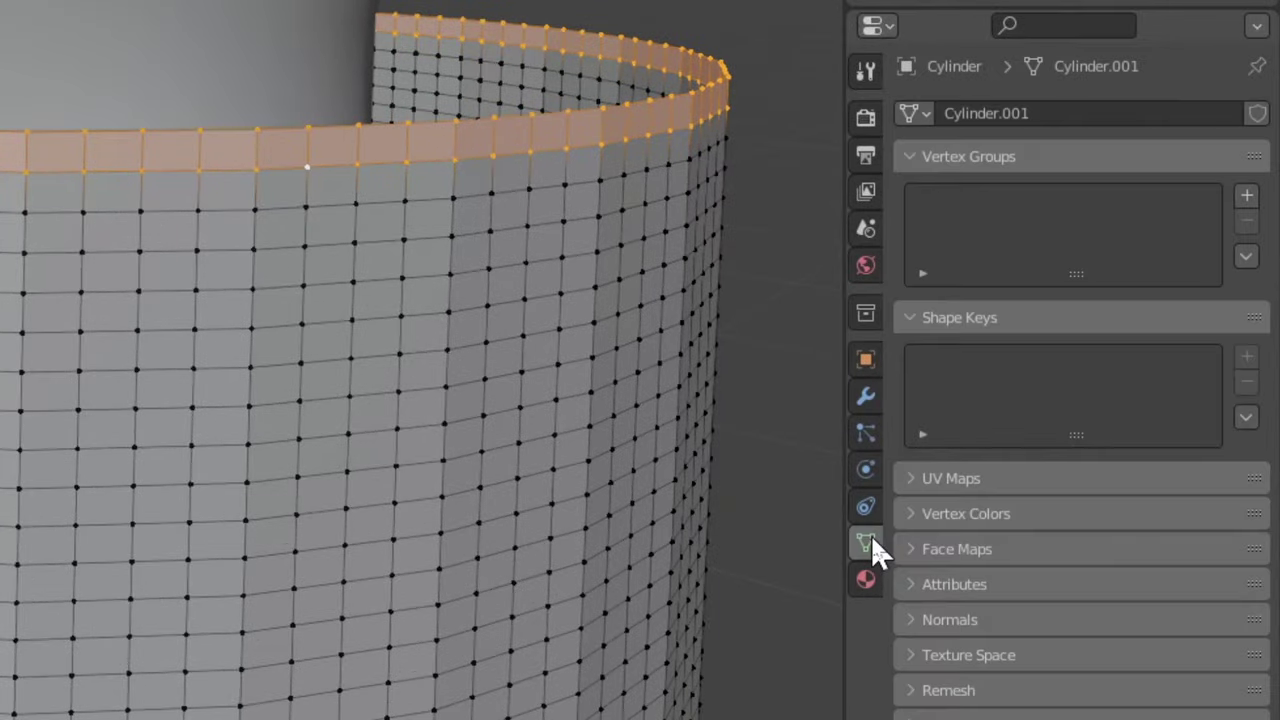
click(1246, 195)
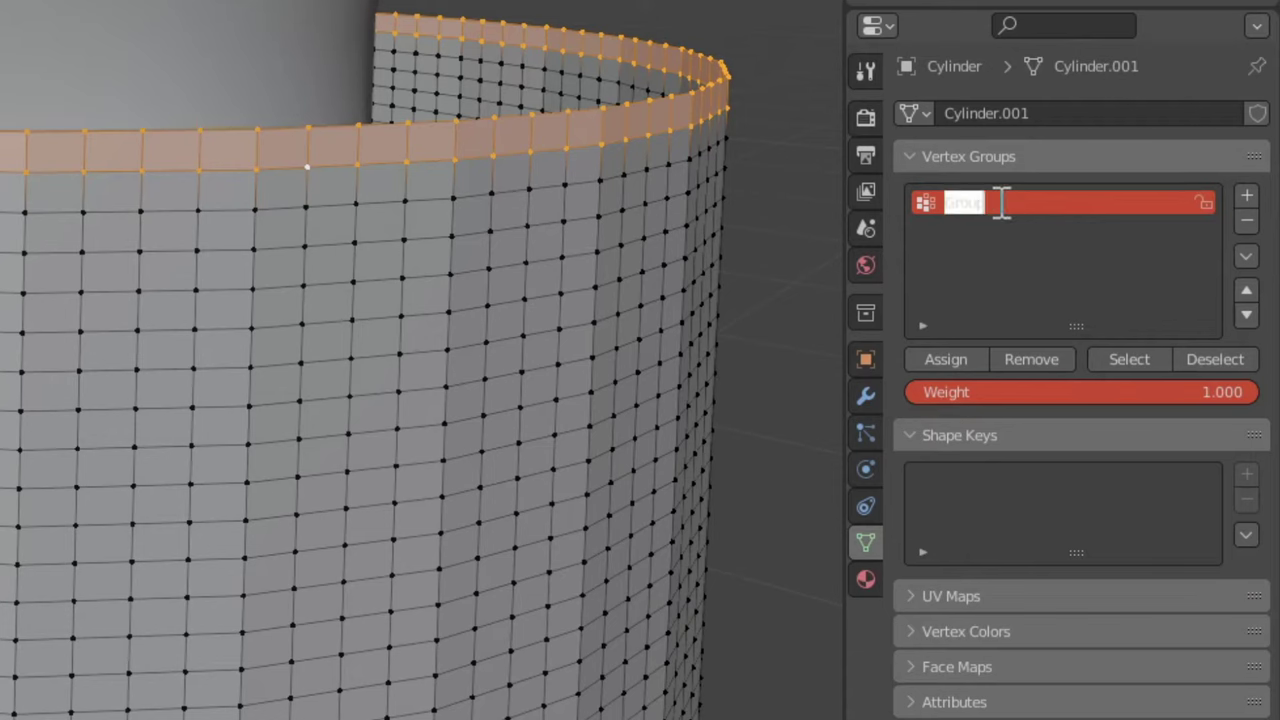
text(F)
key(Return)
click(953, 359)
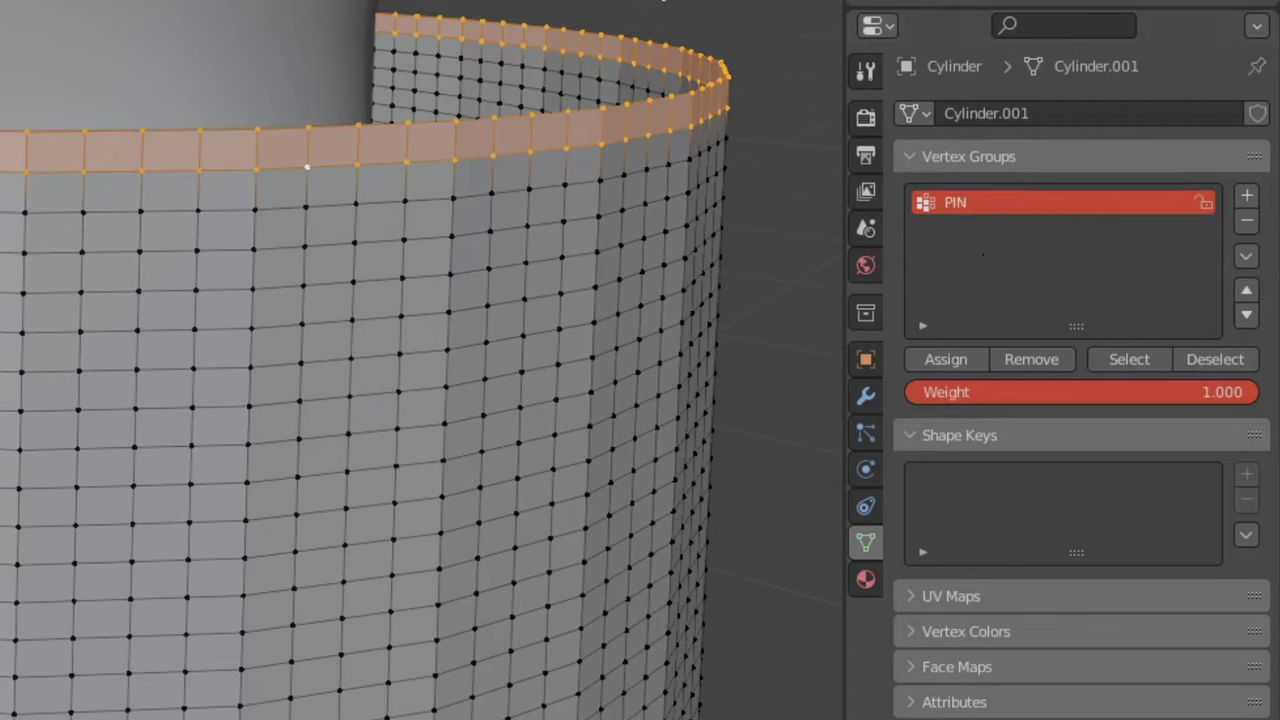
key(alt+a)
key(a)
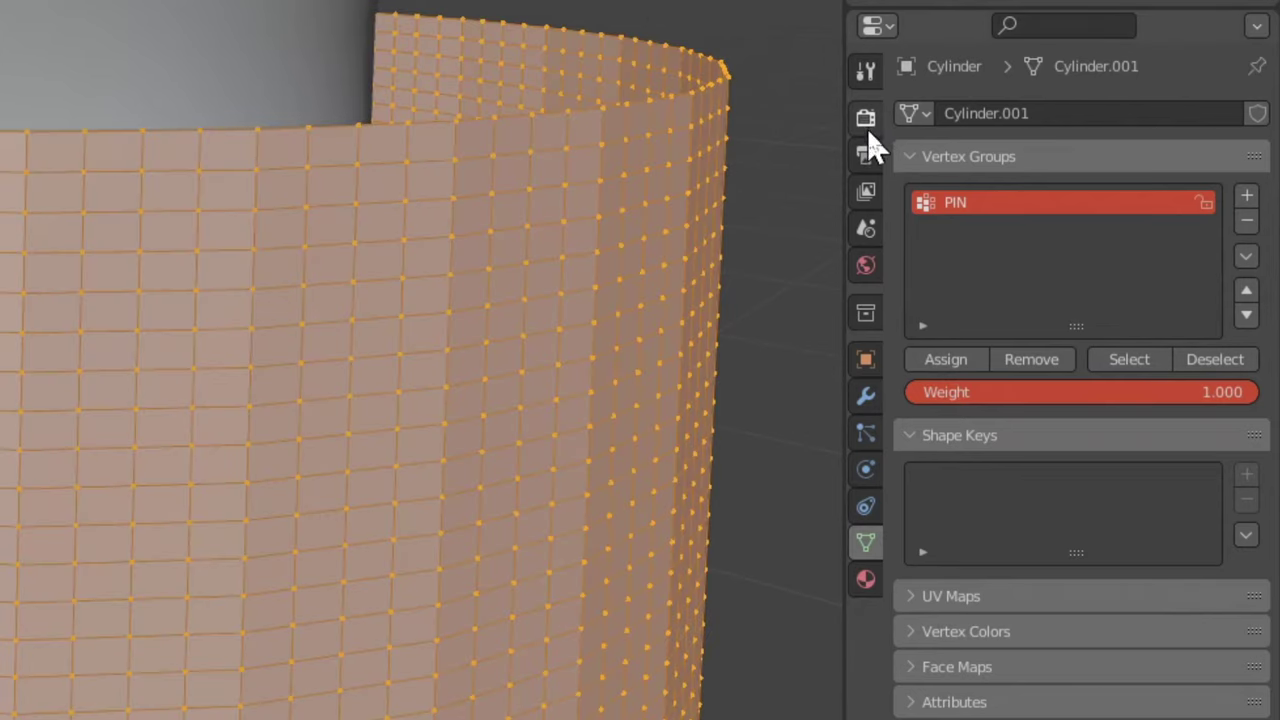
Add a Shrinkwrap modifier to the cylinder with the torso body form as target
click(864, 396)
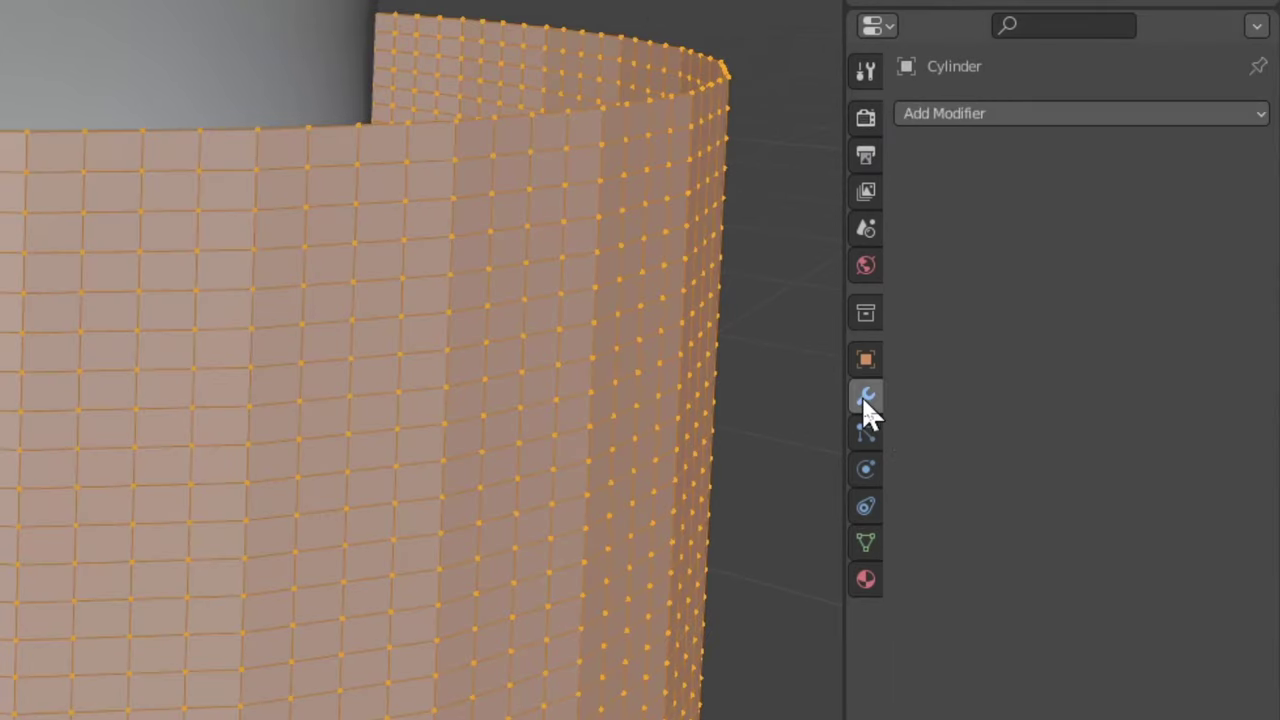
click(975, 110)
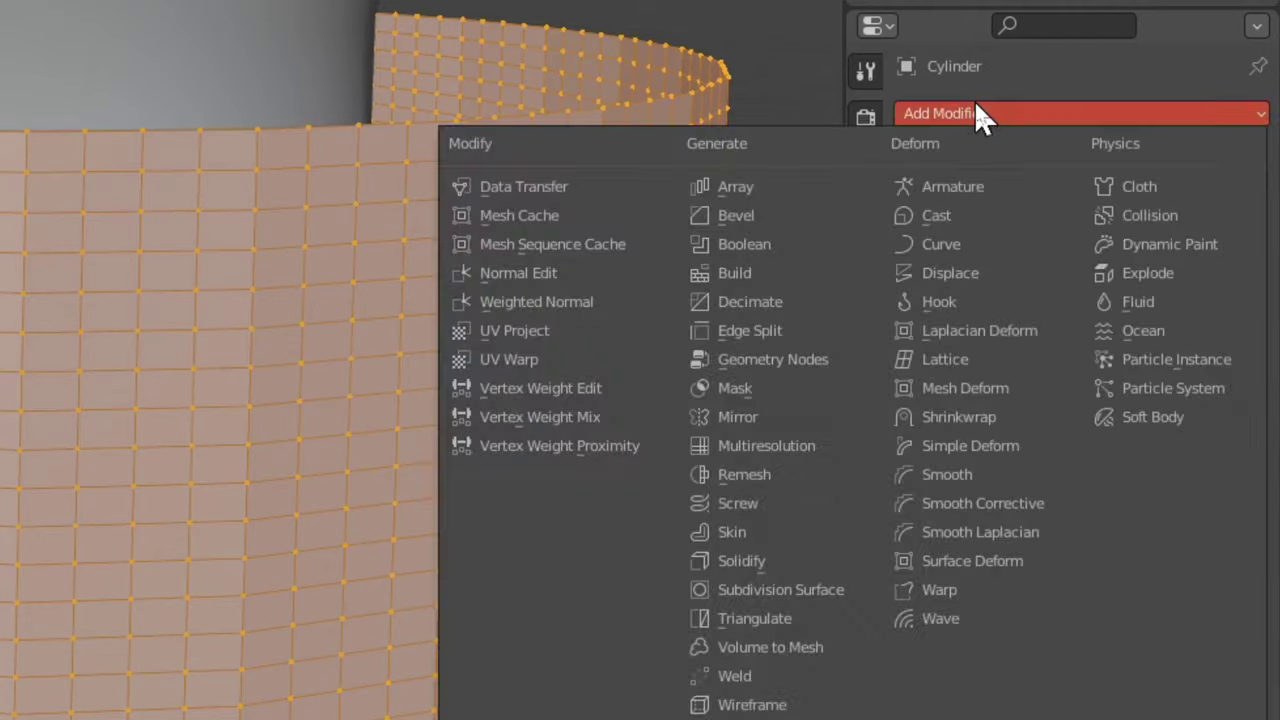
click(981, 411)
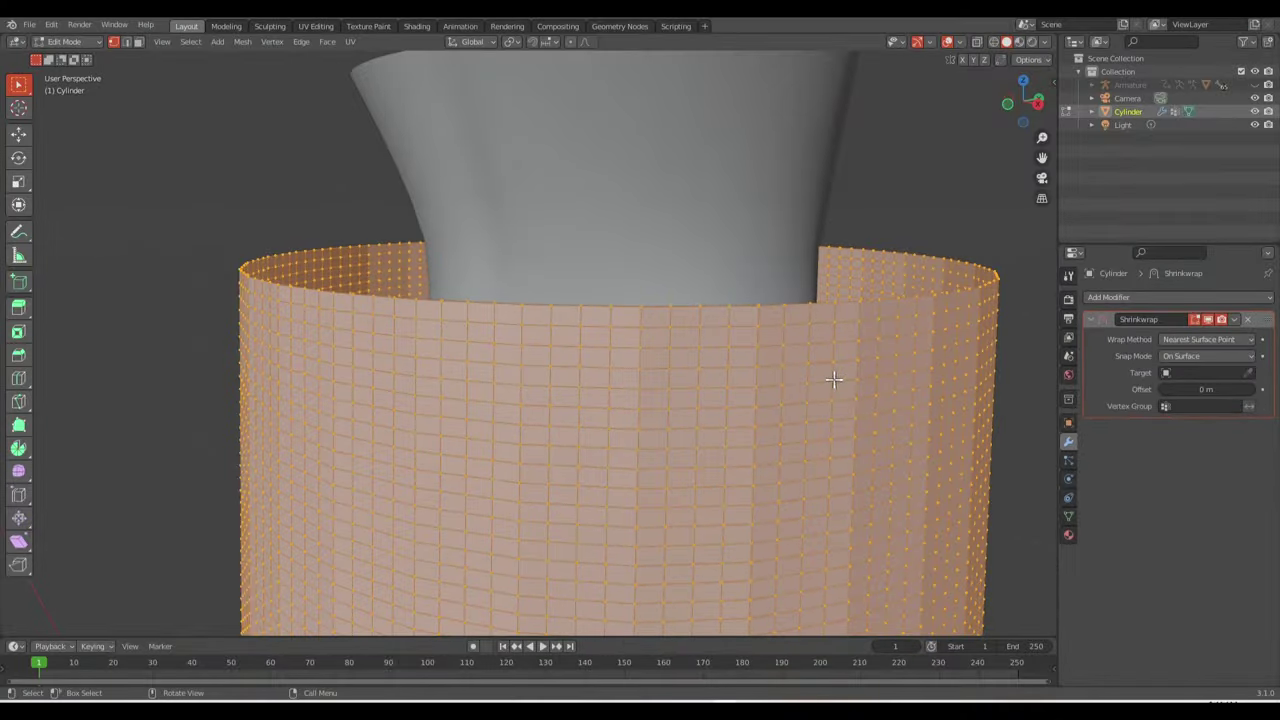
key(Tab)
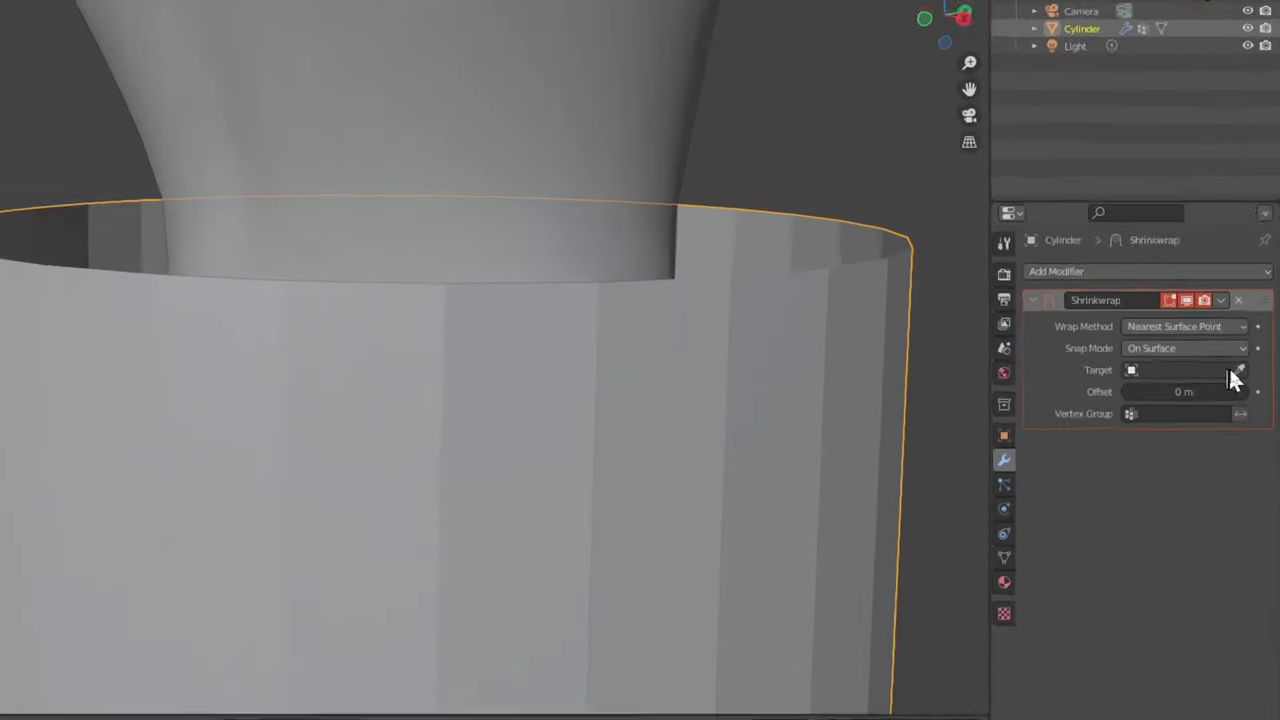
click(1232, 372)
click(712, 199)
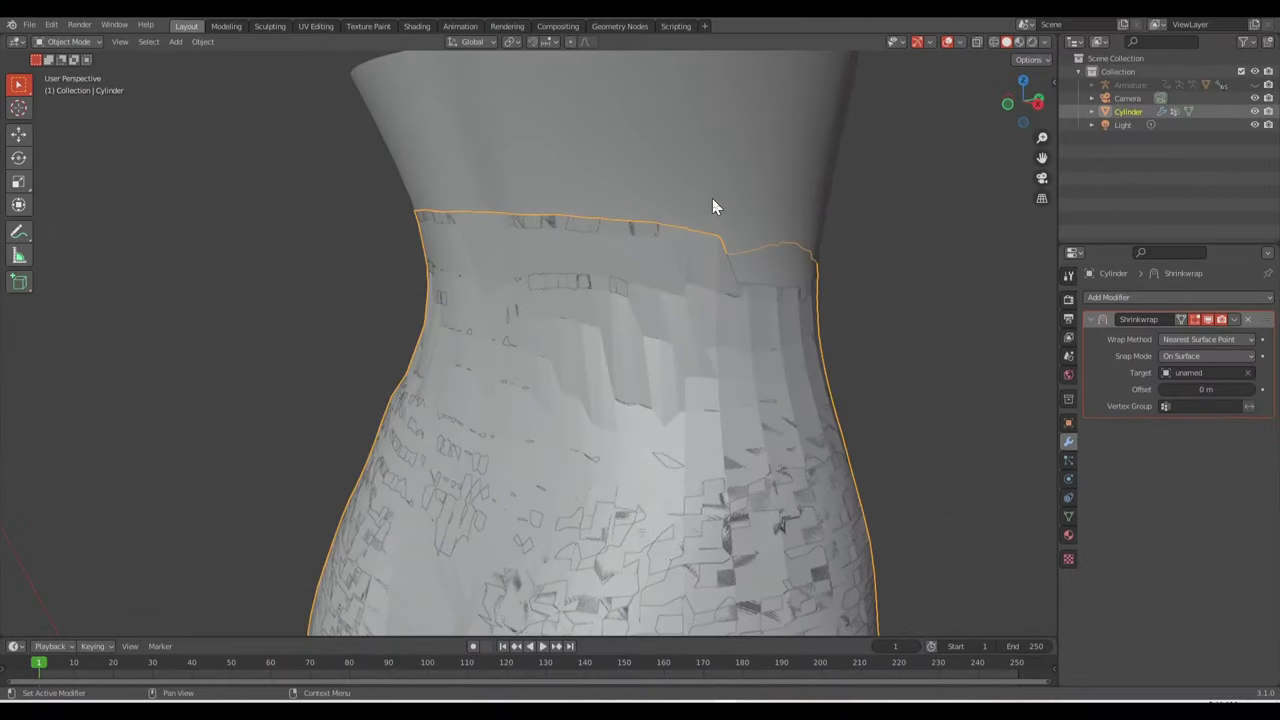
Shade the cylinder smooth and limit the Shrinkwrap to the PIN vertex group
right_click(700, 404)
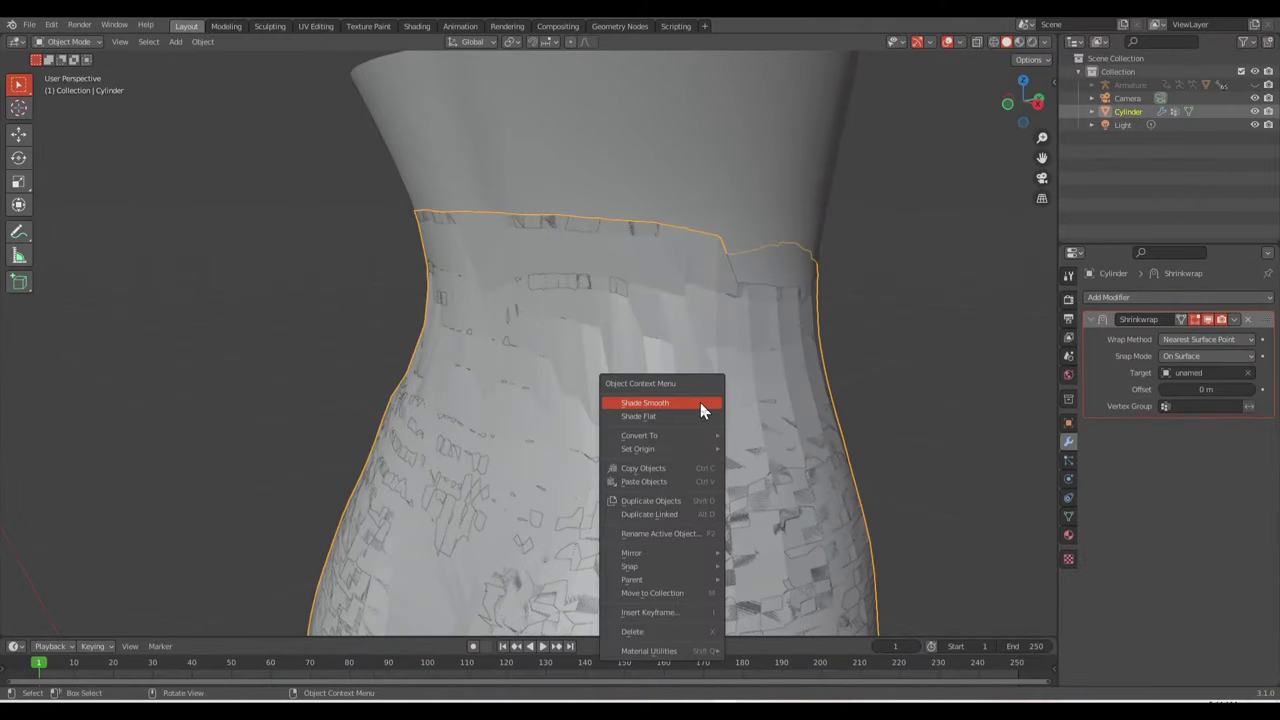
click(671, 404)
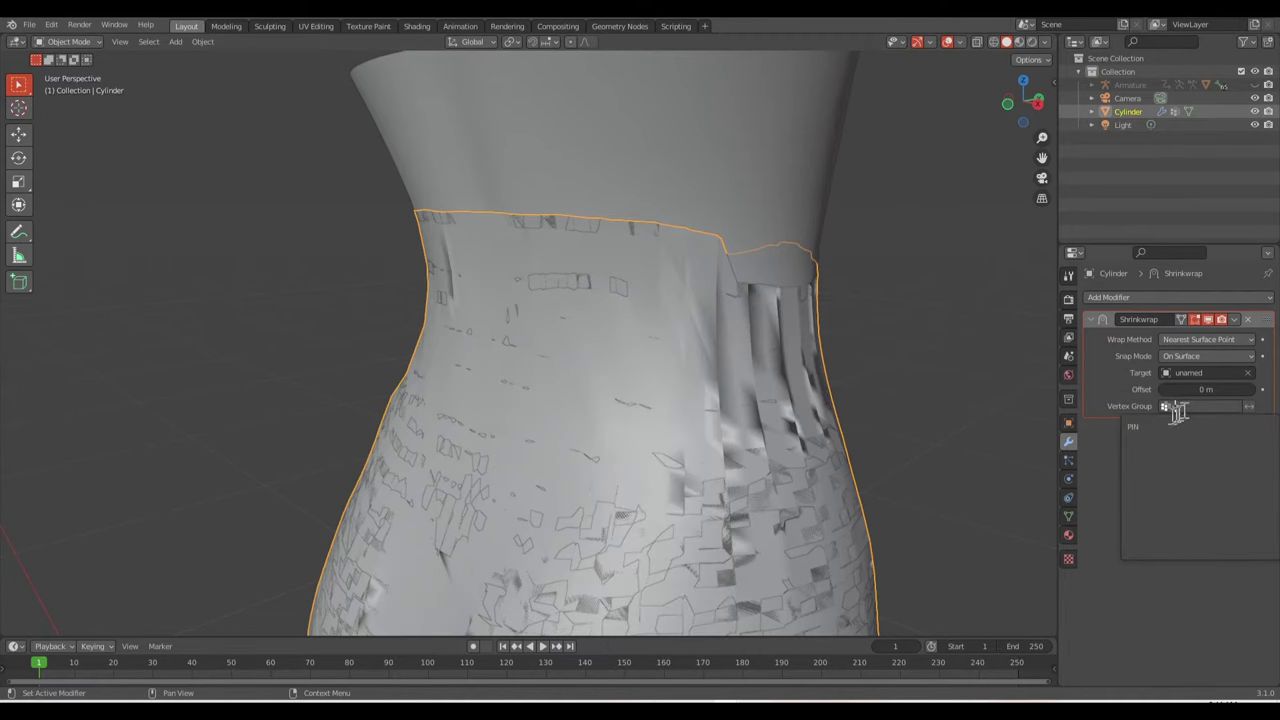
click(1152, 424)
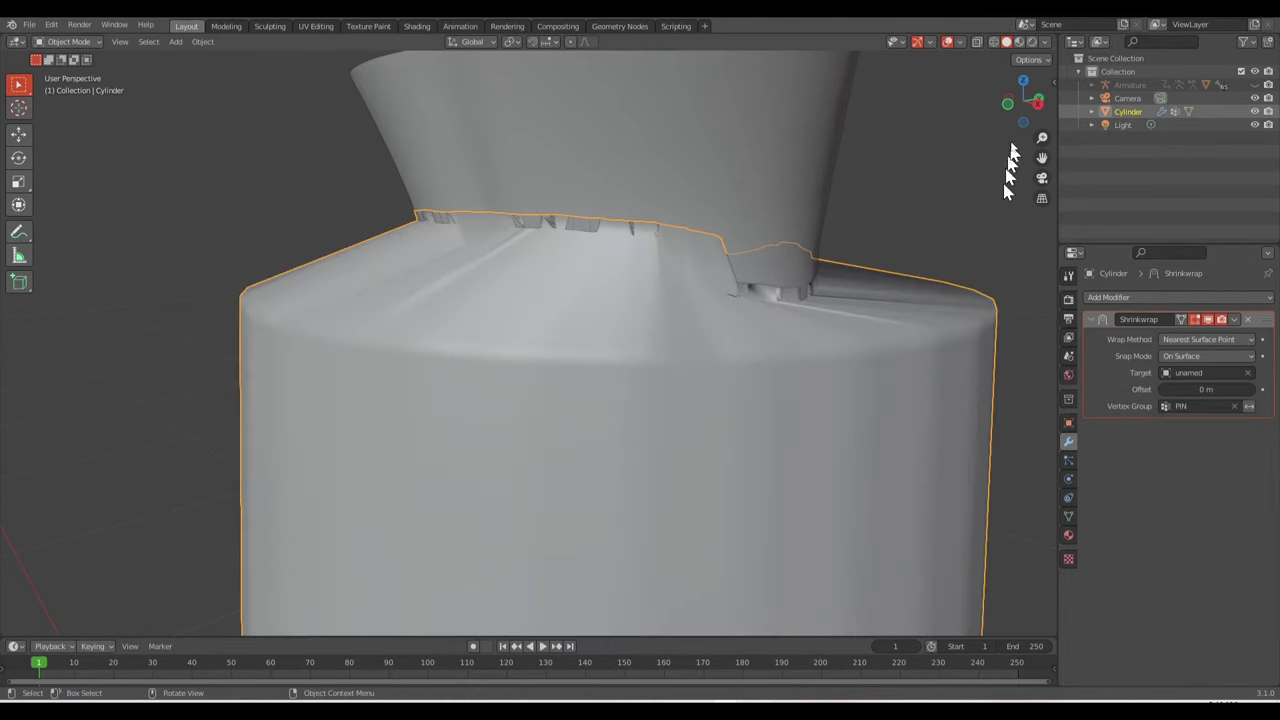
Raise the cylinder along Z so its pinned top reaches the torso
drag(1014, 114, 1000, 120)
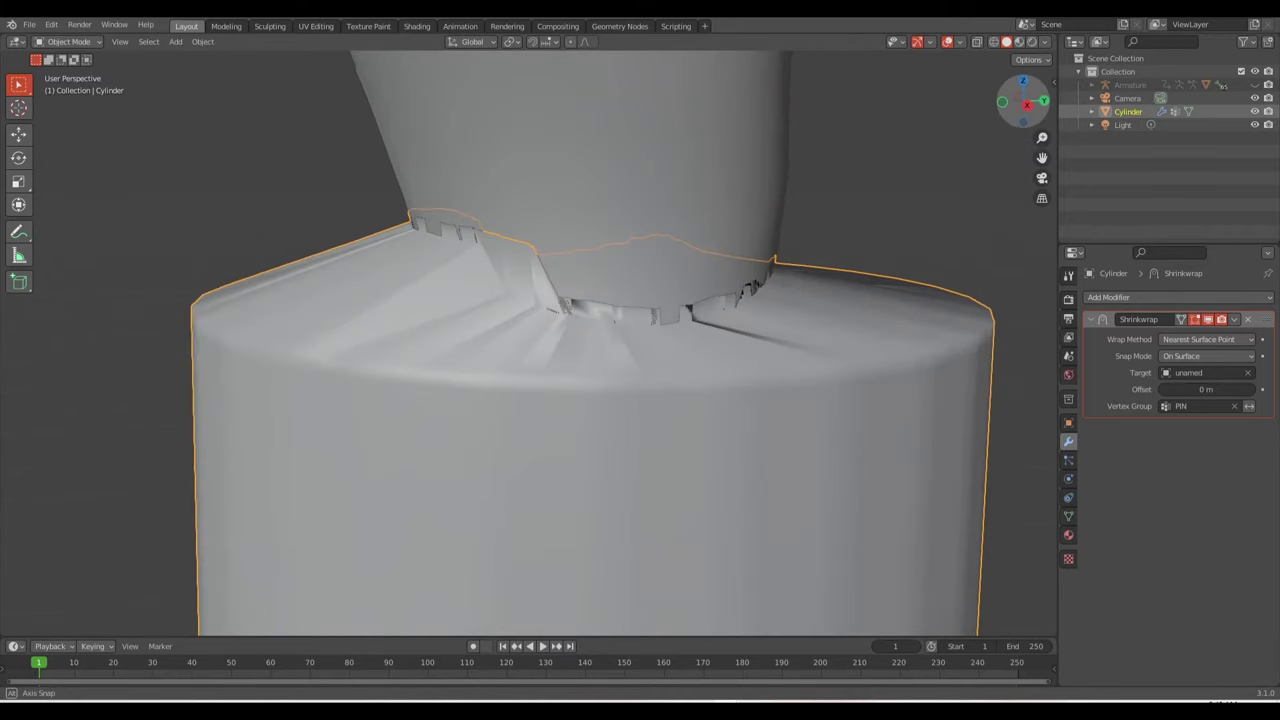
key(g)
key(z)
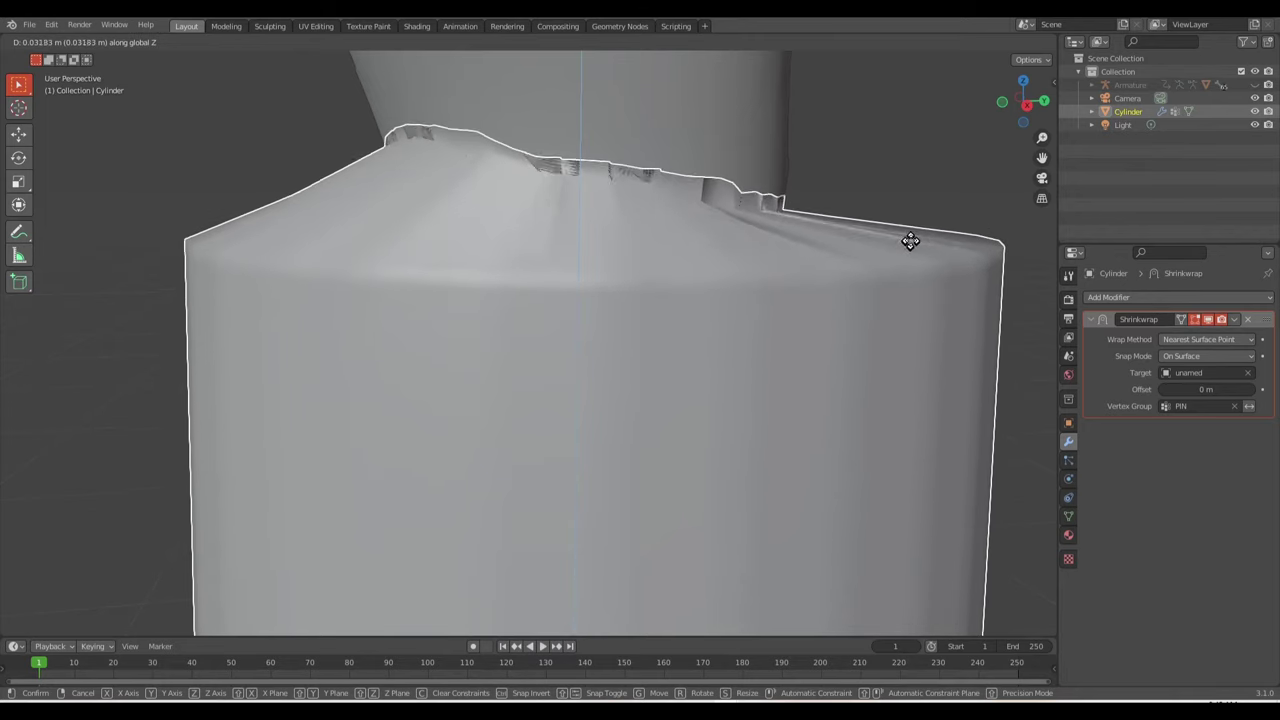
click(909, 238)
mouse_move(1023, 103)
mouse_down()
mouse_move(960, 110)
mouse_move(1000, 105)
mouse_up()
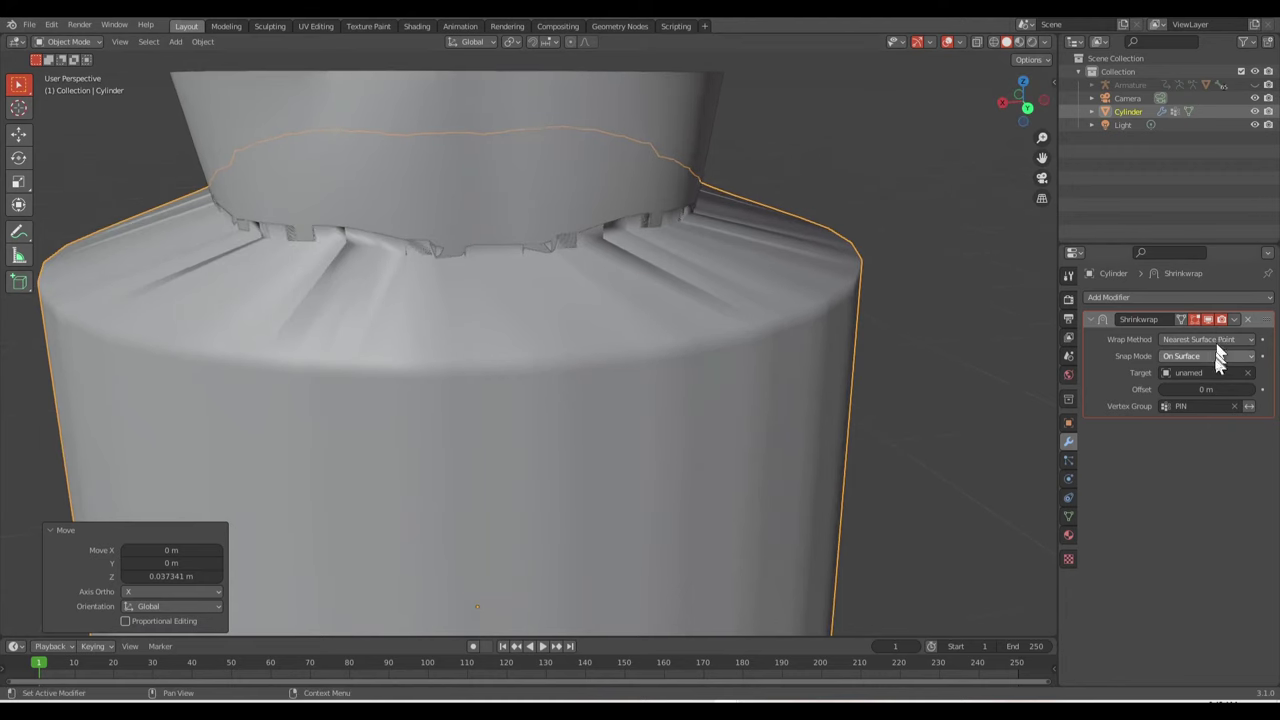
Set the Shrinkwrap offset to 0.001 m and inspect the wrapped shoulder from several angles
click(1253, 389)
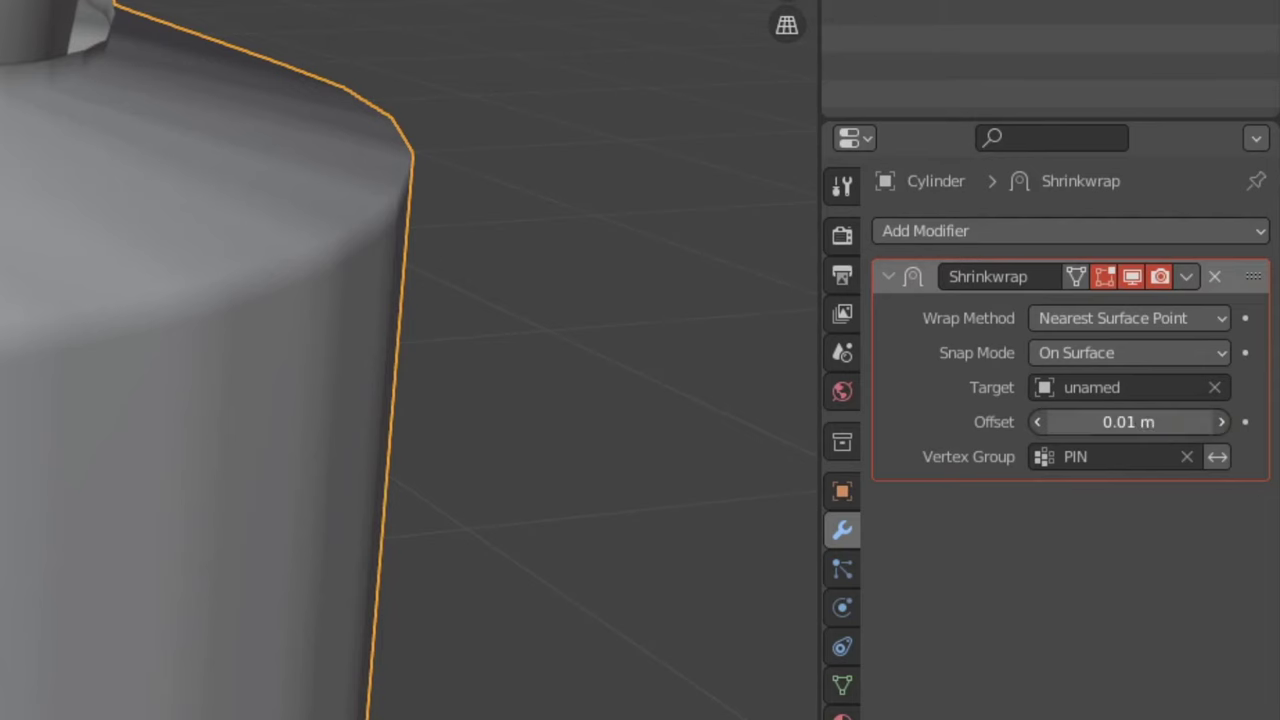
click(1160, 422)
text(0)
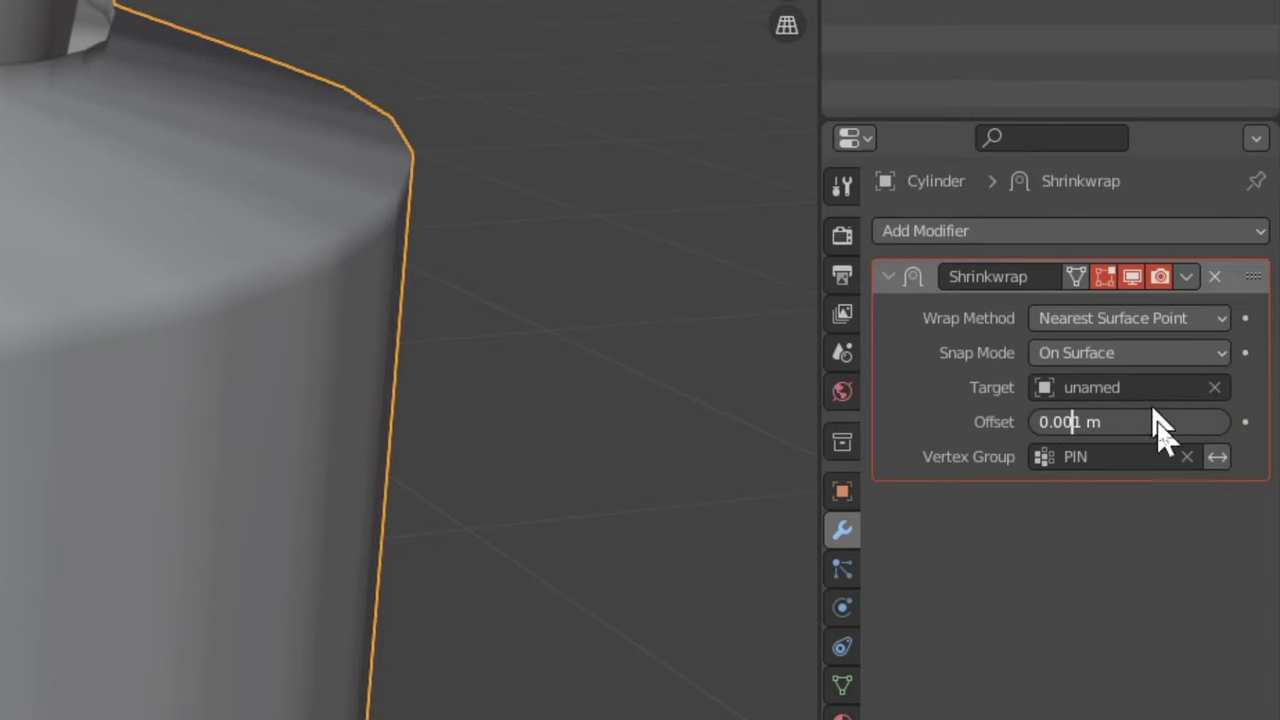
key(Return)
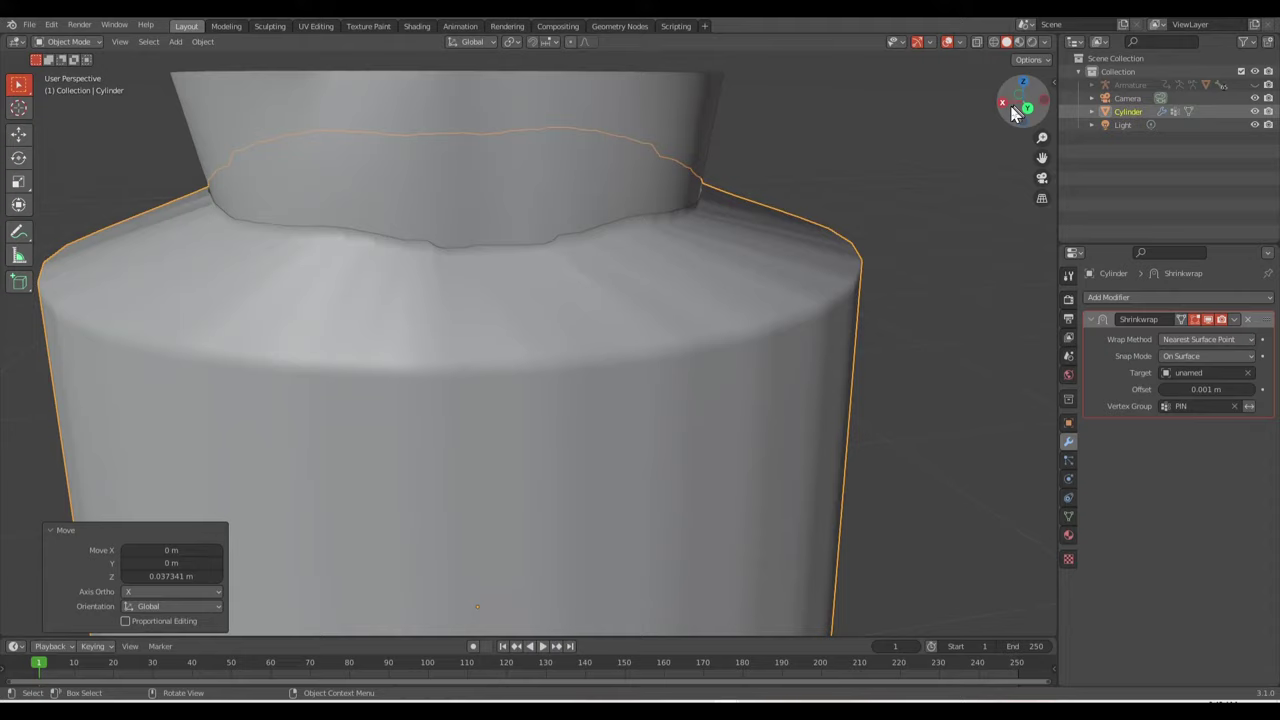
drag(1012, 112, 1034, 113)
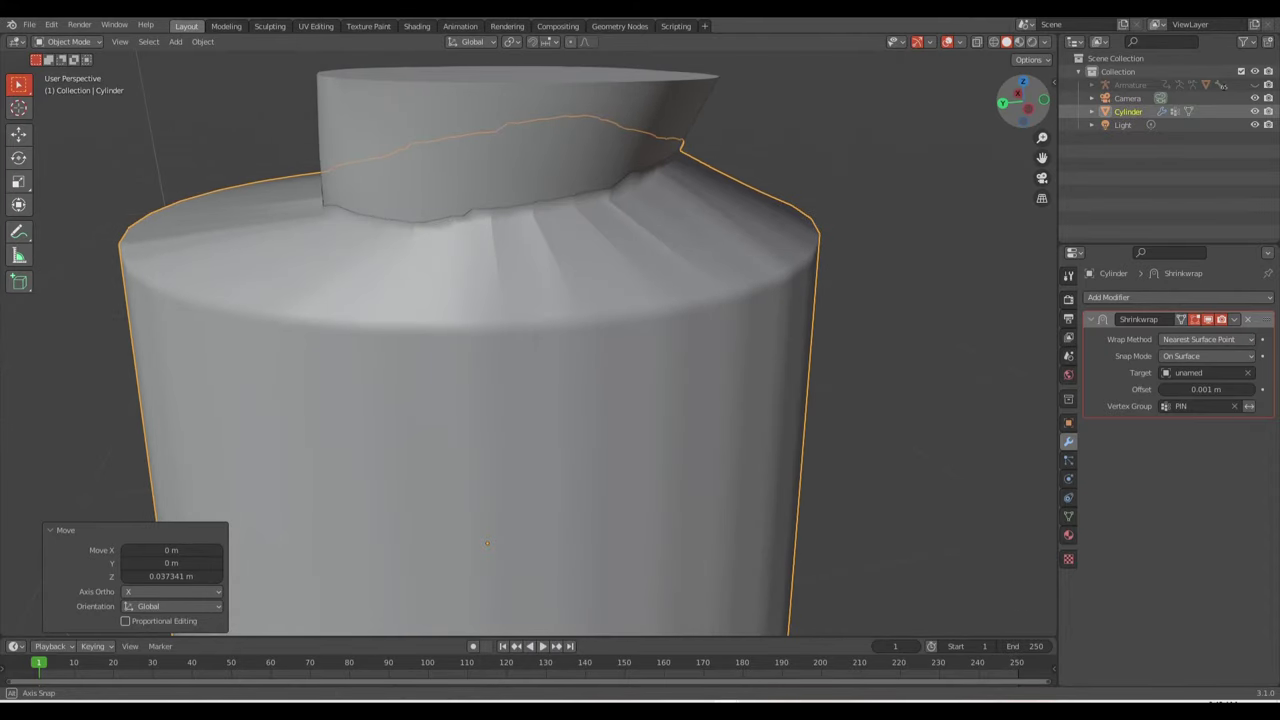
scroll(588, 233, up, 2)
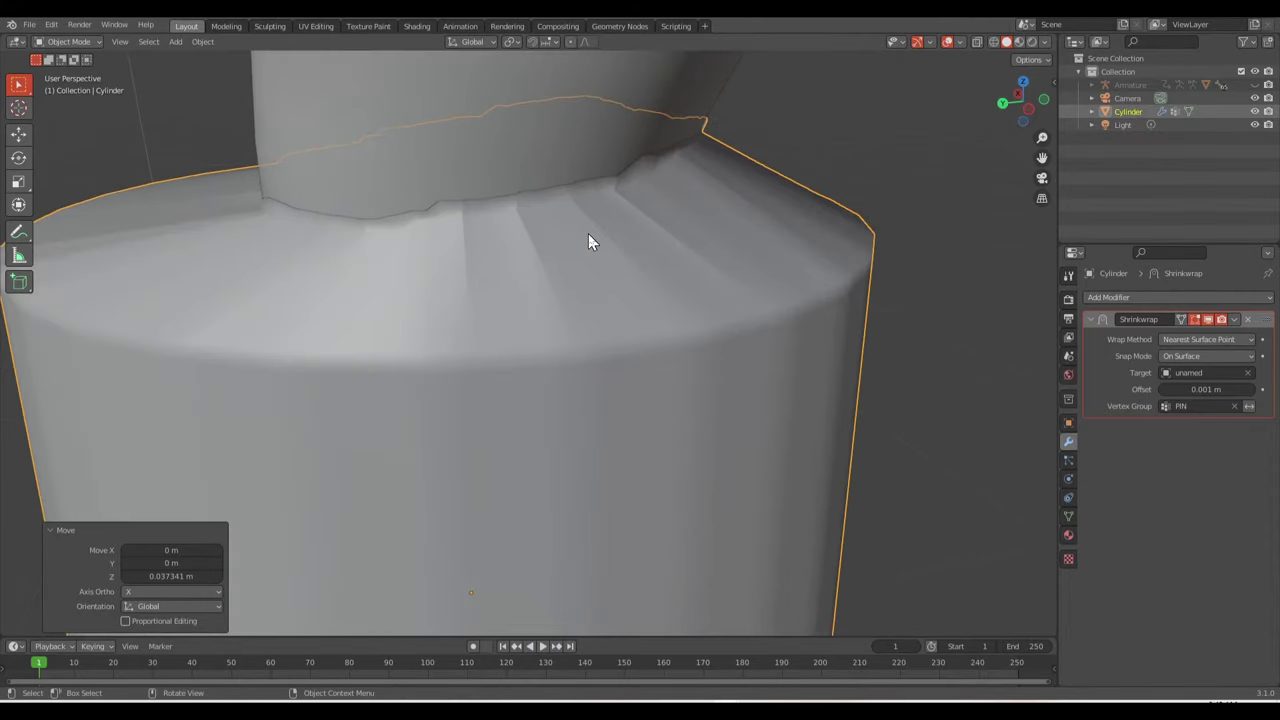
scroll(588, 233, up, 3)
drag(1020, 100, 930, 206)
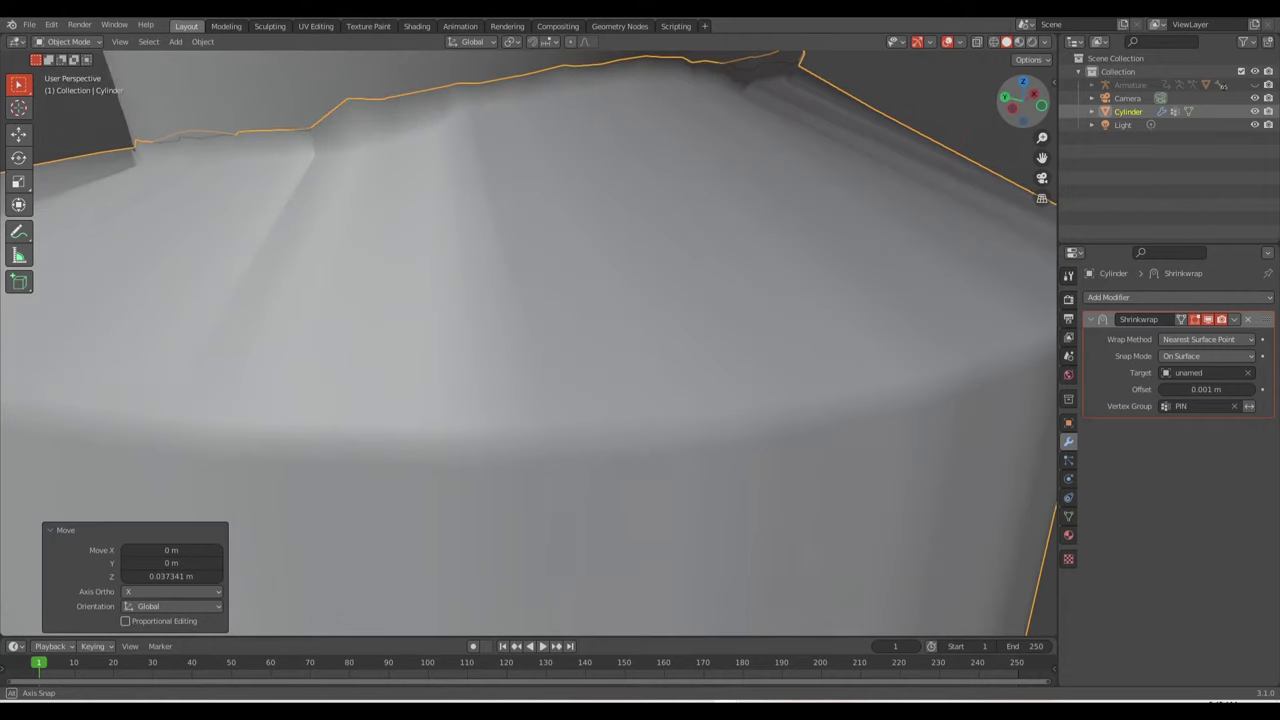
scroll(930, 198, down, 4)
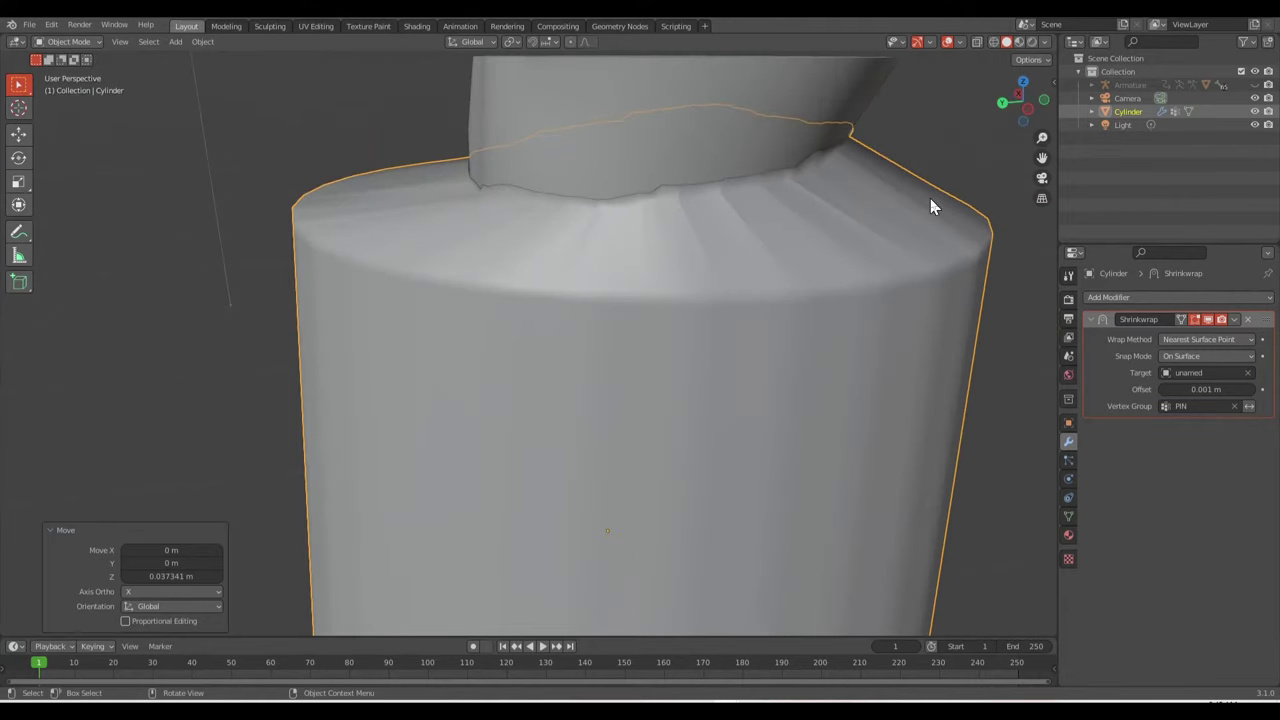
Show the Shrinkwrap in Edit Mode and add 10 evenly spaced loop cuts on the top shoulder
key(Tab)
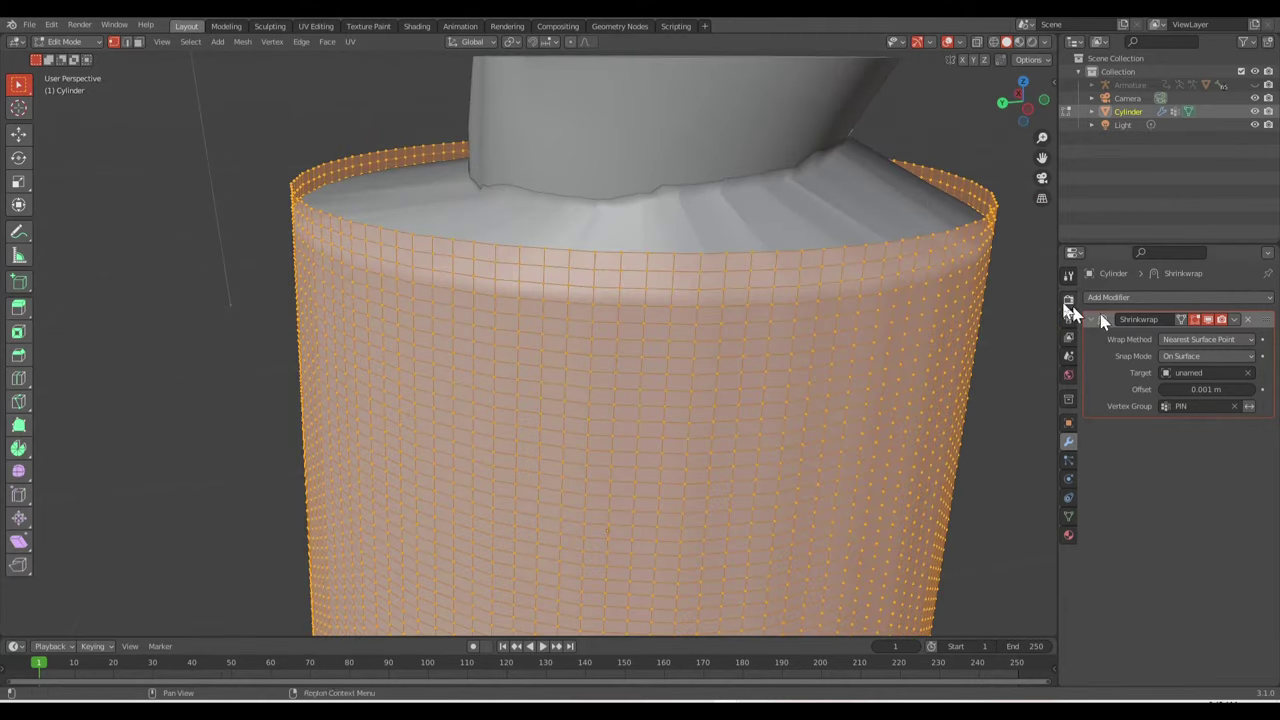
click(1182, 319)
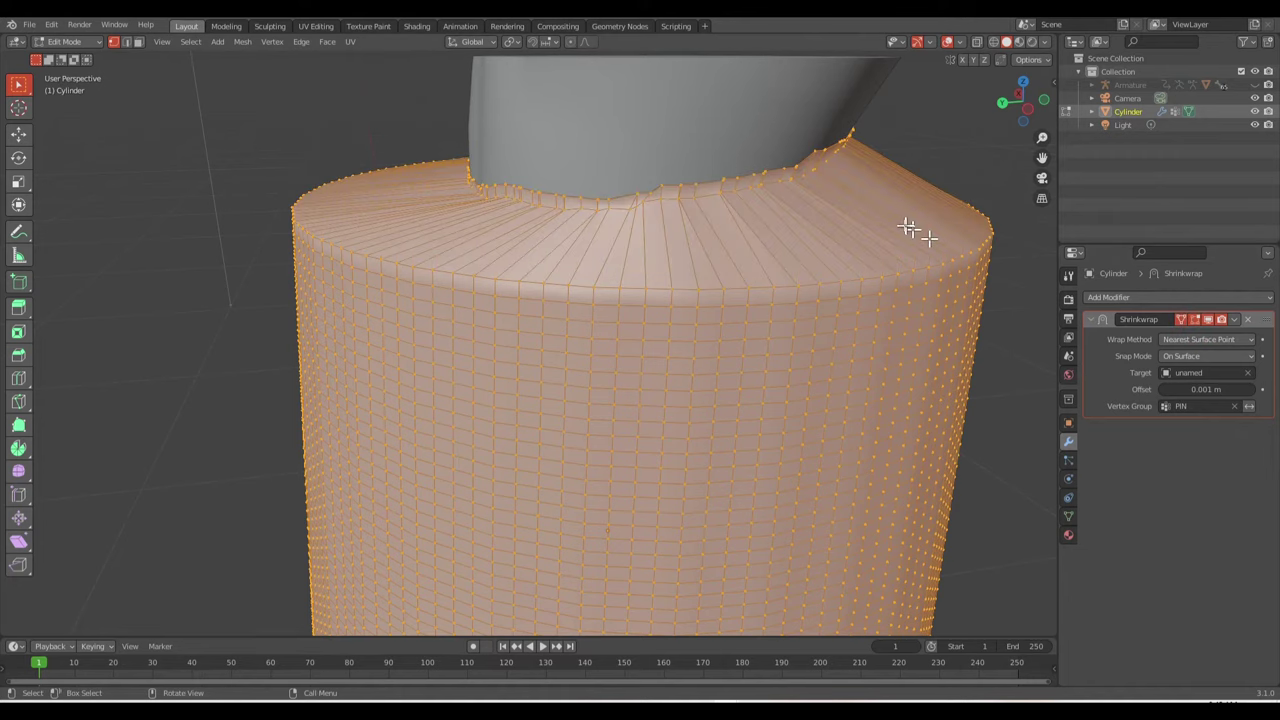
key(ctrl+r)
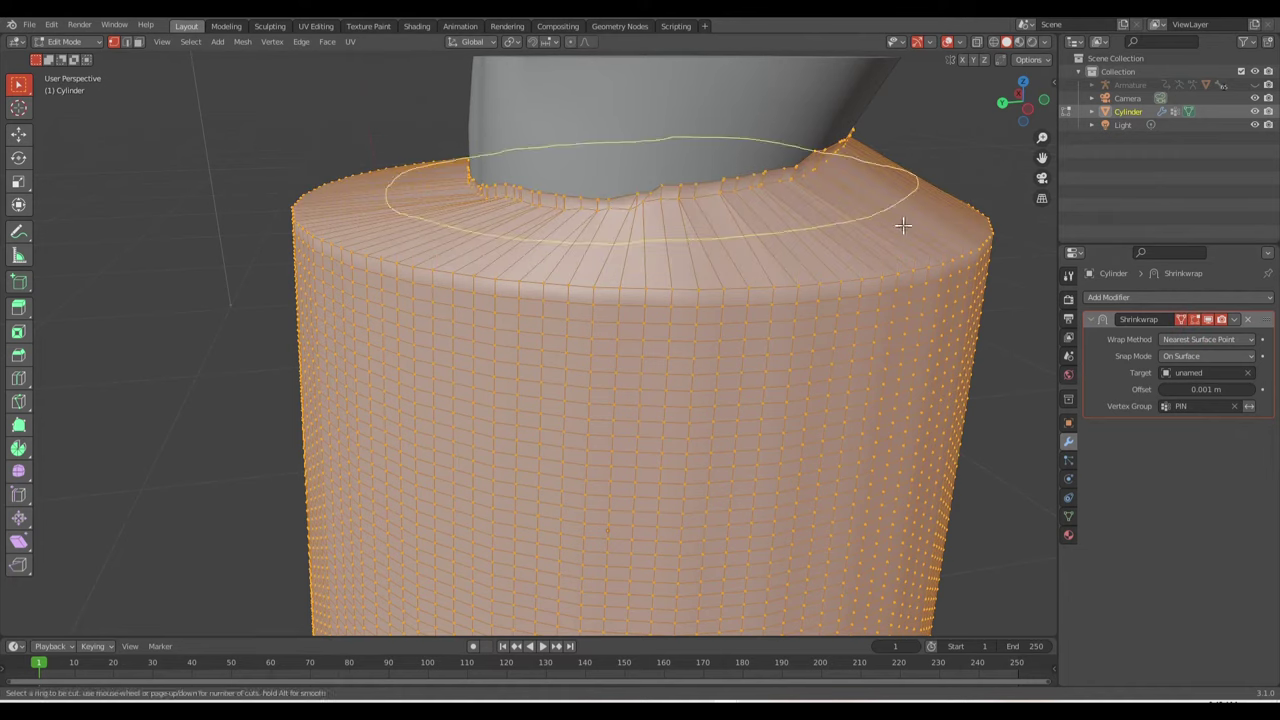
text(10)
click(903, 226)
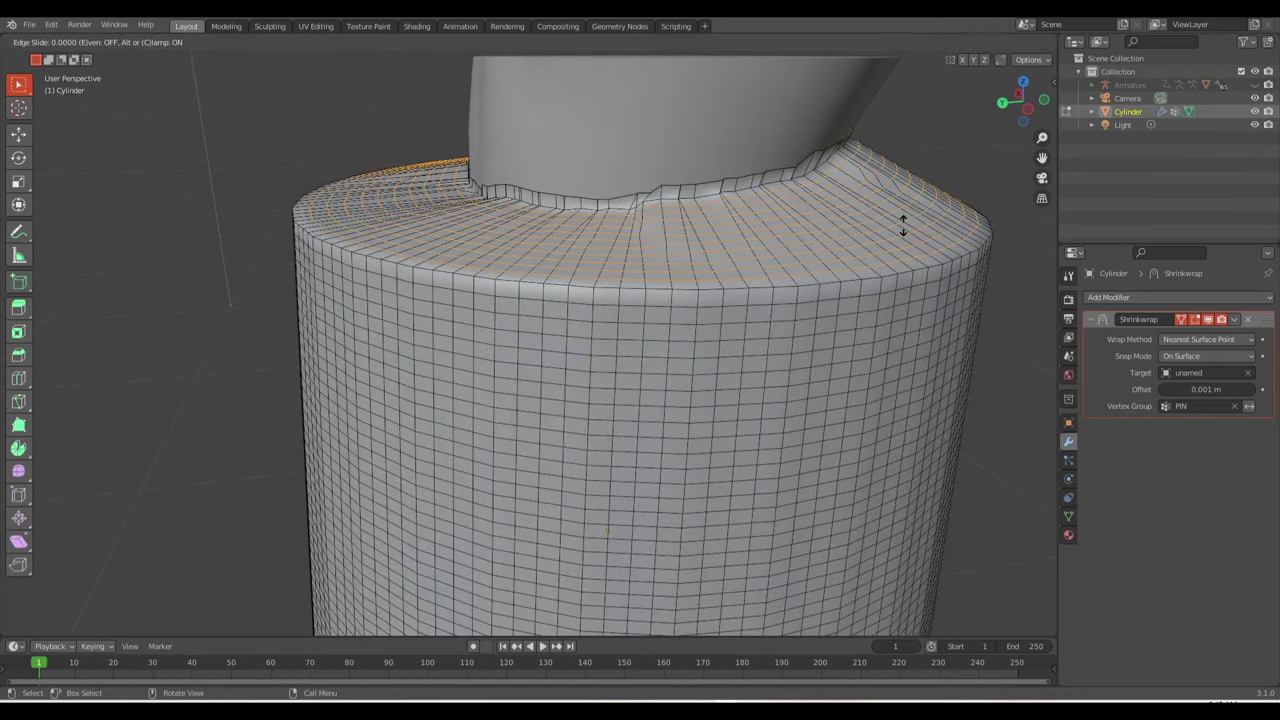
right_click(903, 226)
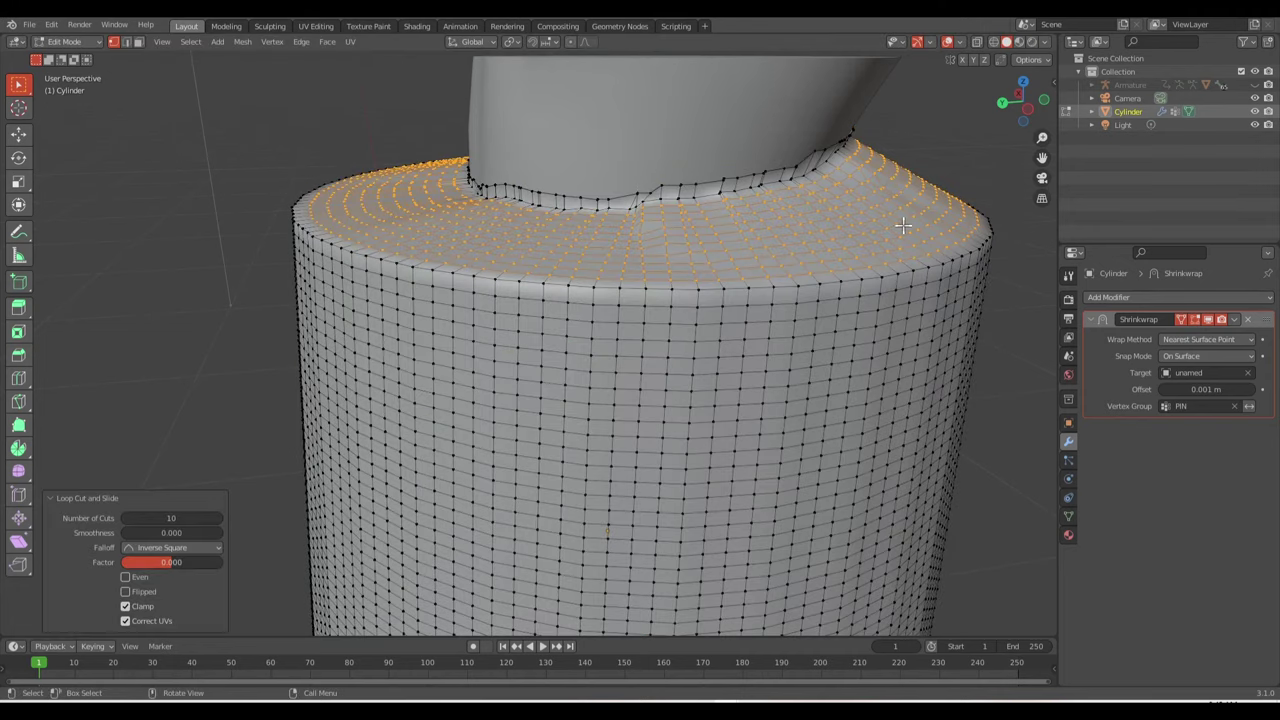
key(Tab)
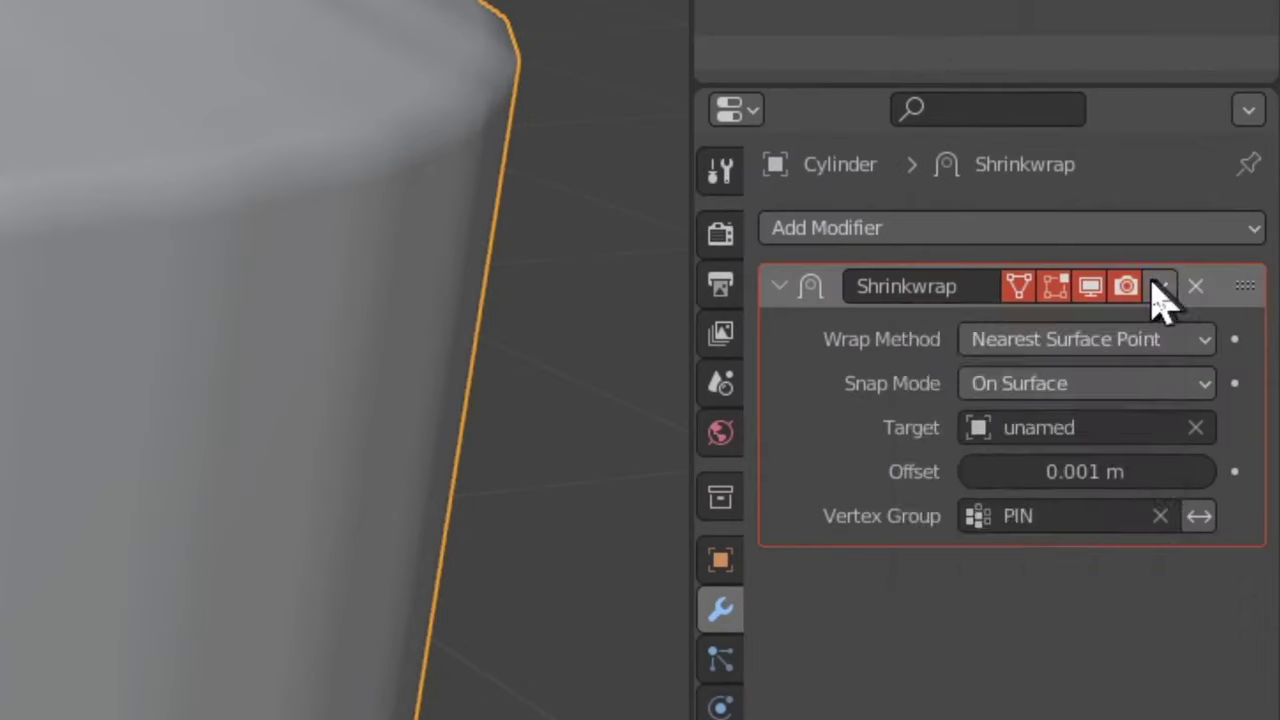
Apply the Shrinkwrap modifier permanently to the cylinder mesh
click(1234, 320)
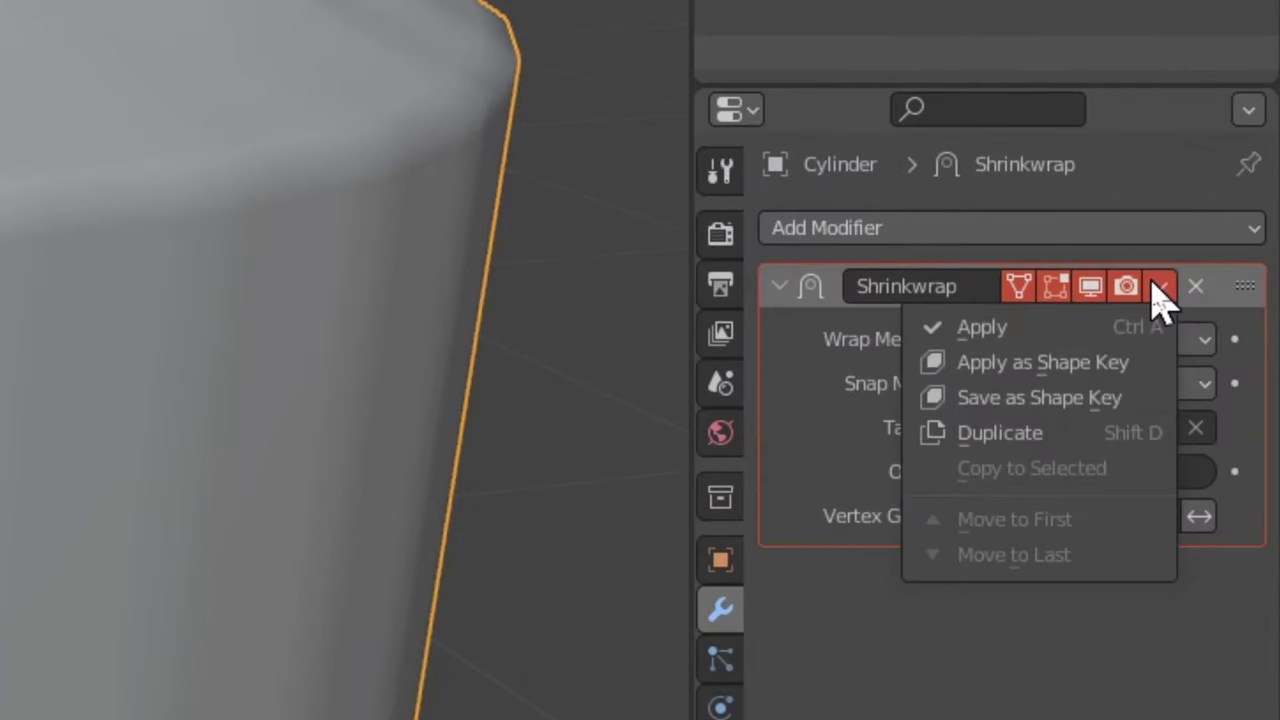
click(995, 330)
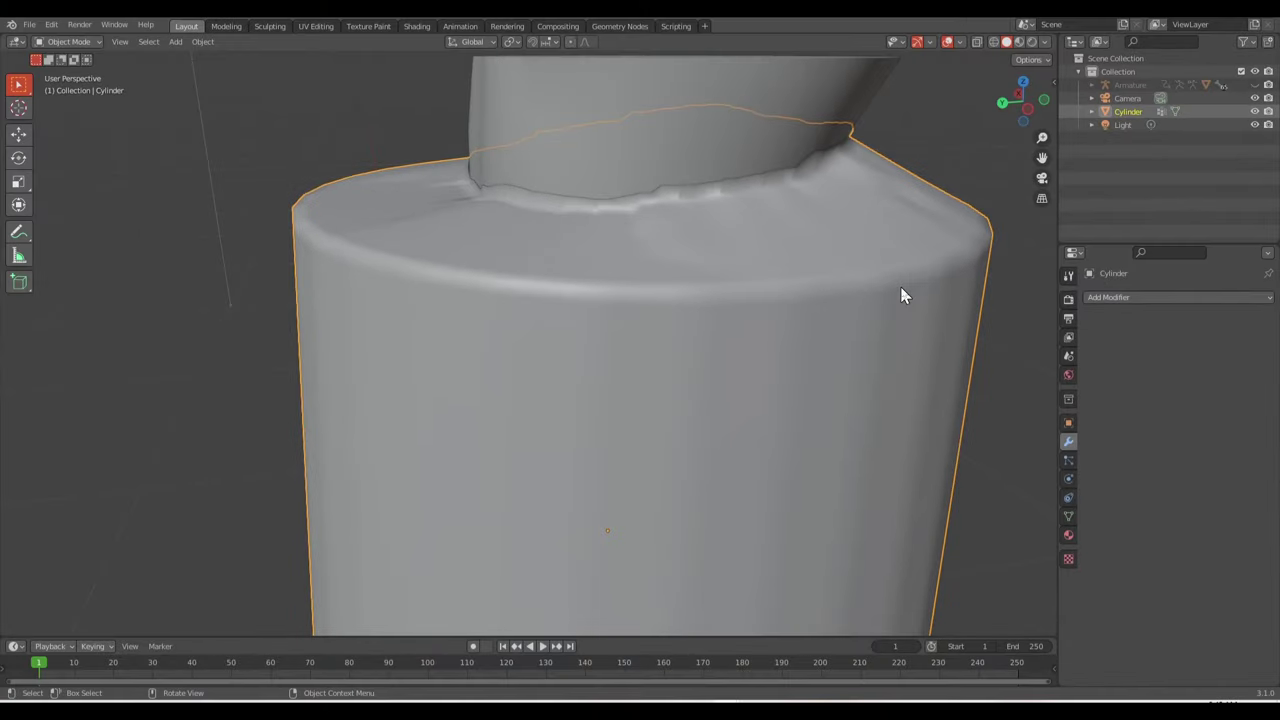
click(1135, 300)
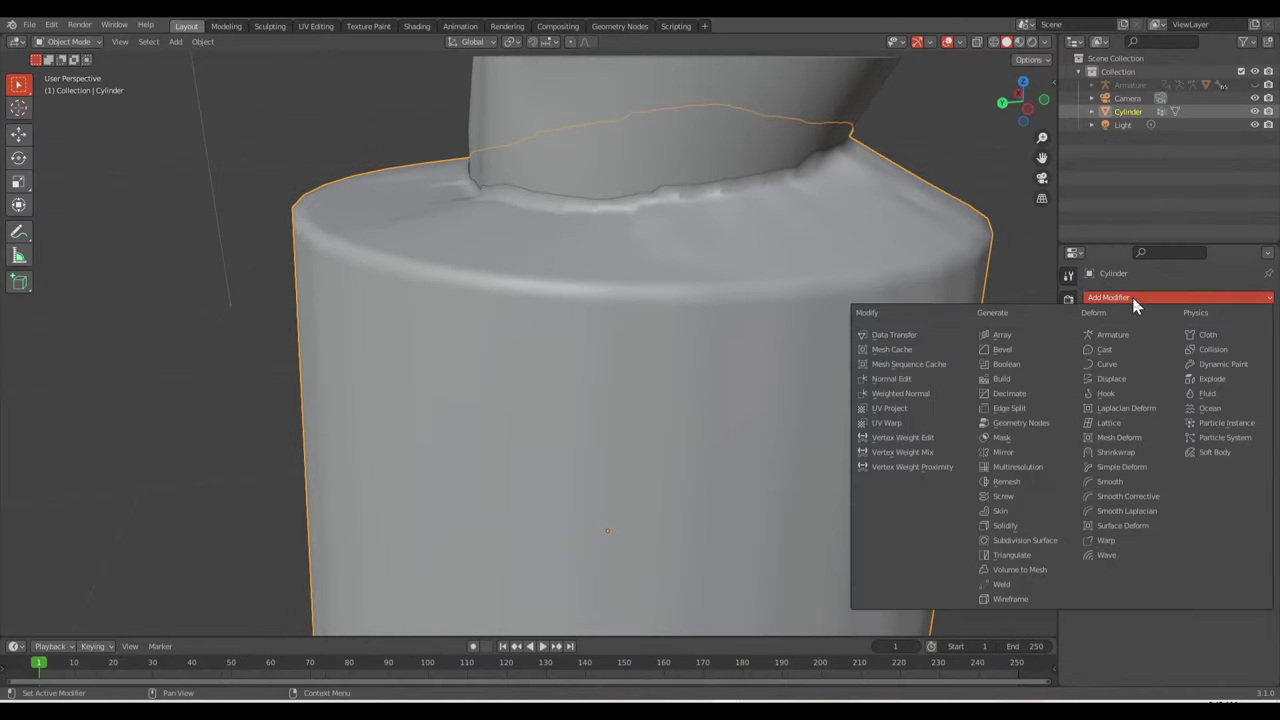
click(1150, 620)
Give the torso form Collision physics with an outer thickness of 0.002
click(1070, 479)
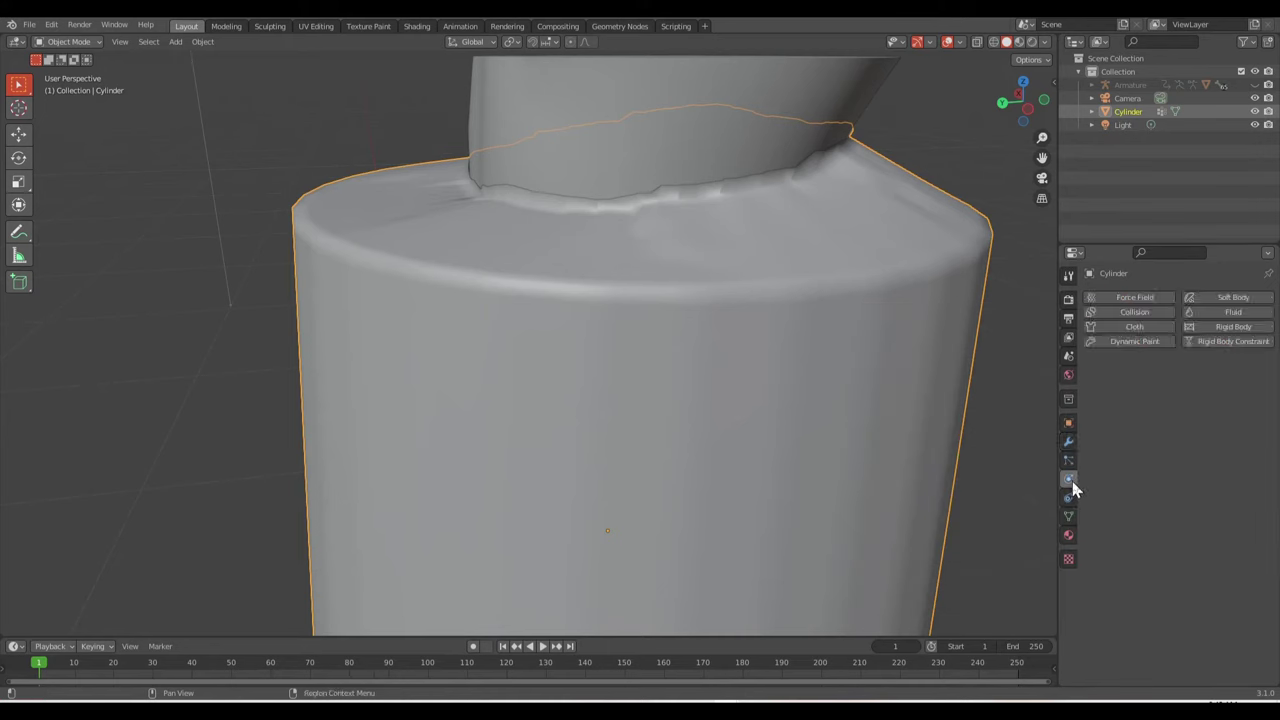
click(680, 89)
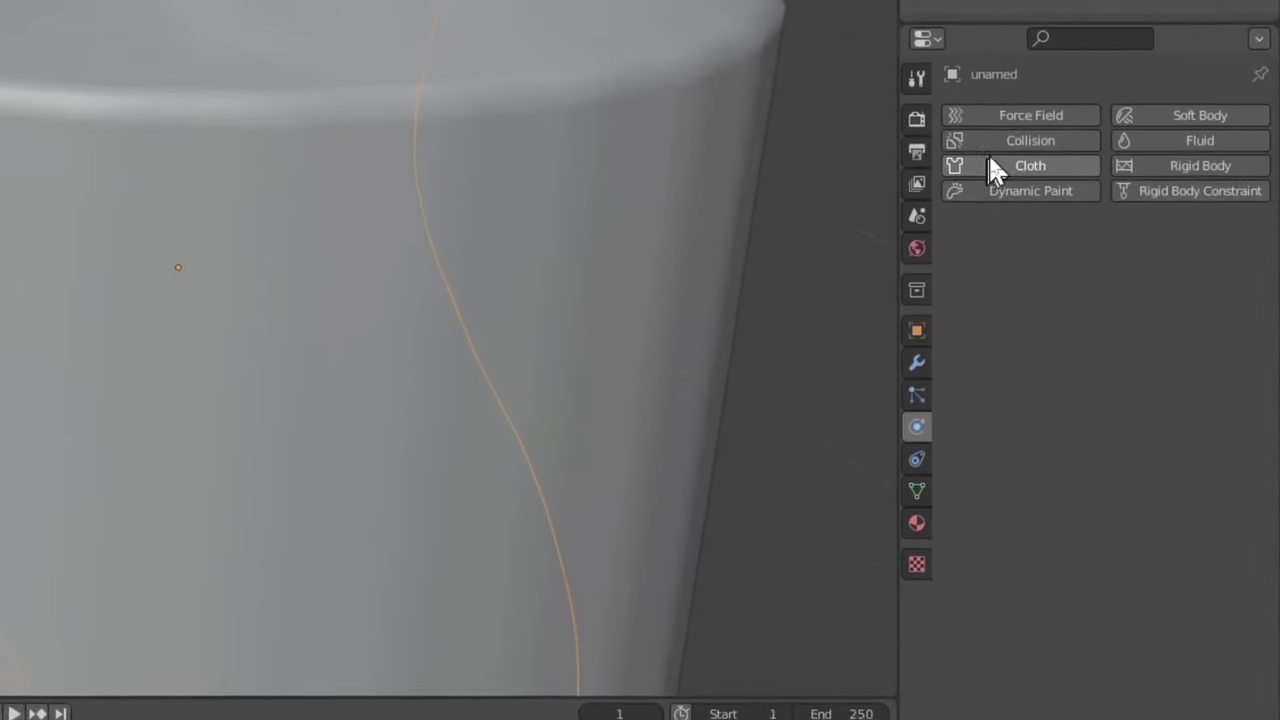
click(1134, 312)
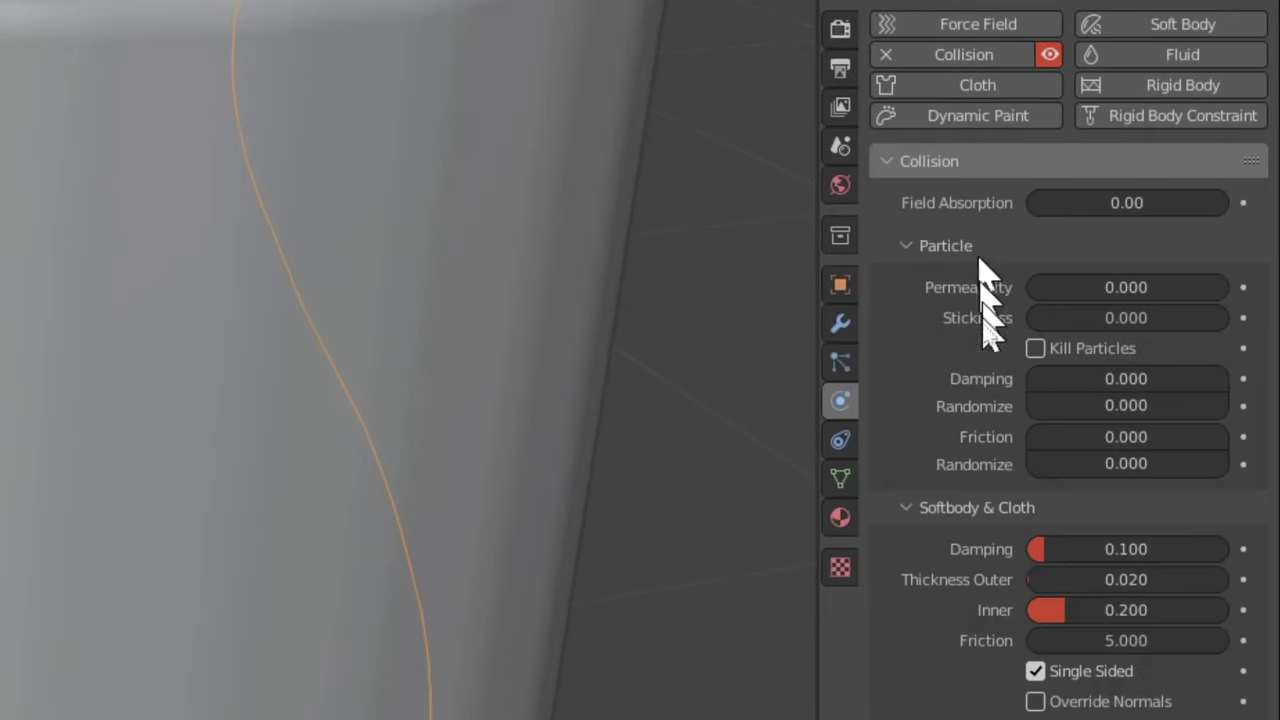
click(1160, 582)
text(0.002)
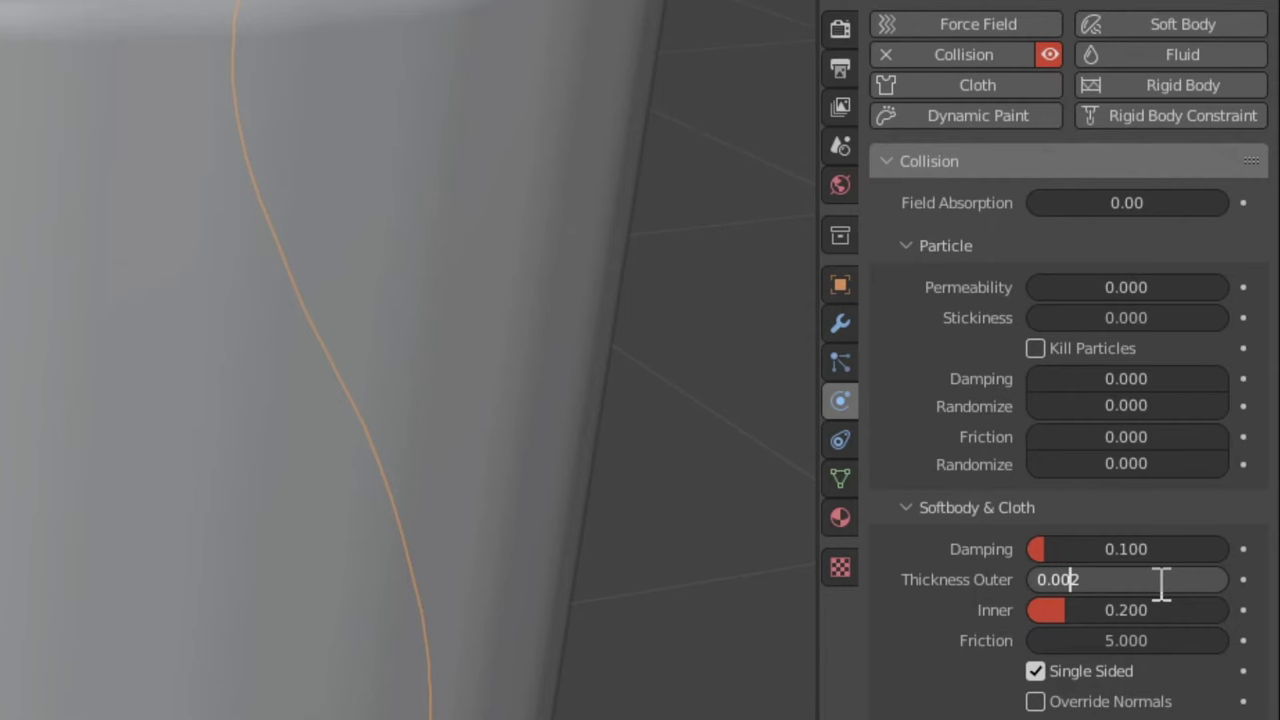
key(Return)
Give the cylinder Cloth physics and keep it as the active object
click(565, 225)
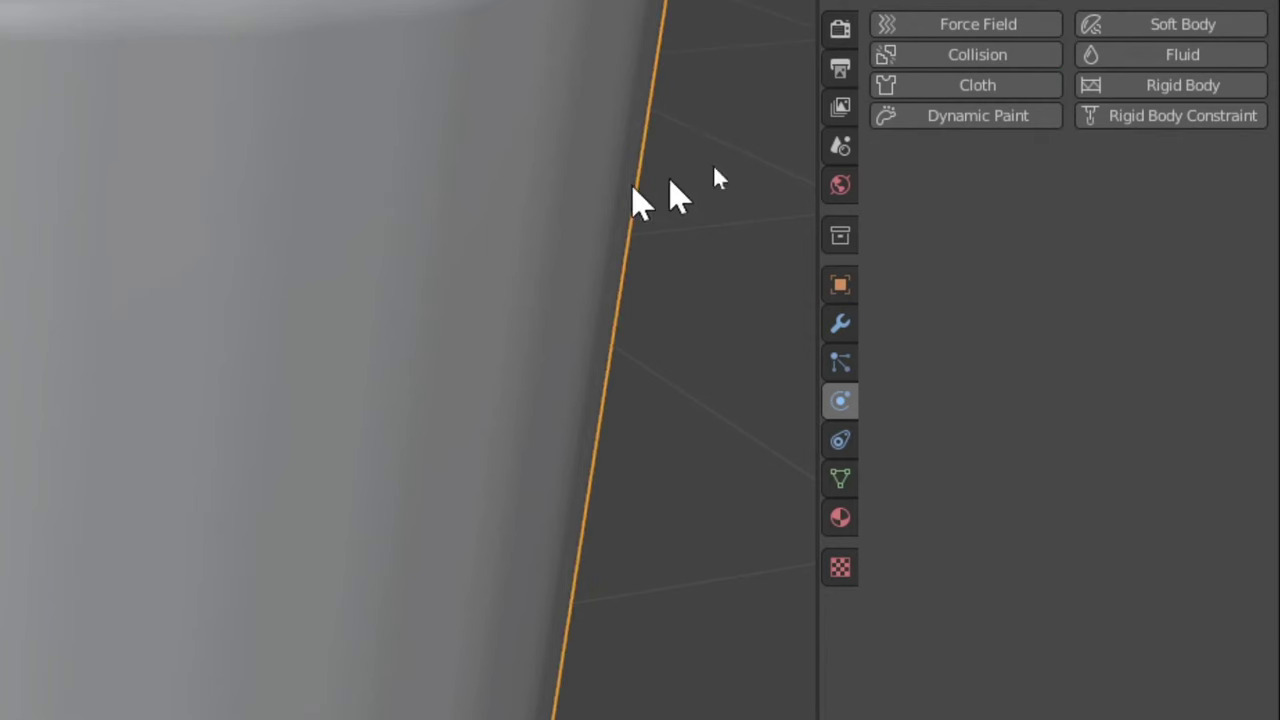
click(975, 88)
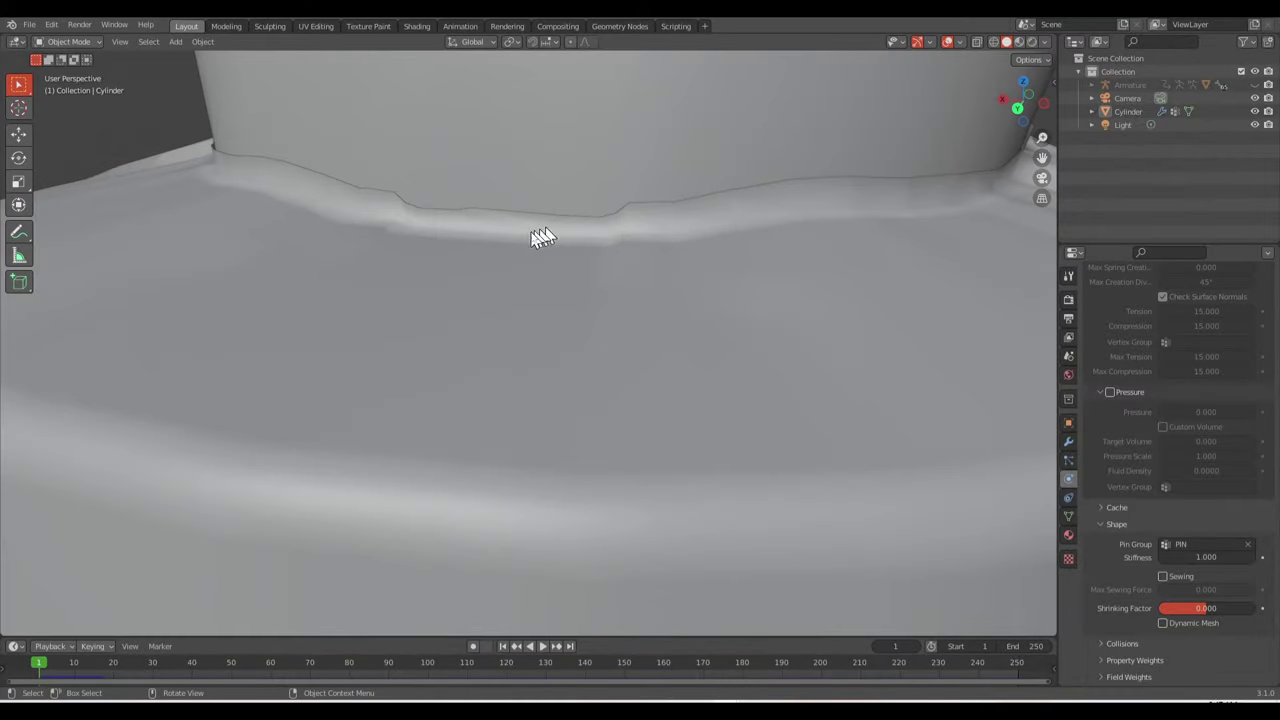
click(526, 234)
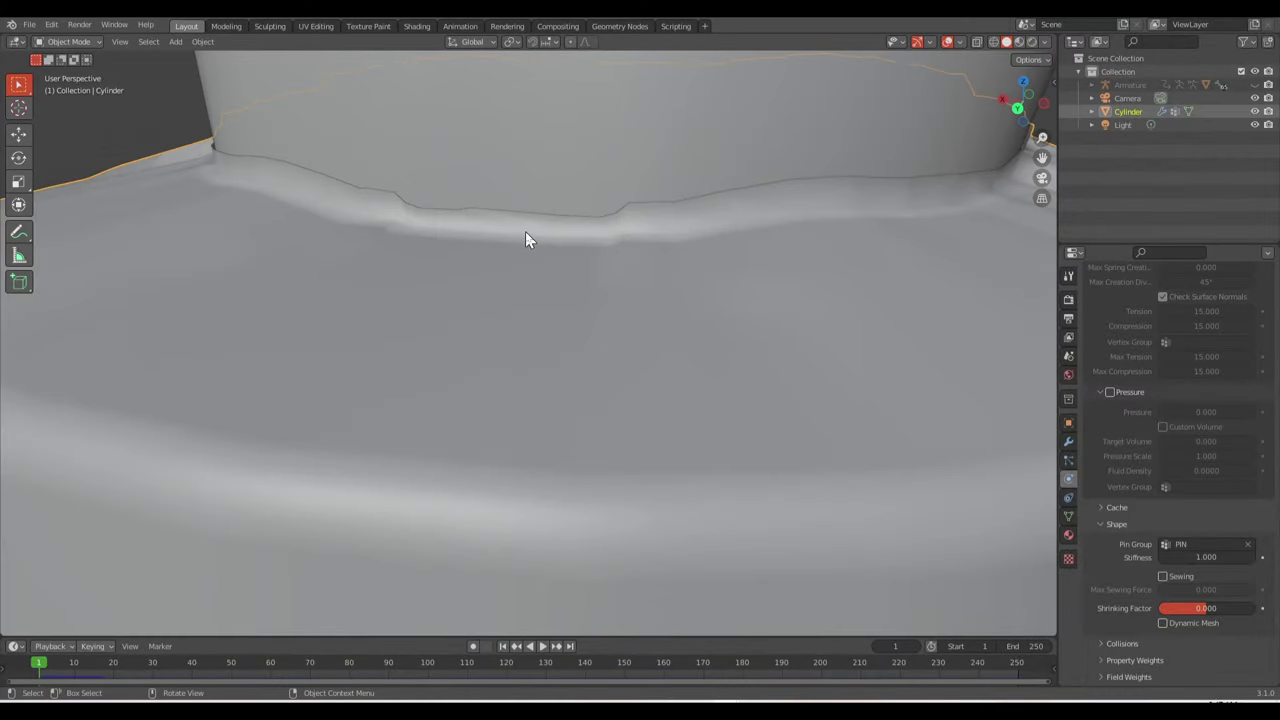
Enter Edit Mode on the cylinder, orbit to its top edge, and deselect all vertices
key(Tab)
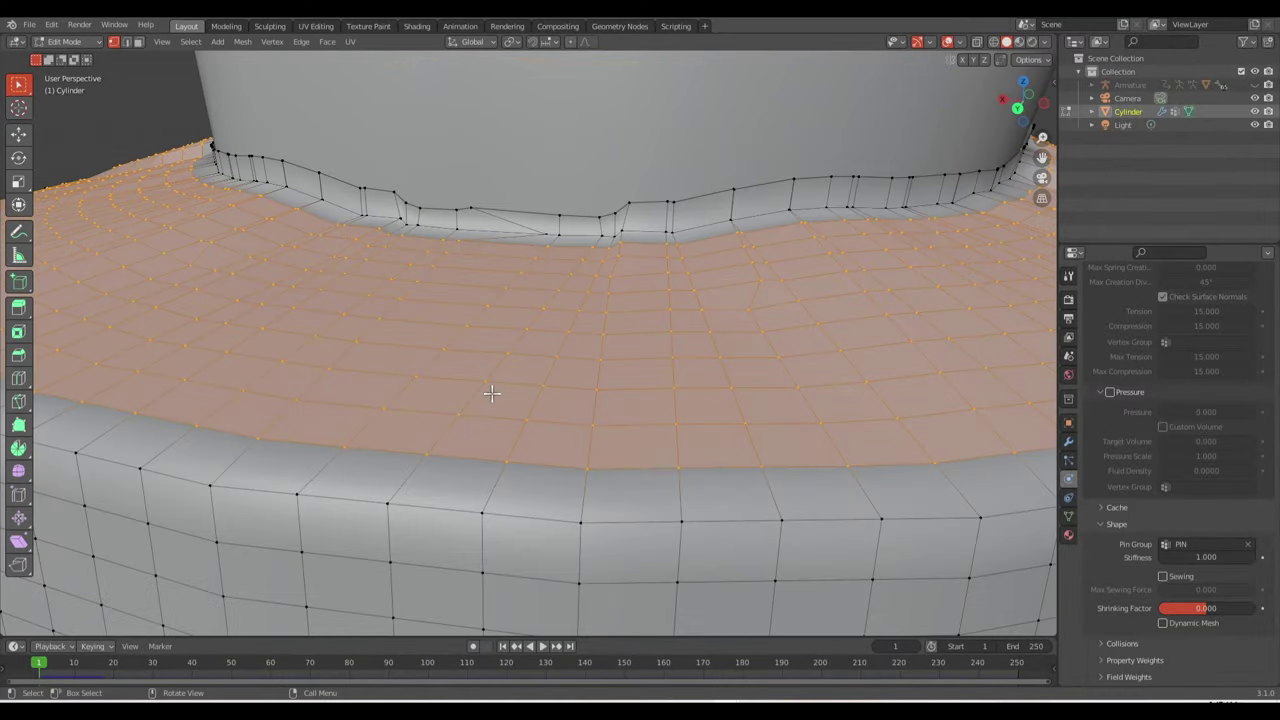
drag(1020, 88, 686, 160)
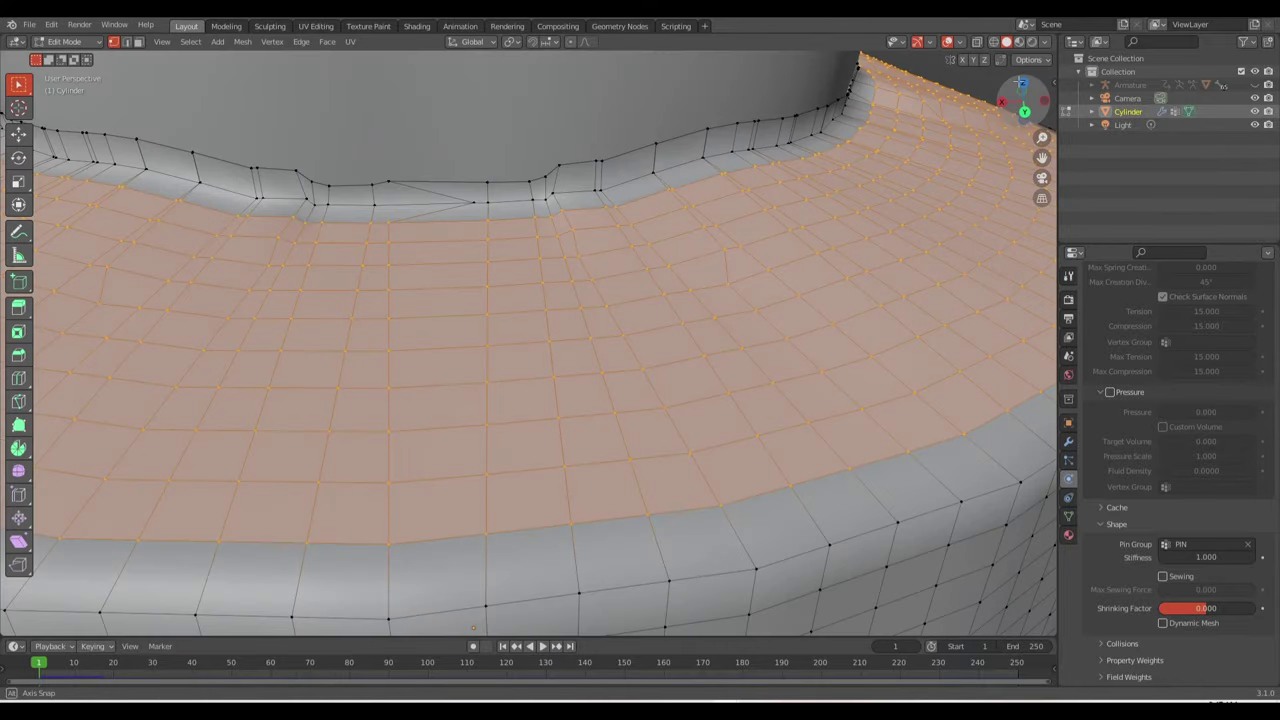
key(alt+a)
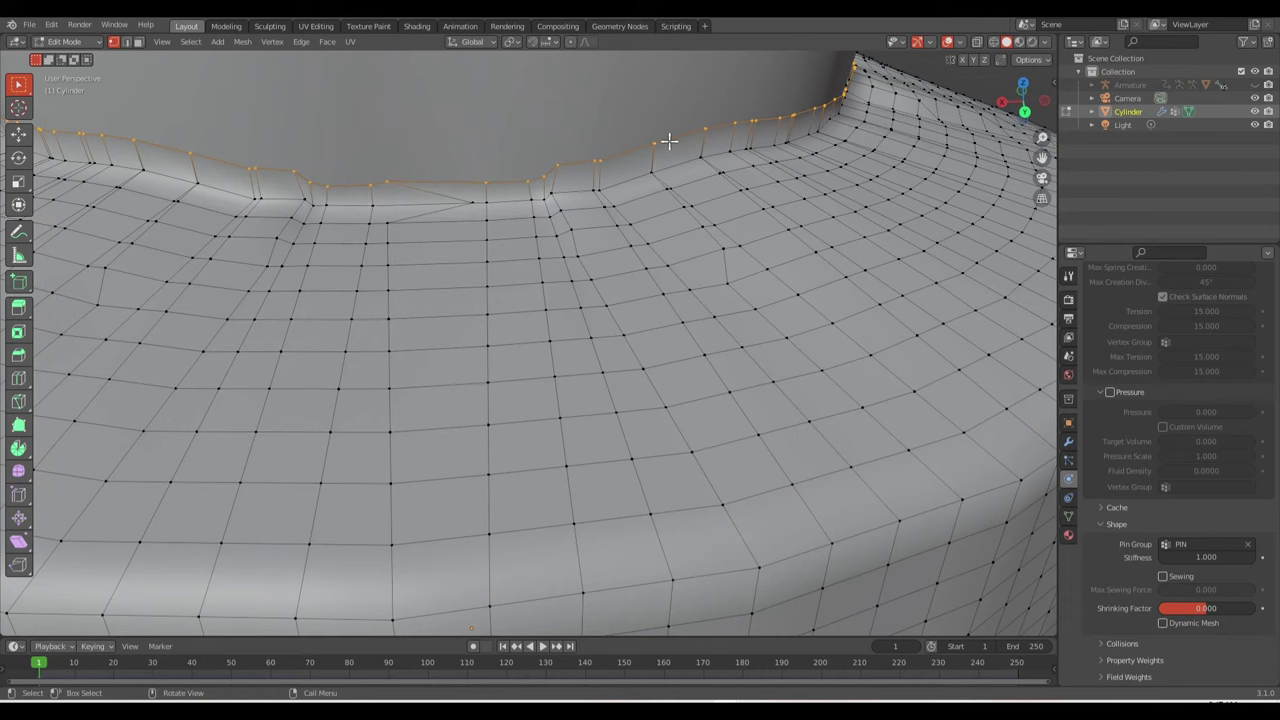
scroll(793, 349, down, 5)
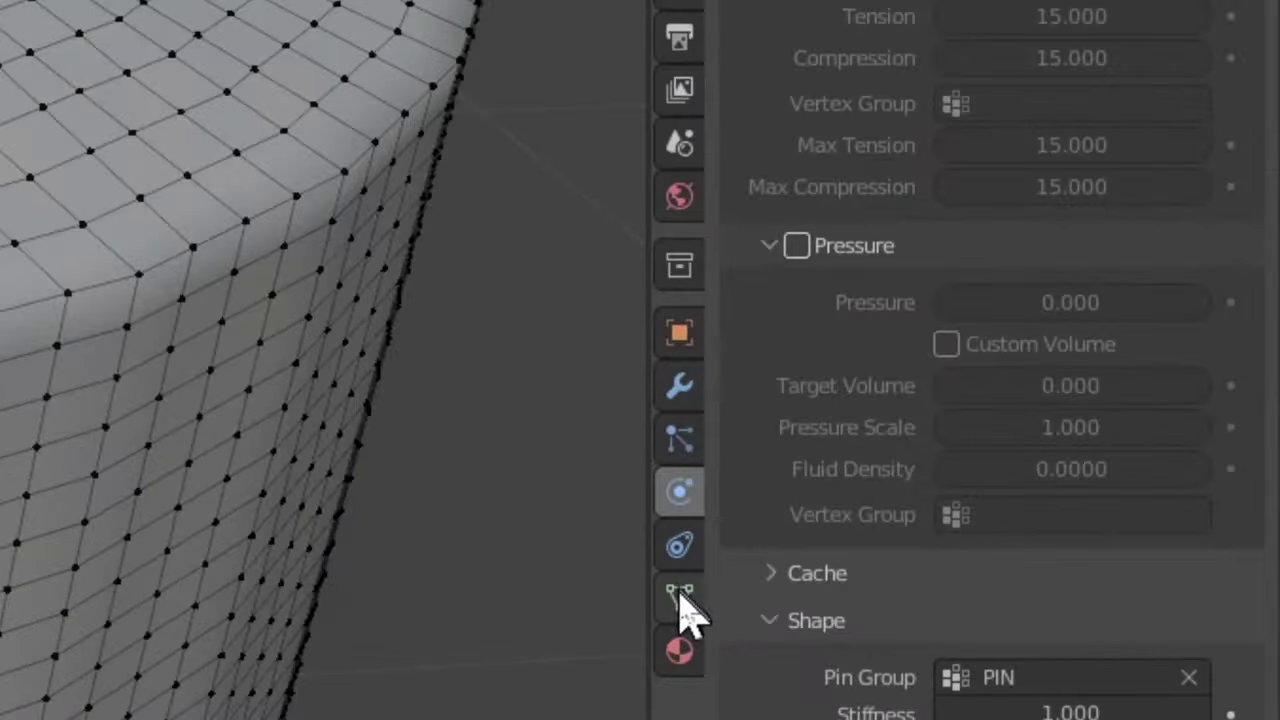
Create vertex group PIN2, assign the selected top loop to it, and return to Object Mode
click(1068, 516)
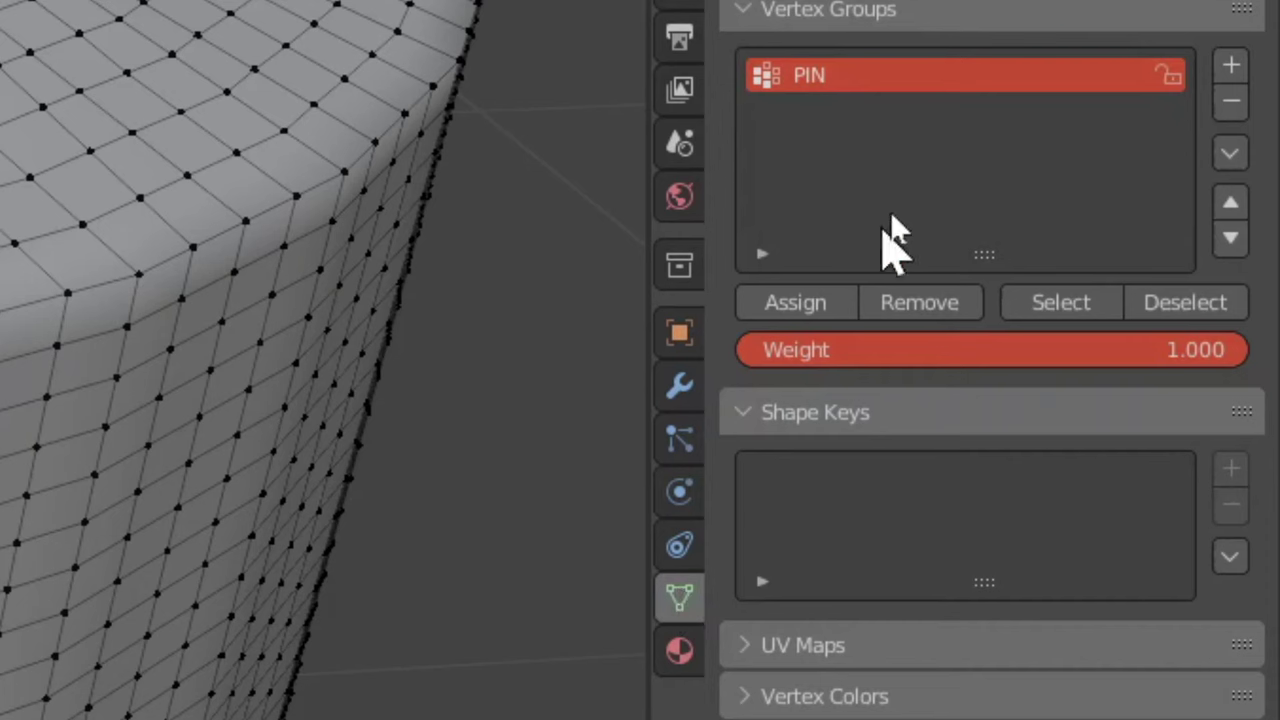
click(1235, 78)
double_click(843, 113)
text(PIN2)
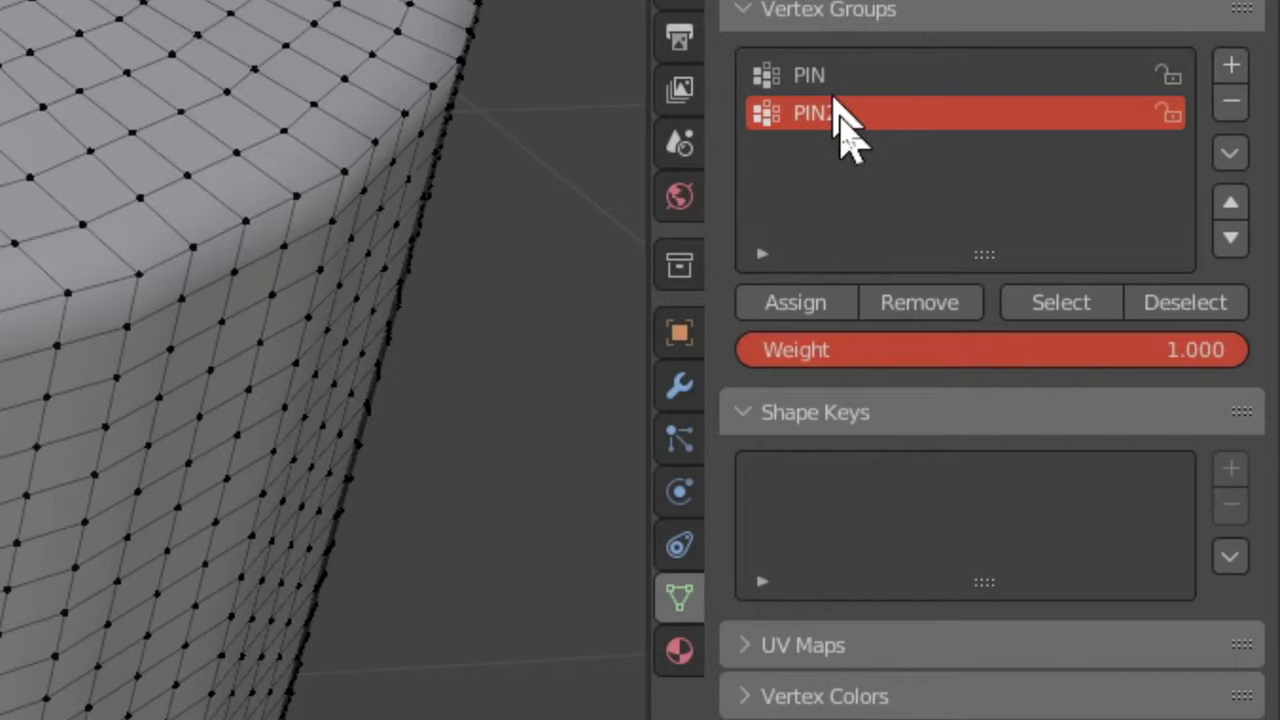
click(820, 306)
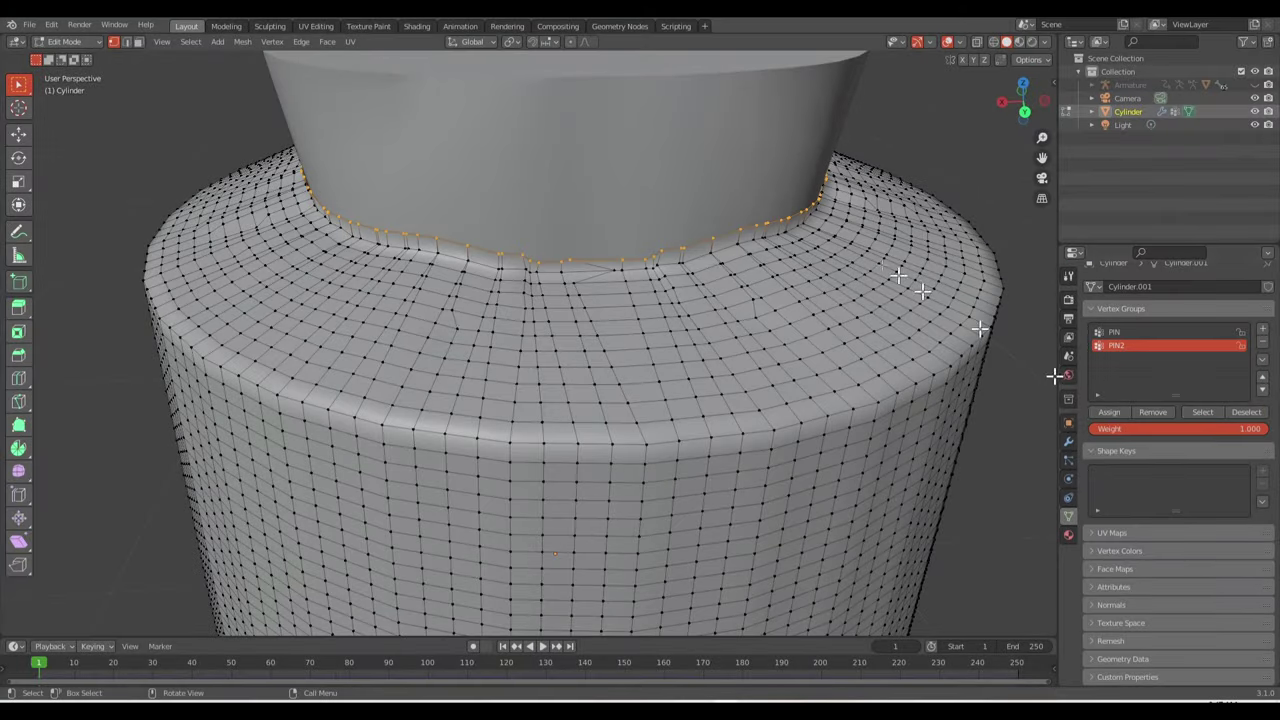
key(Tab)
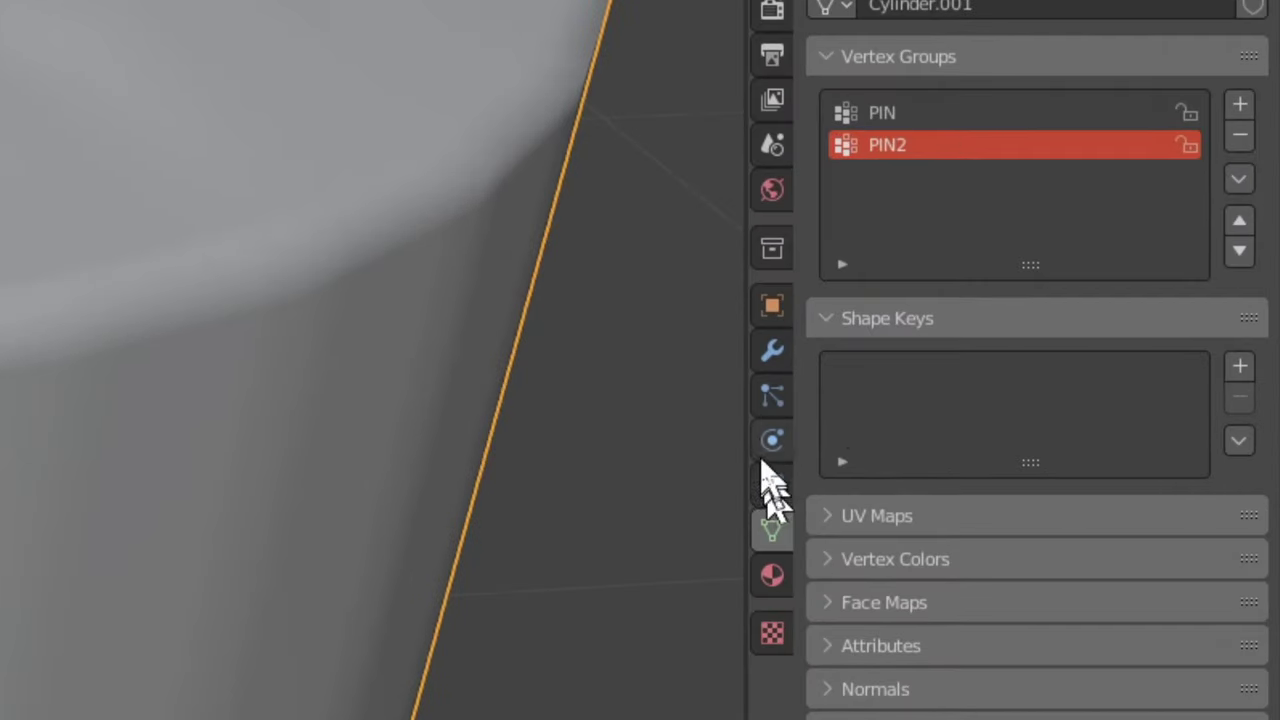
Set the cloth's Pin Group to PIN2 in the Shape settings
click(771, 452)
scroll(1006, 543, down, 10)
scroll(1005, 545, down, 5)
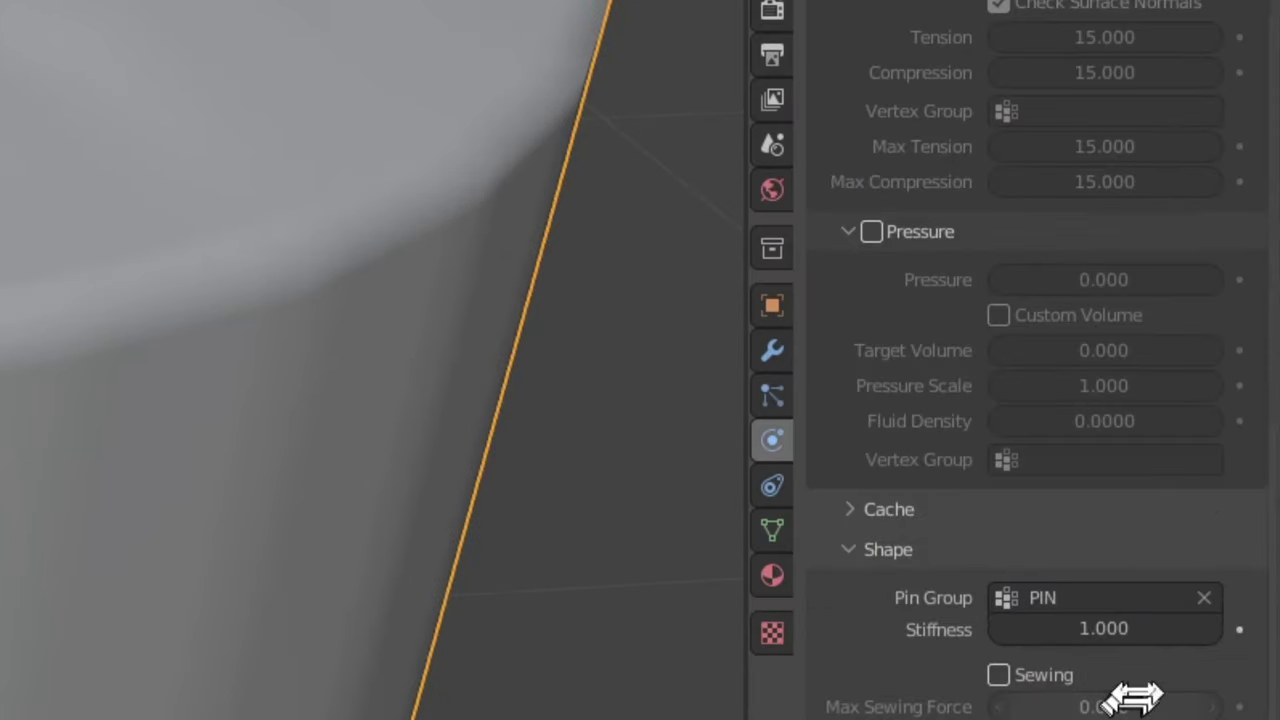
click(1182, 597)
click(1020, 680)
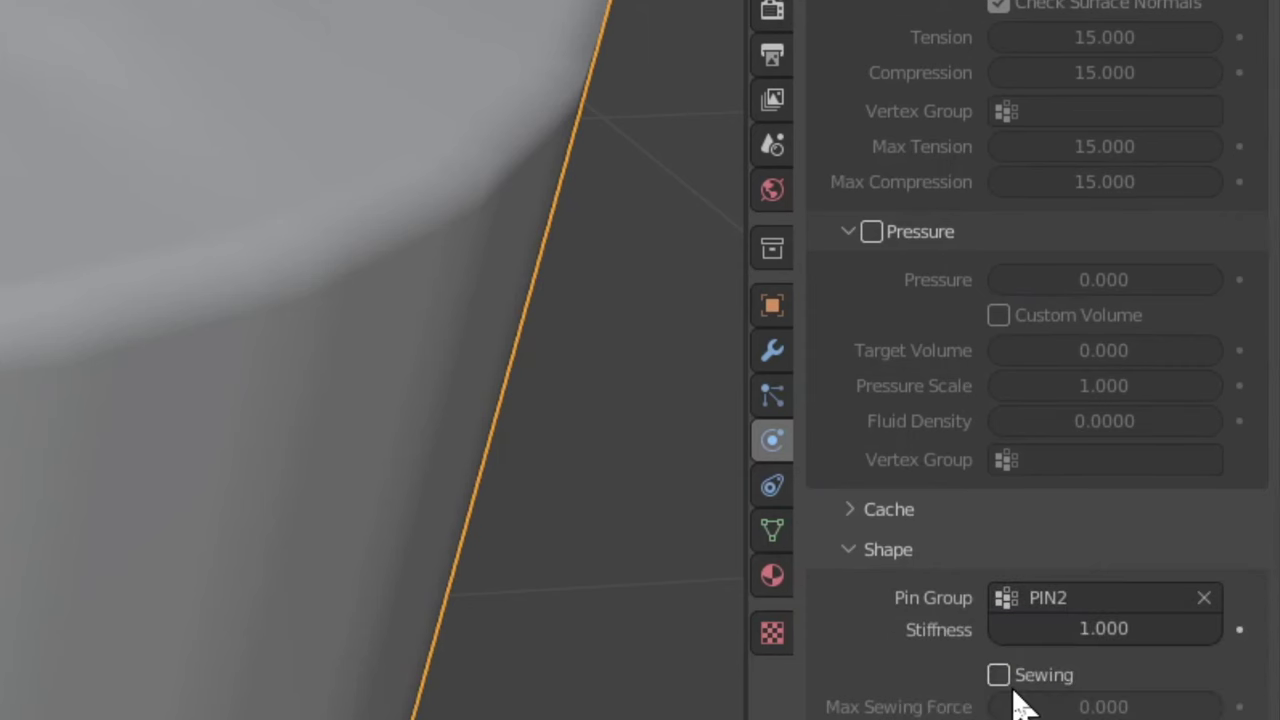
Apply the Cotton cloth preset: 5 quality steps, 0.3 kg mass, 15 stiffness
scroll(1075, 90, up, 15)
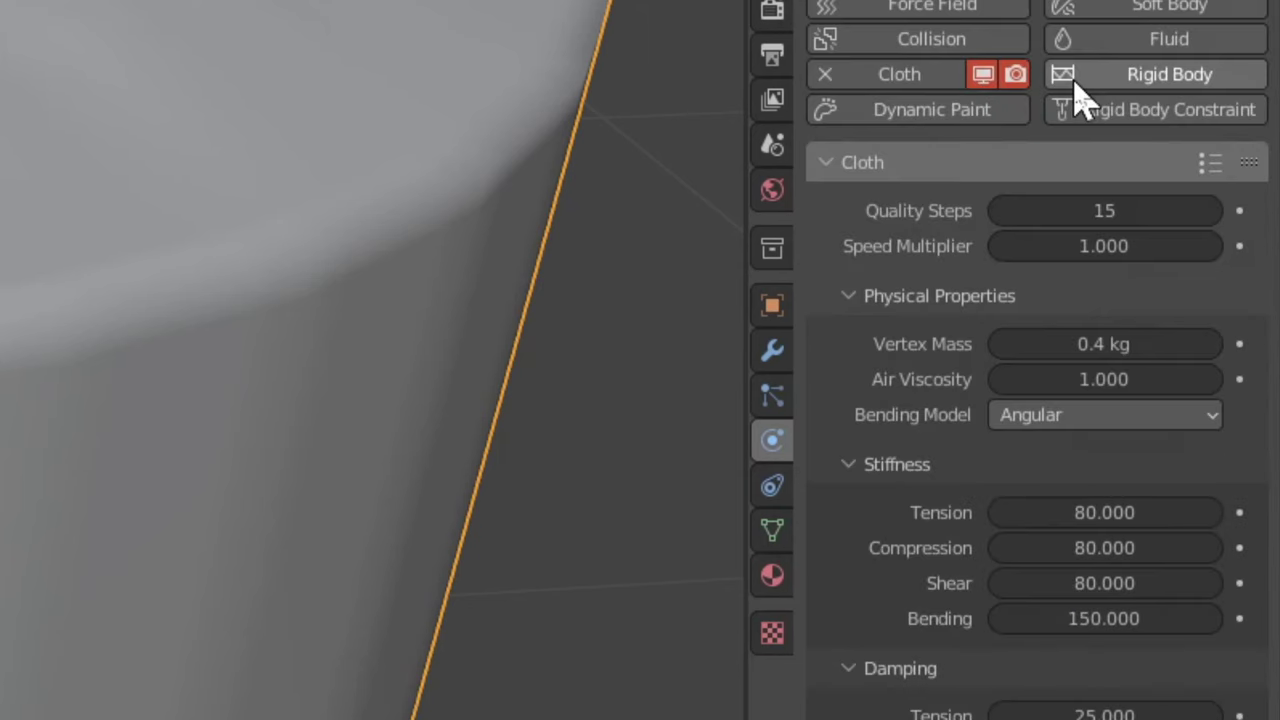
click(1210, 162)
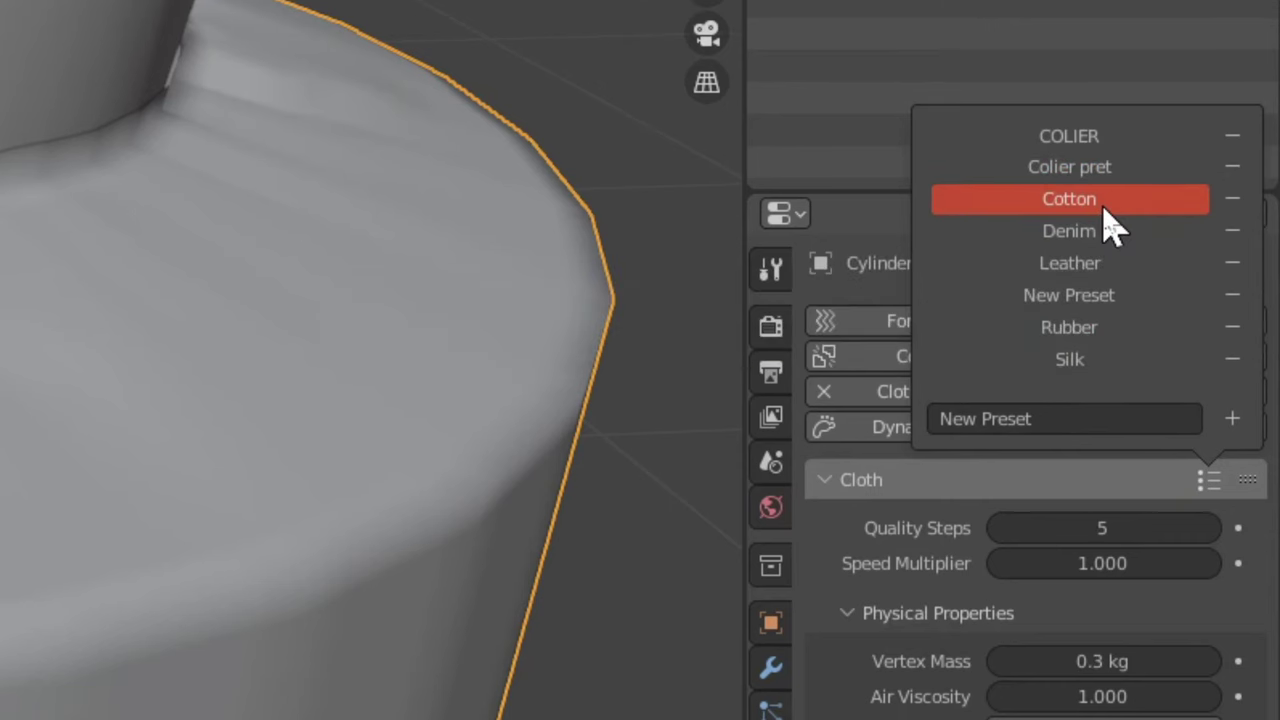
click(1105, 212)
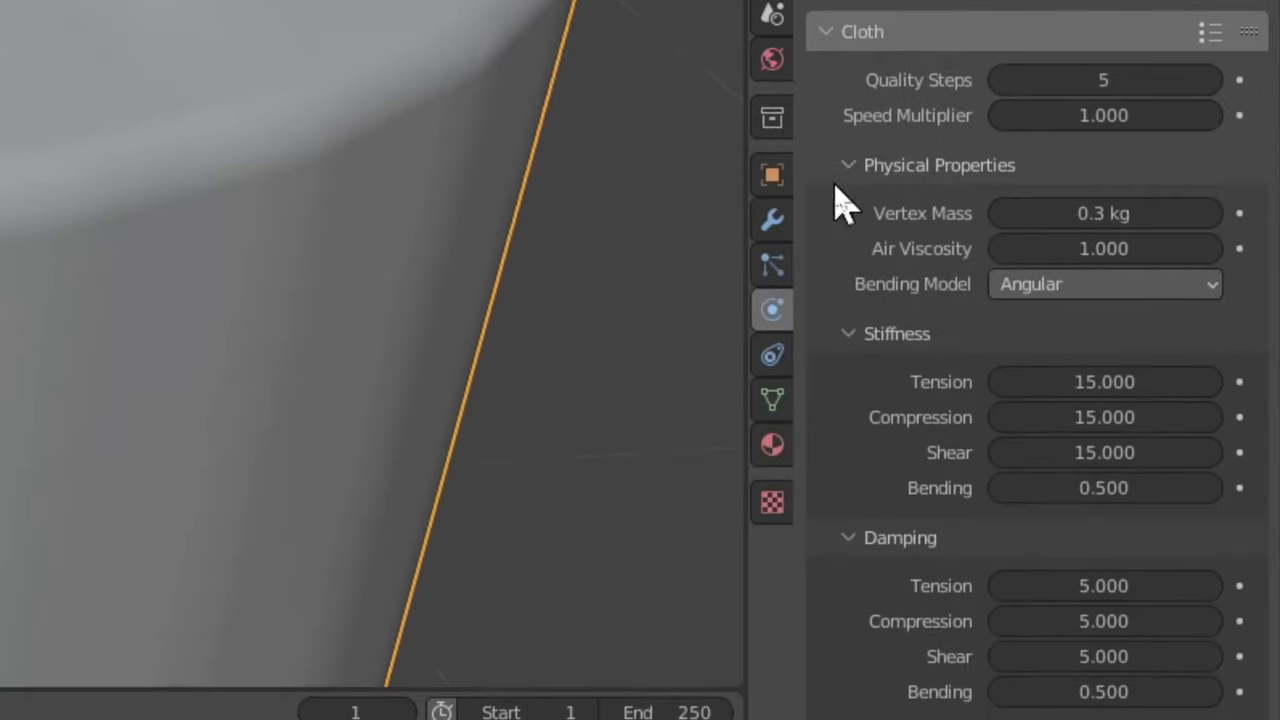
scroll(900, 300, down, 10)
scroll(950, 375, down, 10)
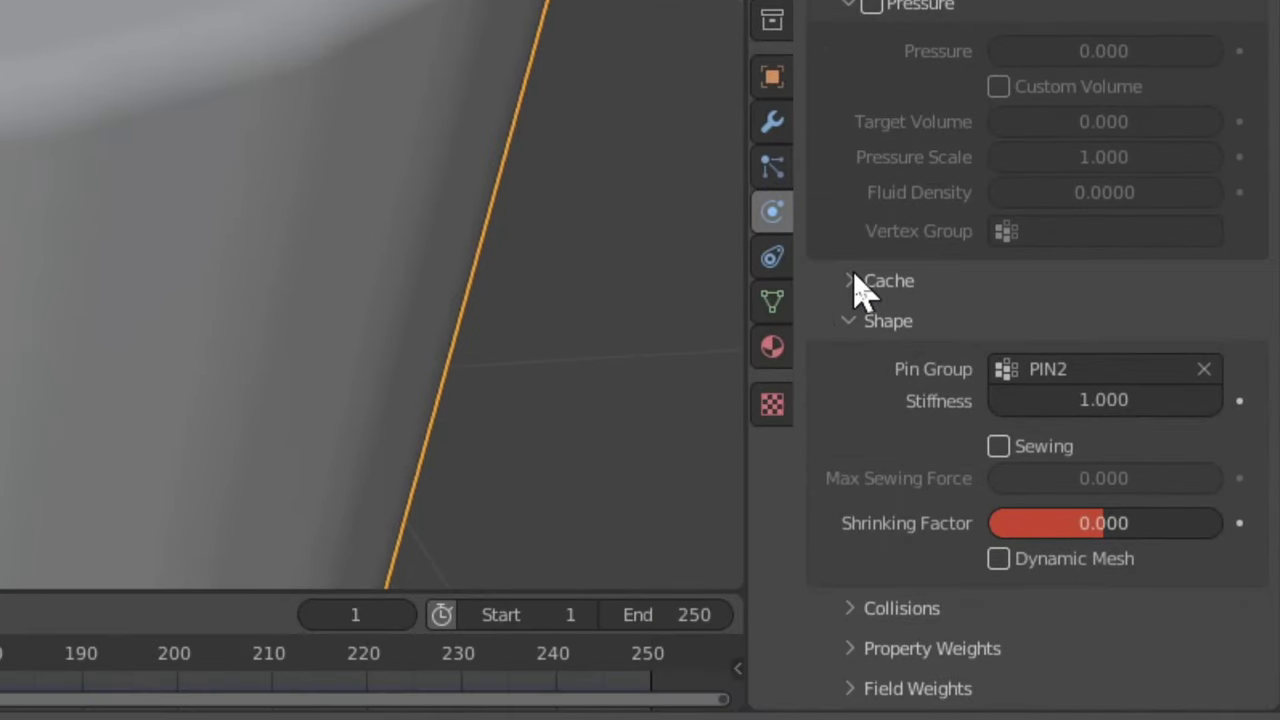
Set cloth collision quality to 5 and enable self collisions
click(853, 612)
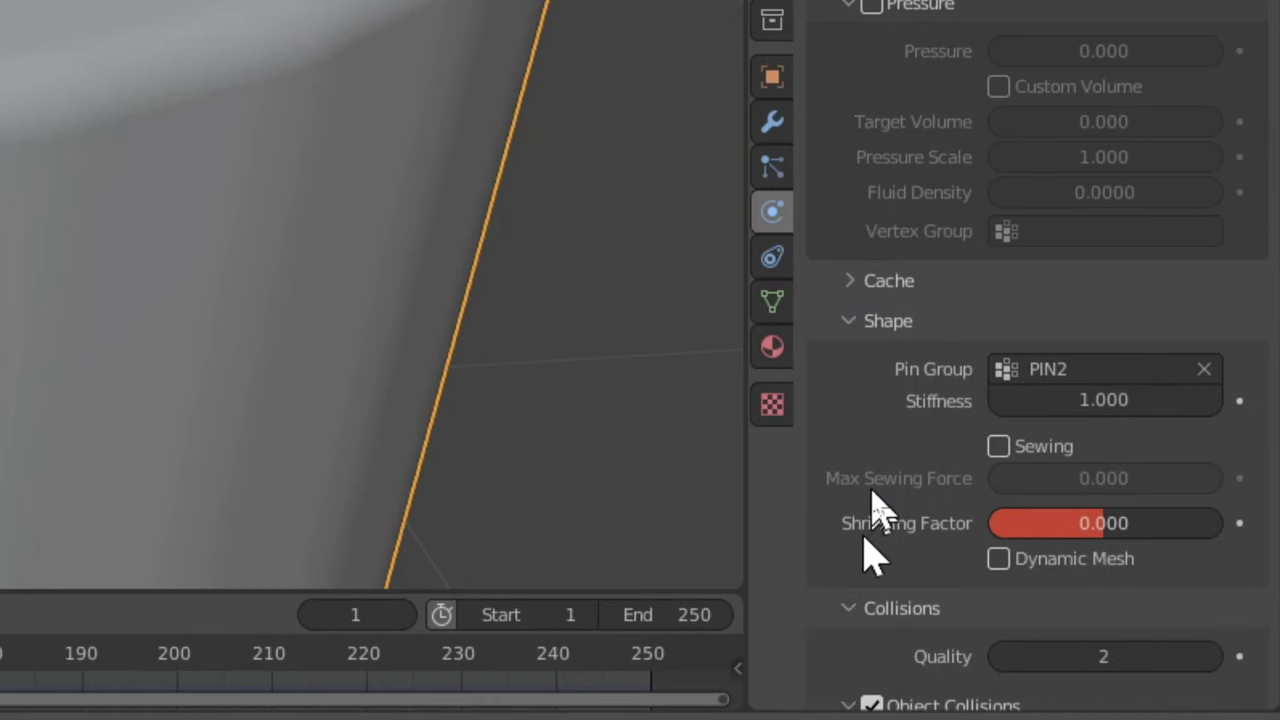
scroll(840, 520, down, 10)
click(1105, 179)
text(5)
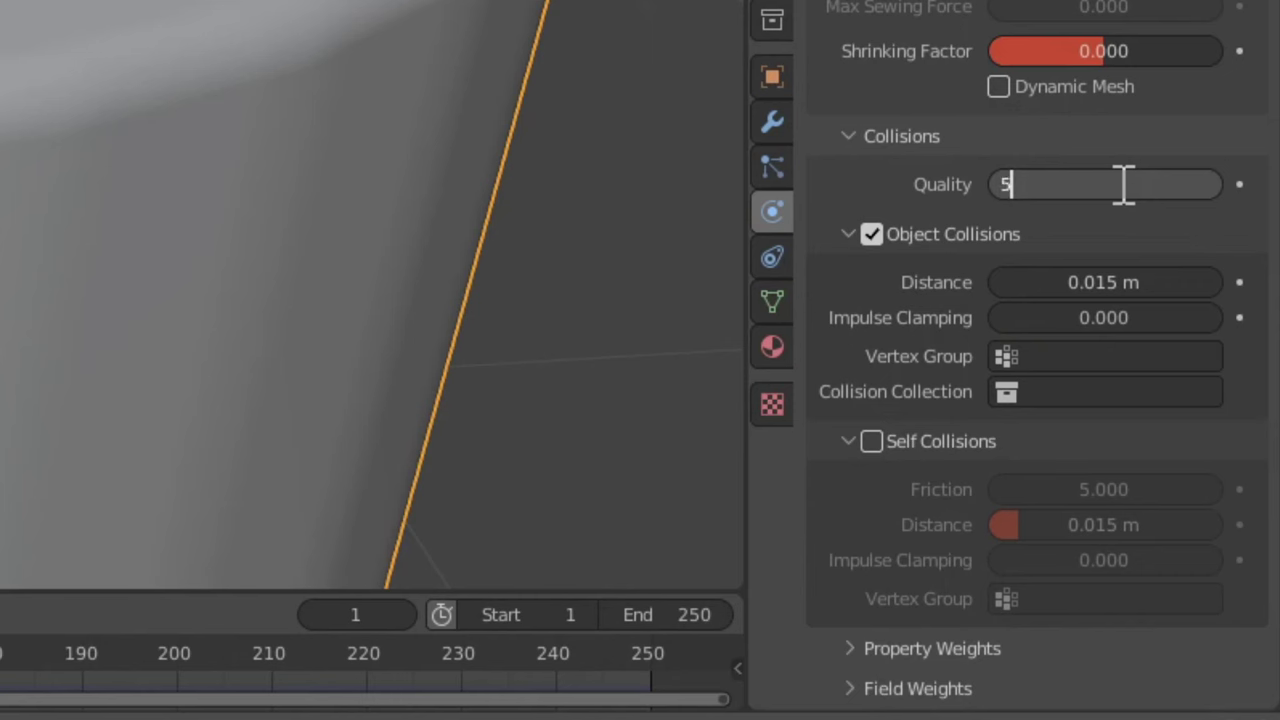
key(Return)
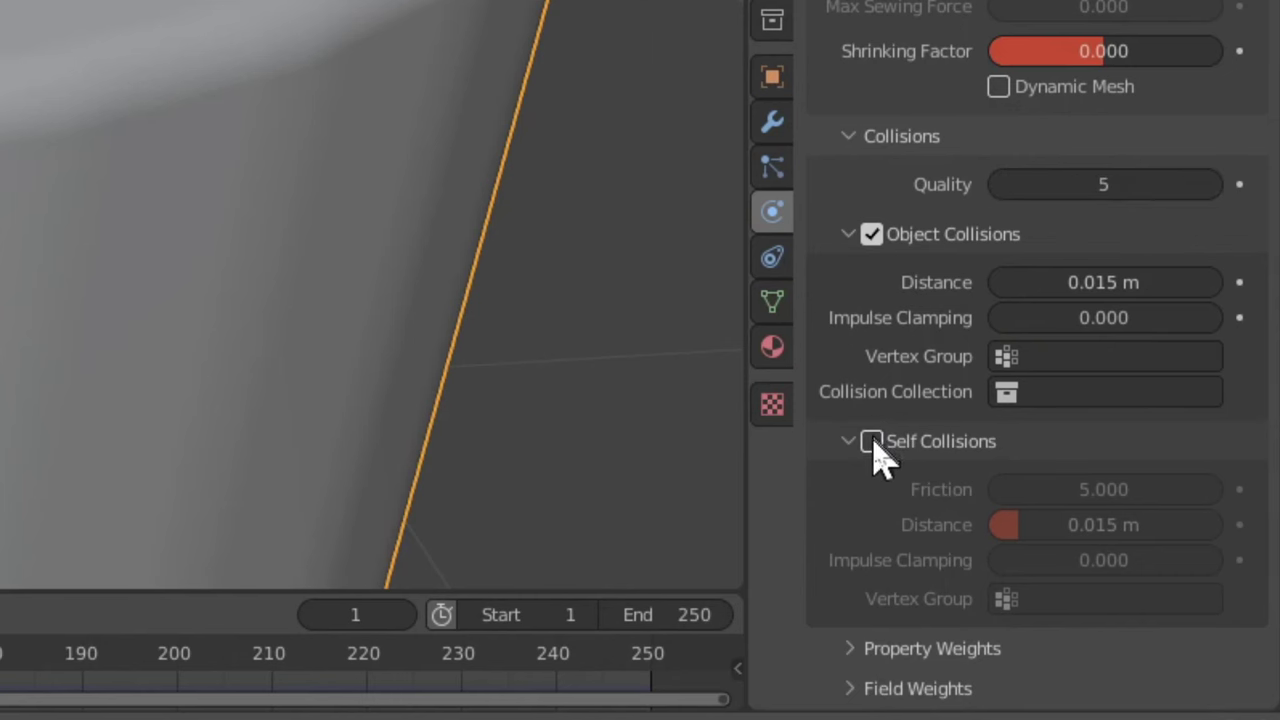
click(872, 441)
Set object and self collision distances to 0.0015 m, then deselect the cylinder
click(1131, 282)
text(0)
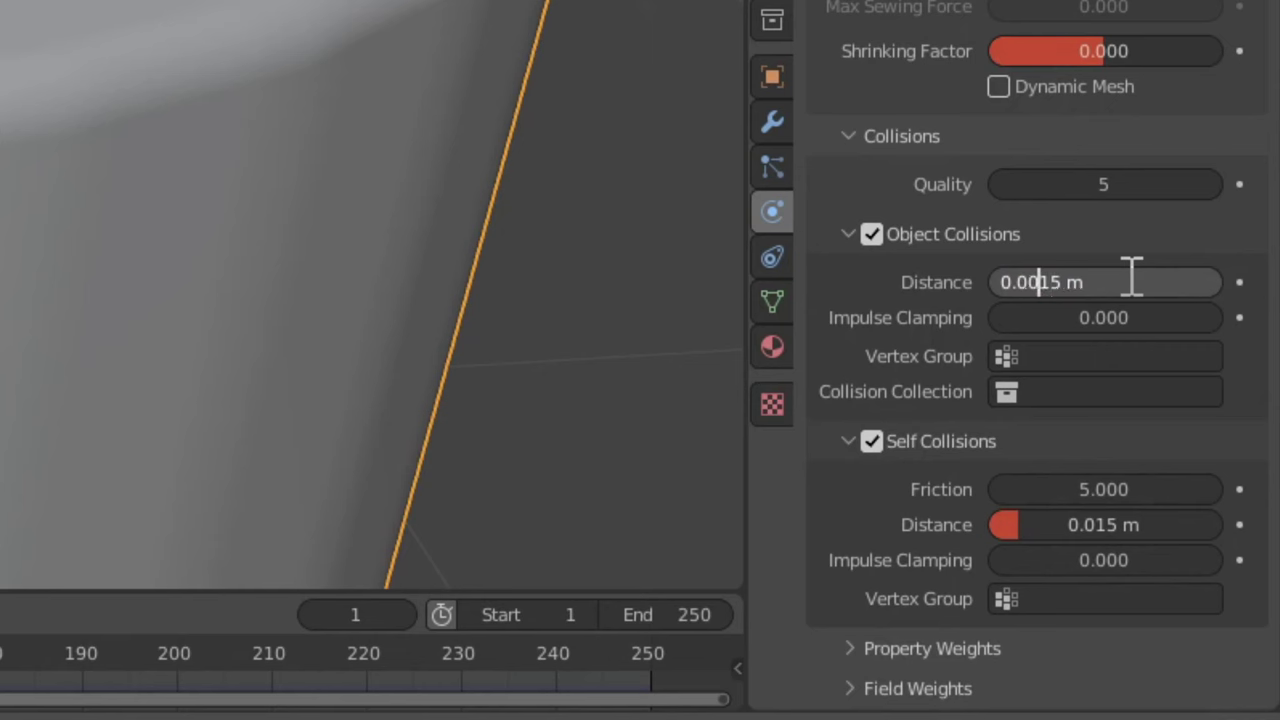
click(1125, 524)
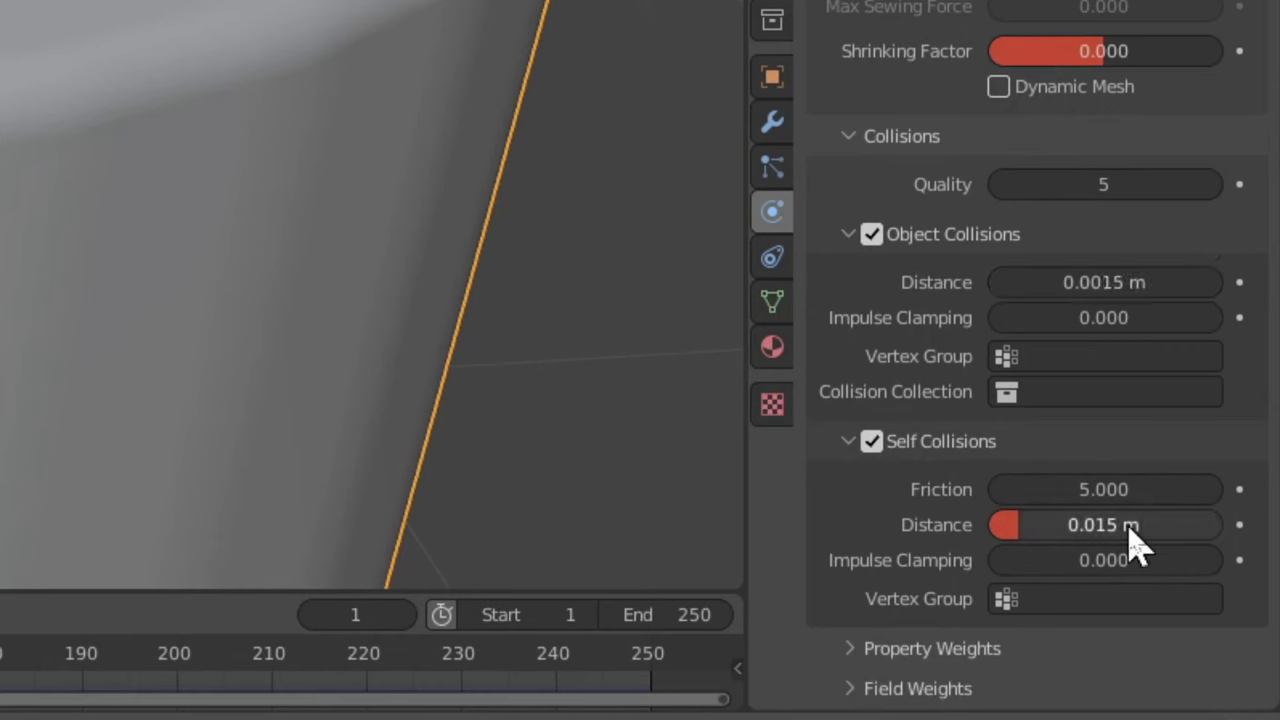
click(1128, 528)
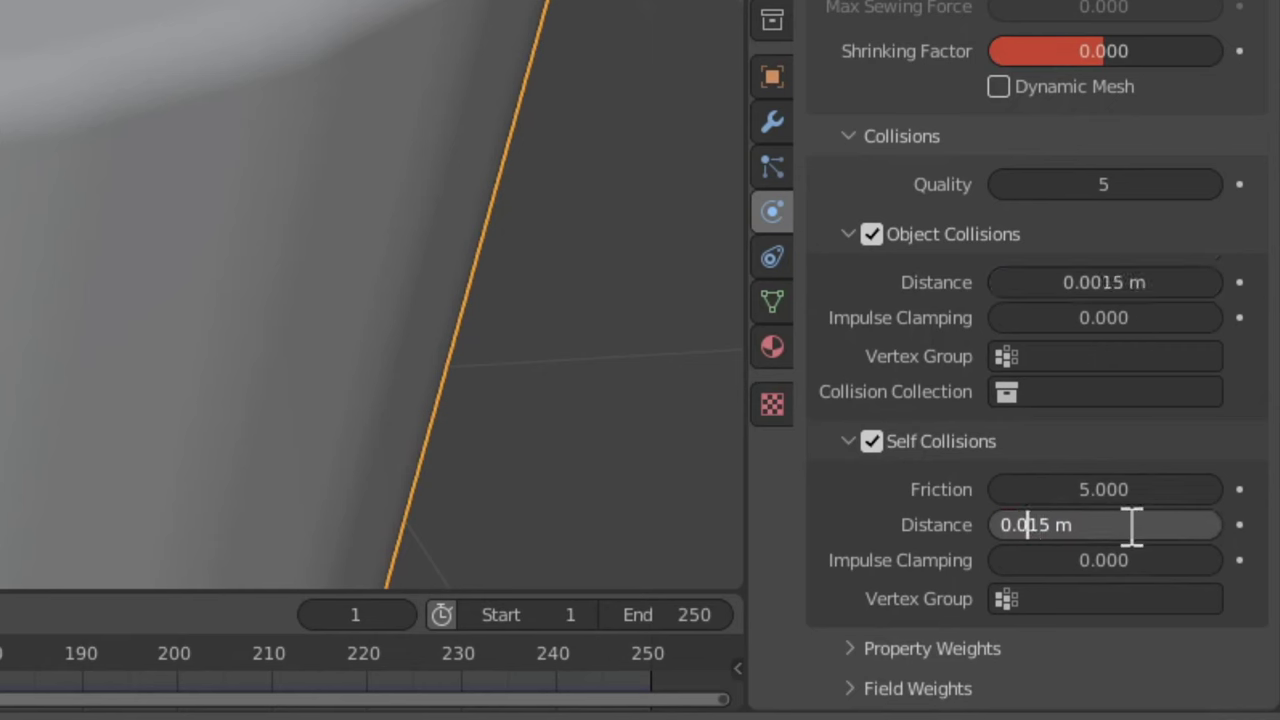
text(0)
key(Return)
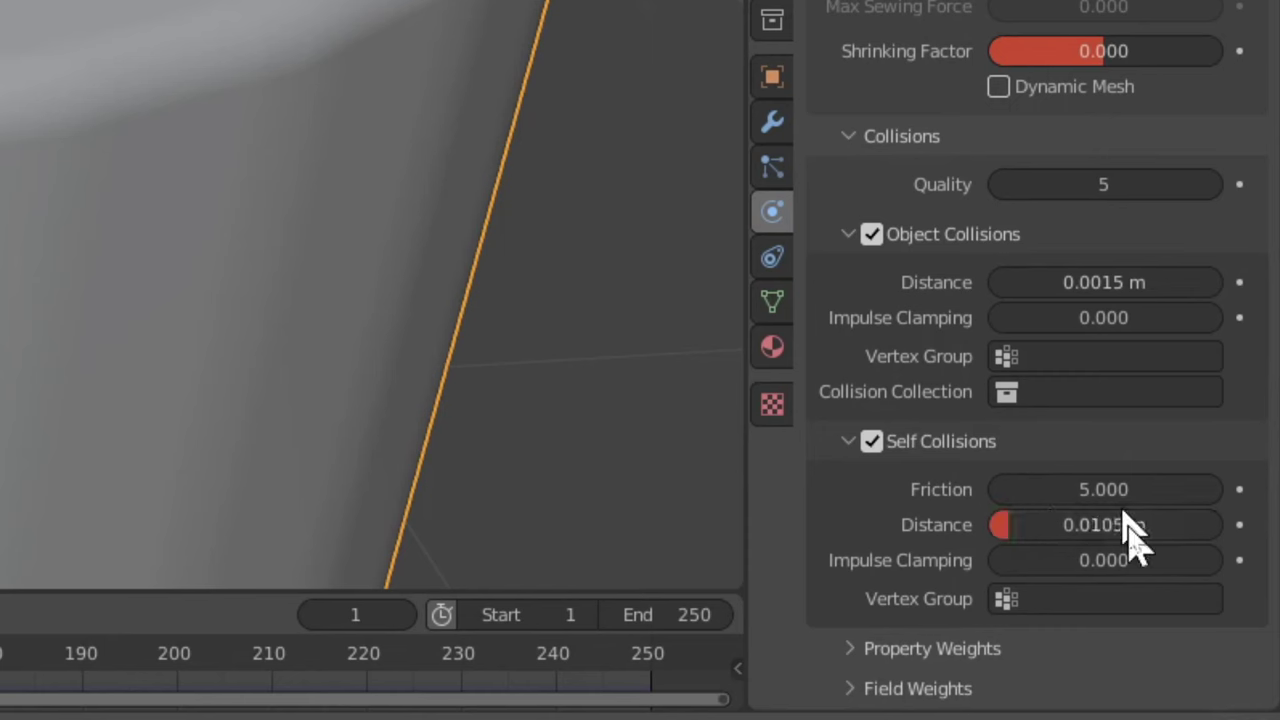
click(1112, 526)
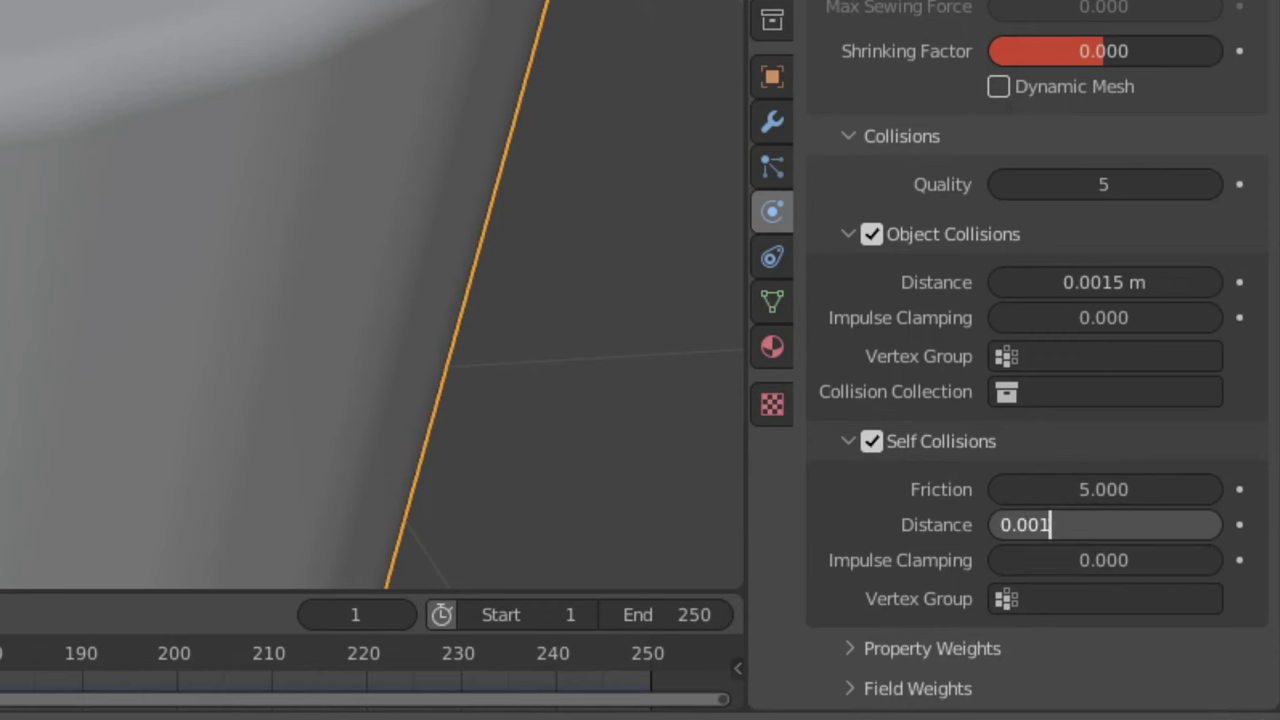
key(Return)
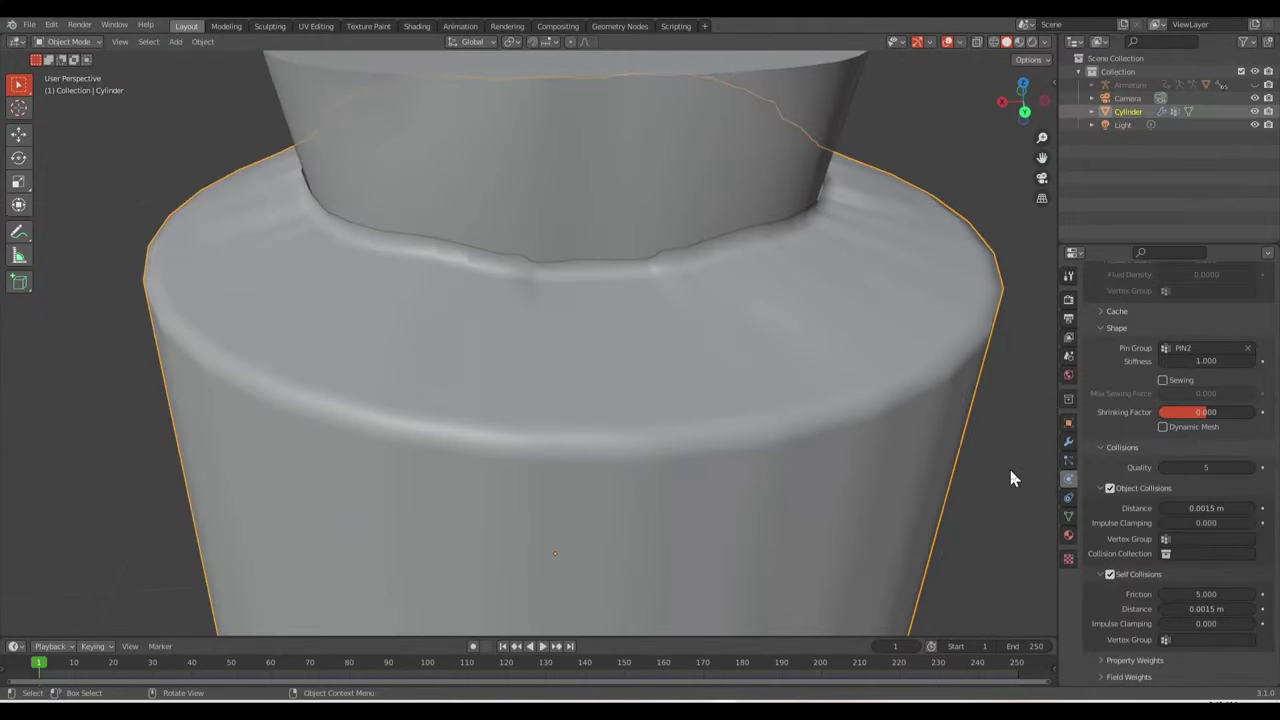
click(1008, 465)
scroll(829, 327, down, 5)
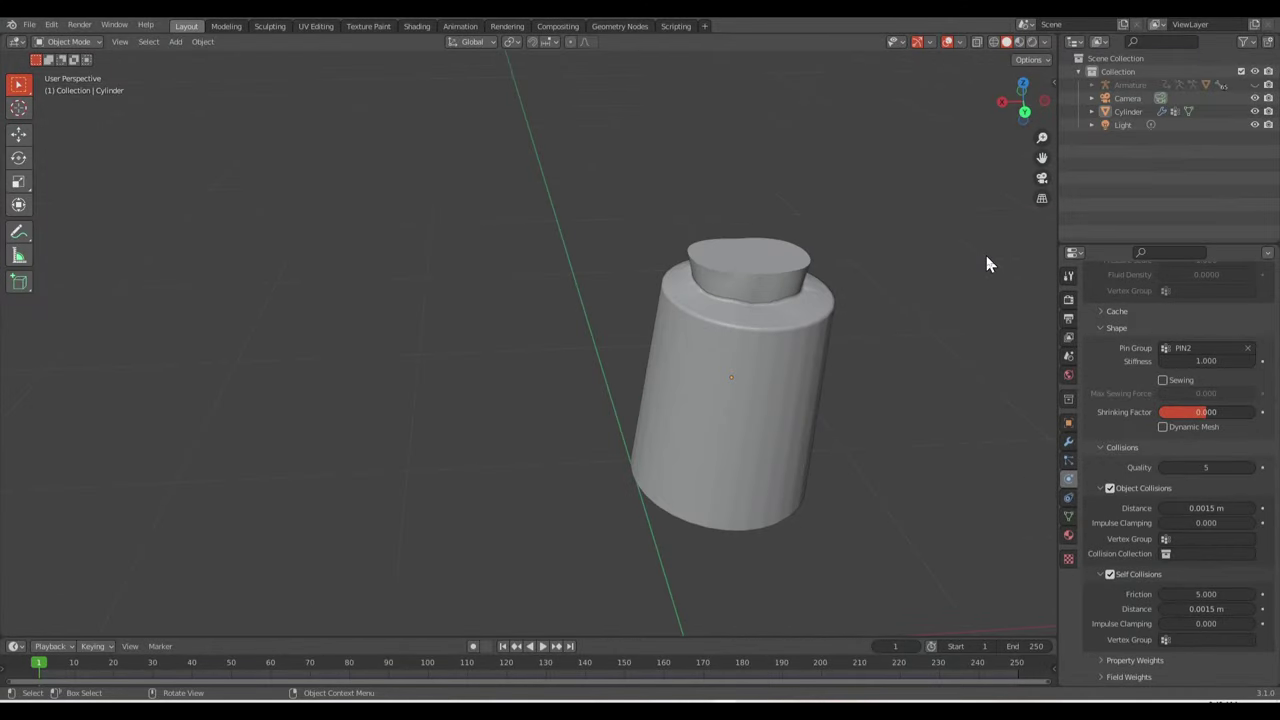
Orbit and zoom the view to frame the cylinder and torso for the simulation
drag(1022, 100, 1046, 106)
scroll(704, 272, down, 4)
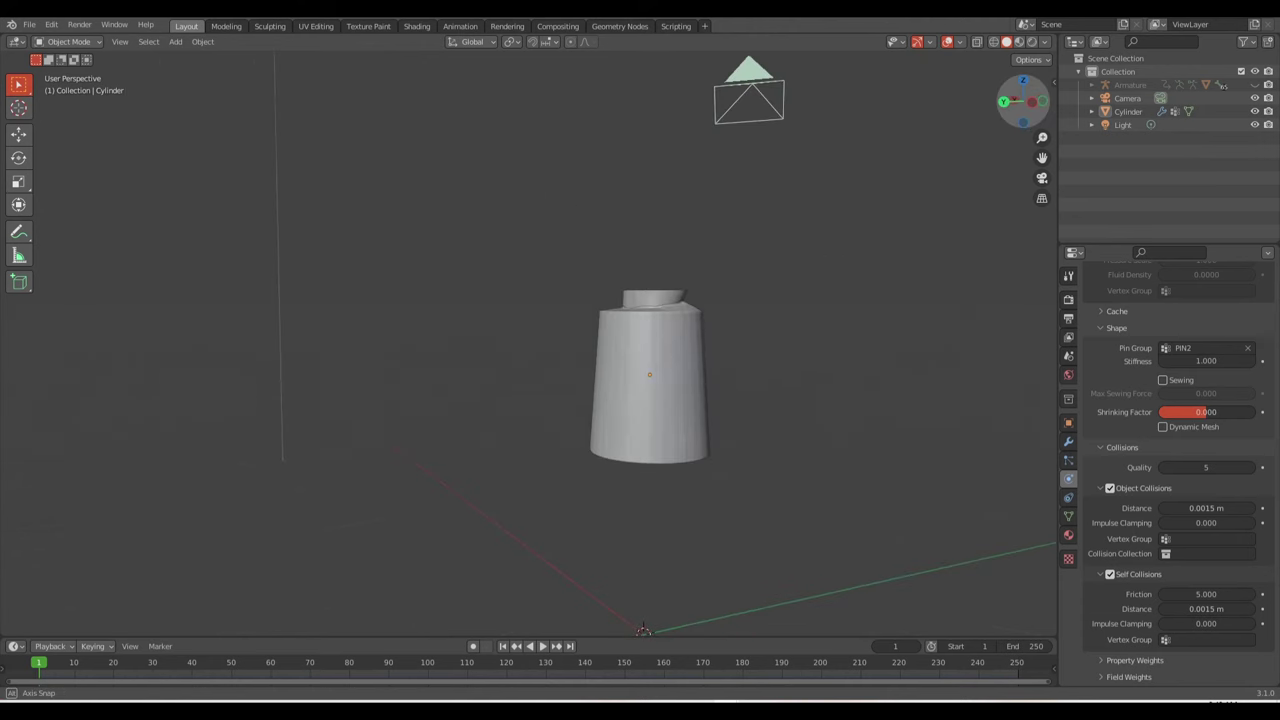
scroll(722, 367, up, 2)
scroll(720, 368, up, 3)
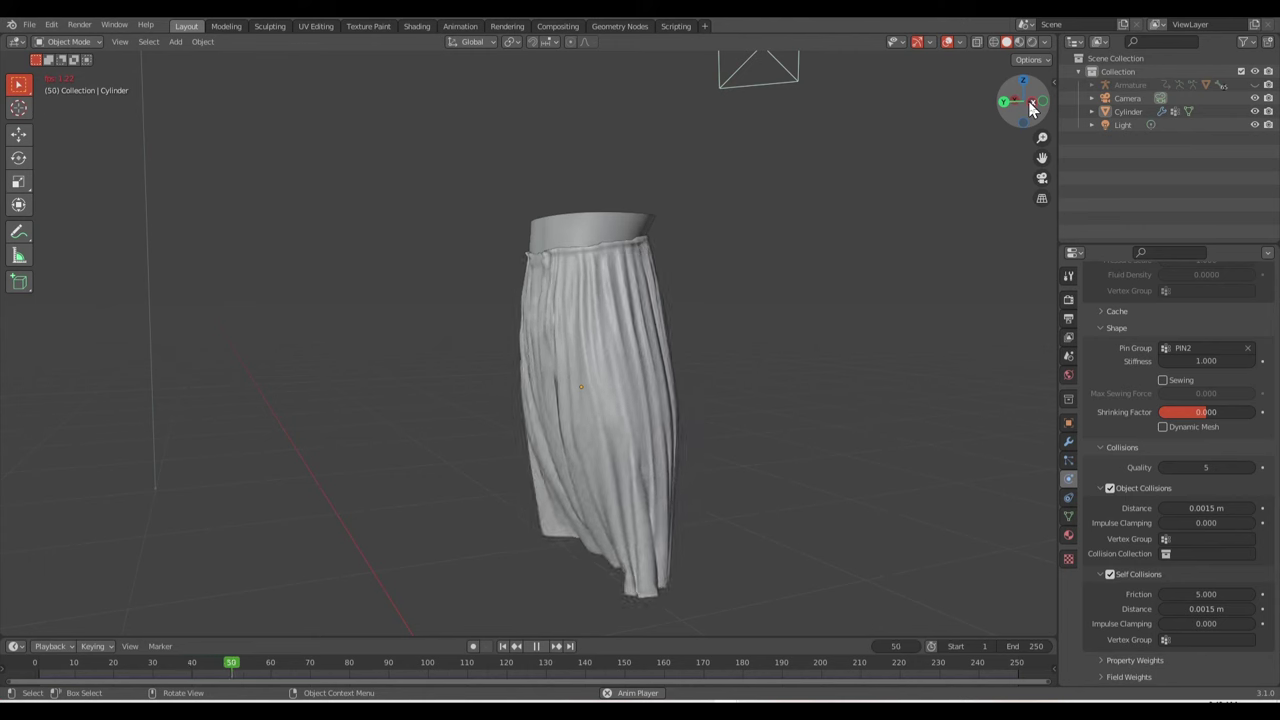
Stop the cloth playback at frame 108 and orbit around the skirt to inspect its pleats
middle_drag(600, 400, 450, 400)
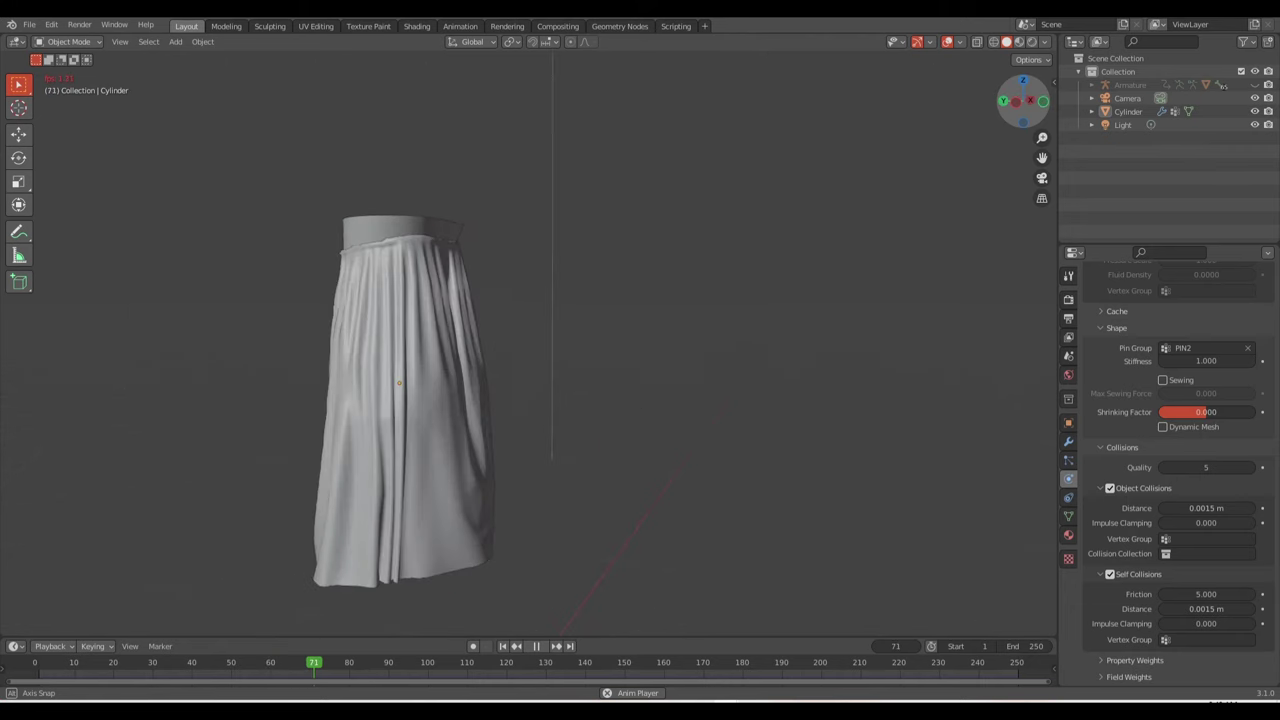
middle_drag(720, 320, 650, 320)
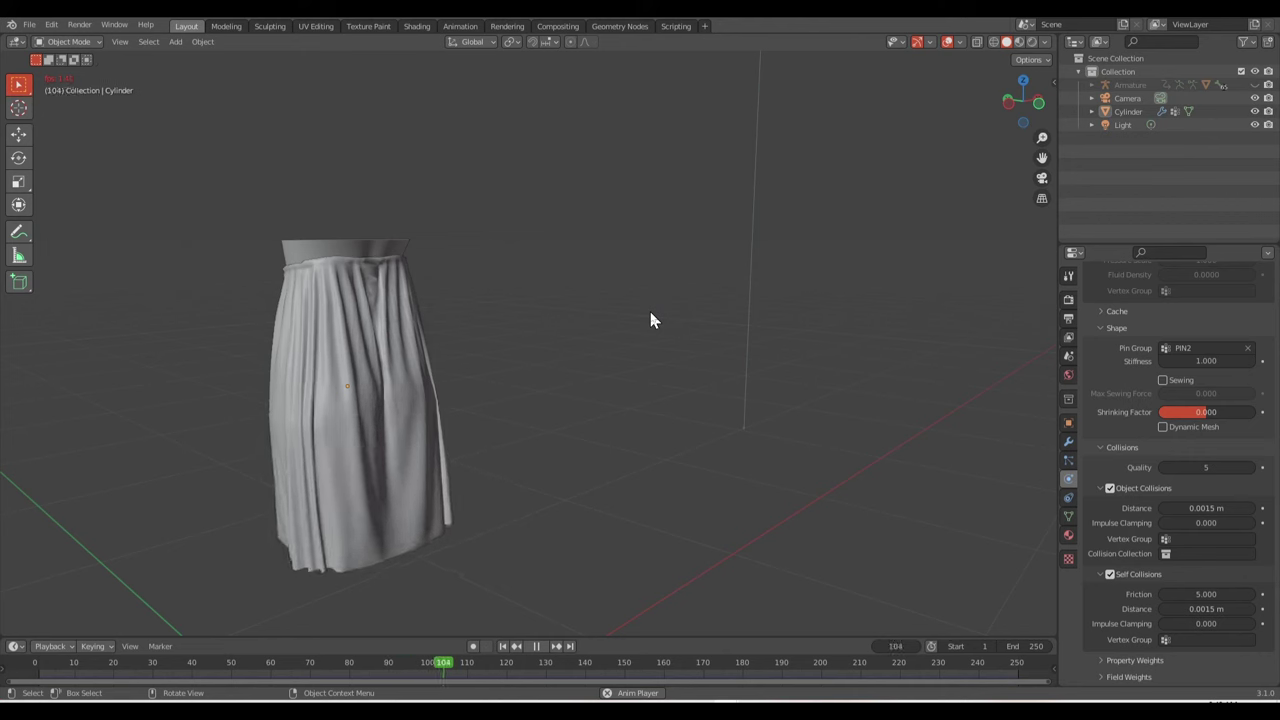
key(space)
middle_drag(884, 262, 658, 310)
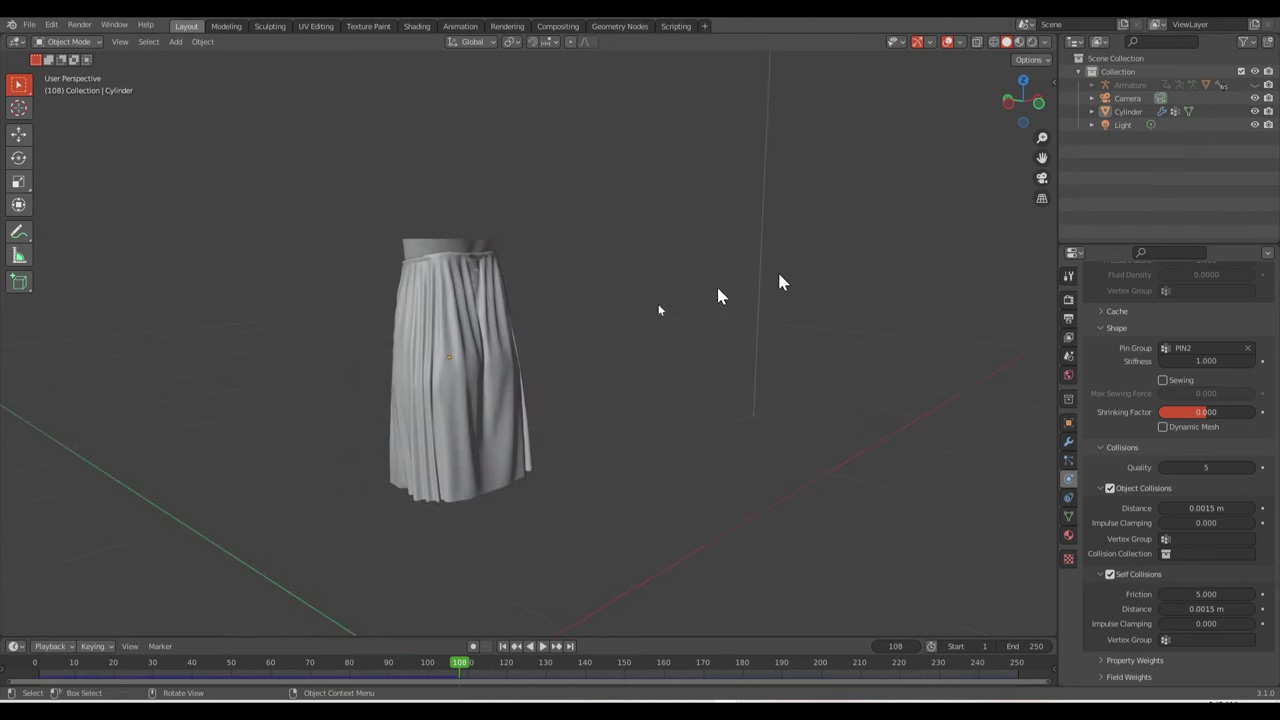
scroll(383, 370, up, 4)
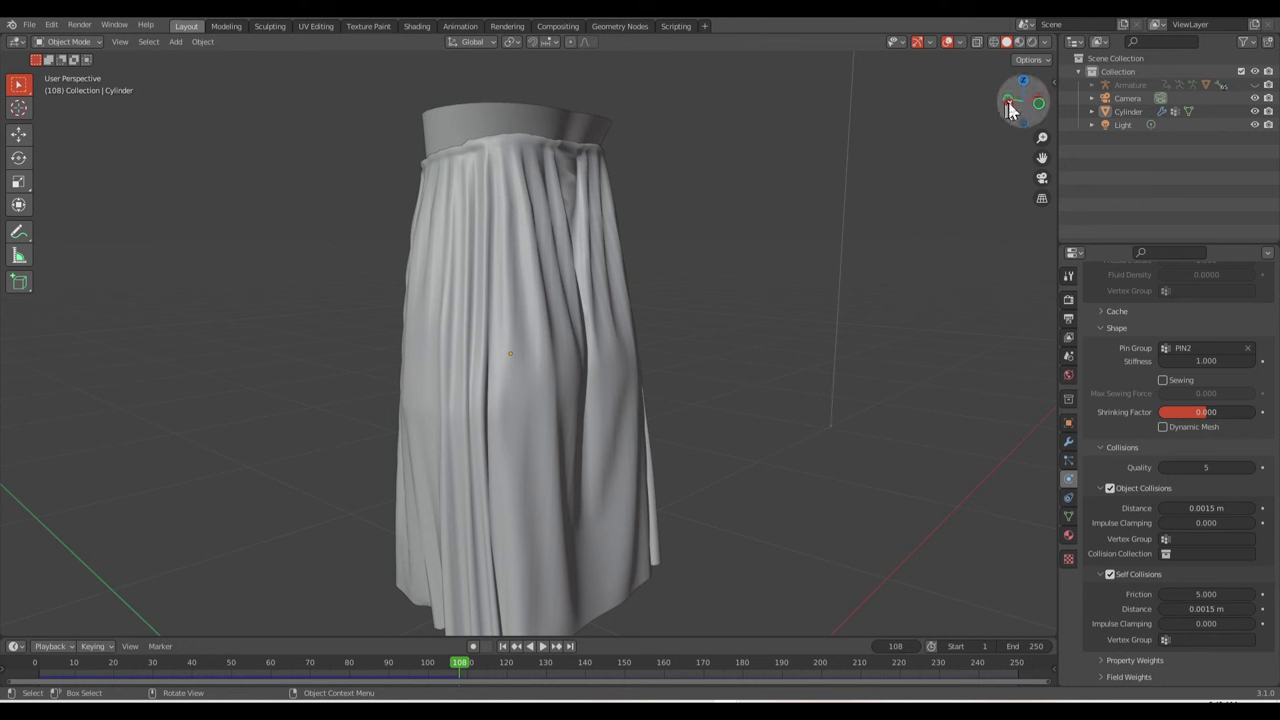
drag(1010, 110, 1060, 112)
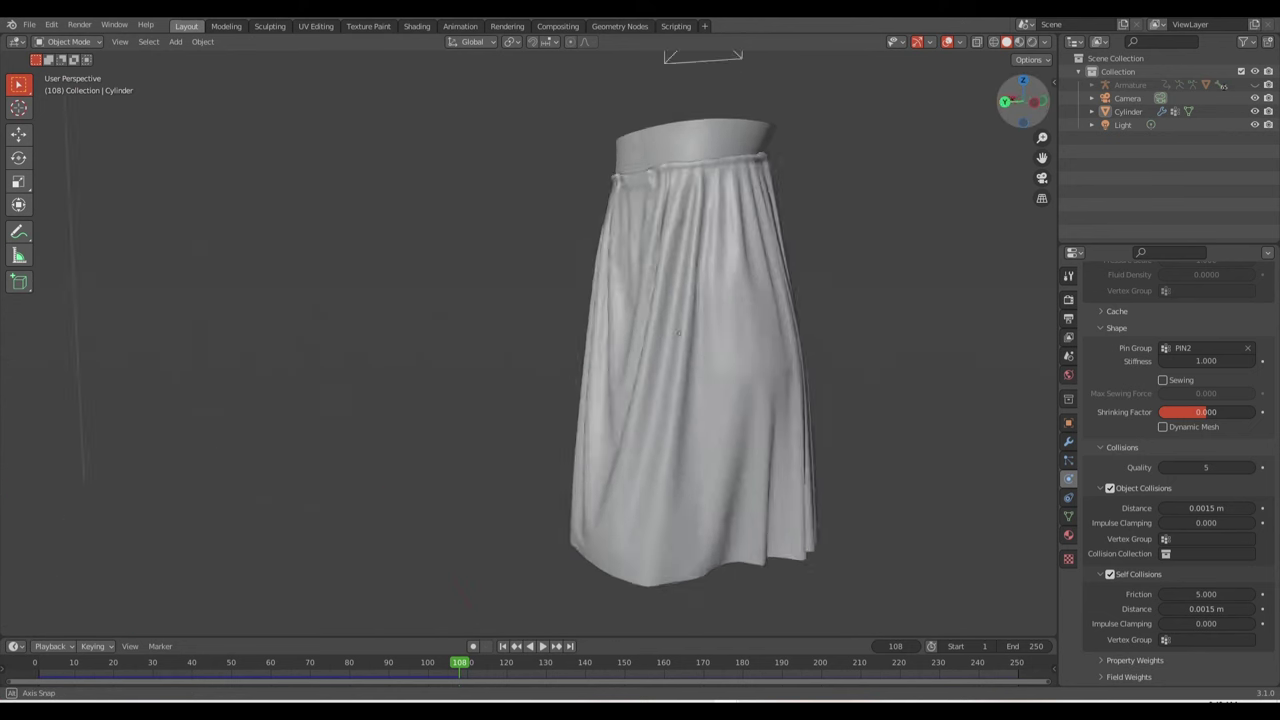
drag(1060, 112, 1008, 110)
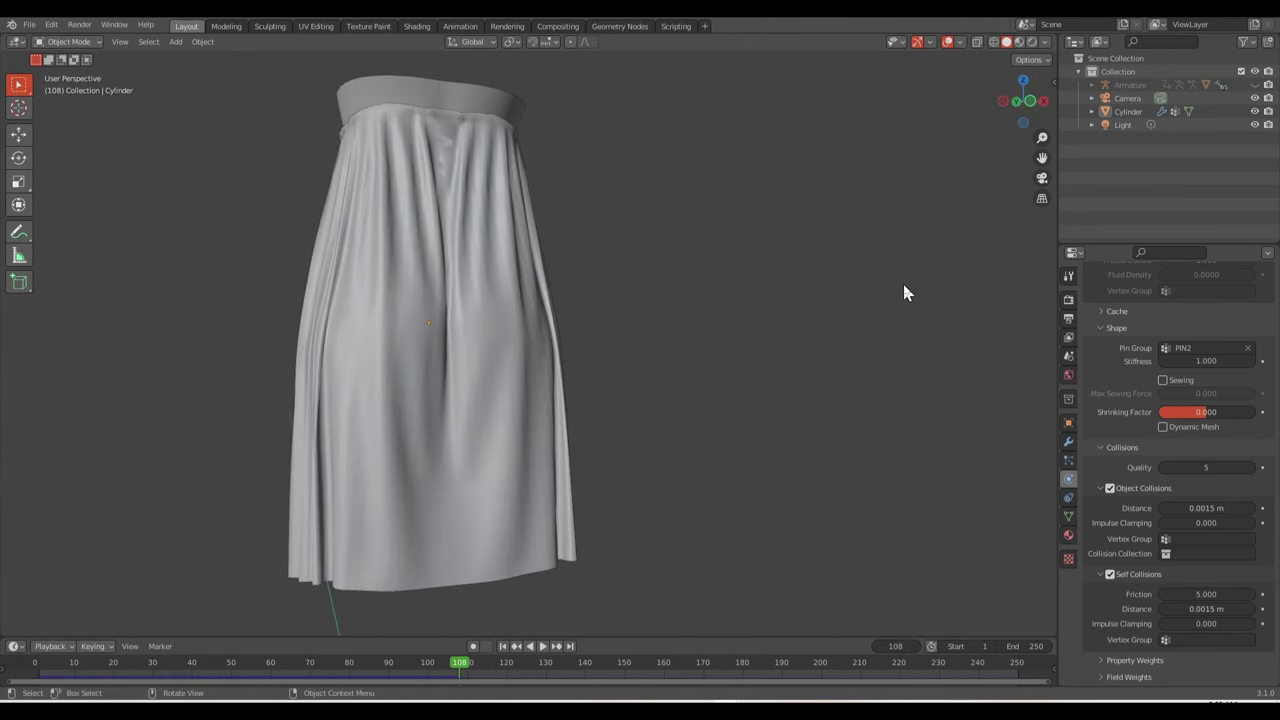